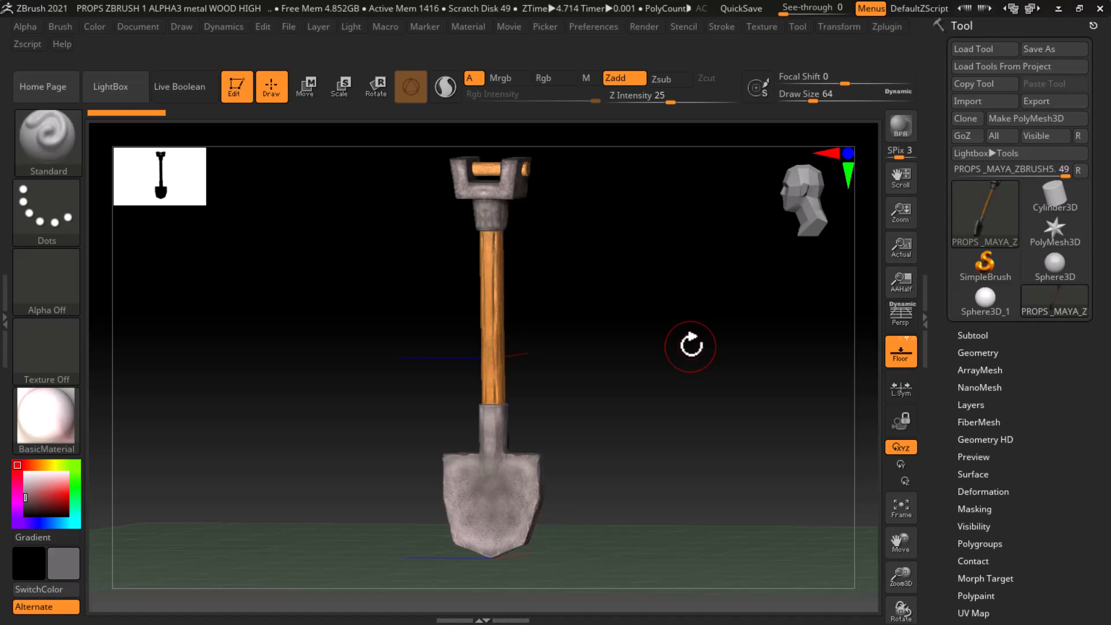
Expand the shovel's Subtool list and dock the Zplugin palette with the SubTool Master tools open.
click(979, 336)
drag(770, 408, 729, 386)
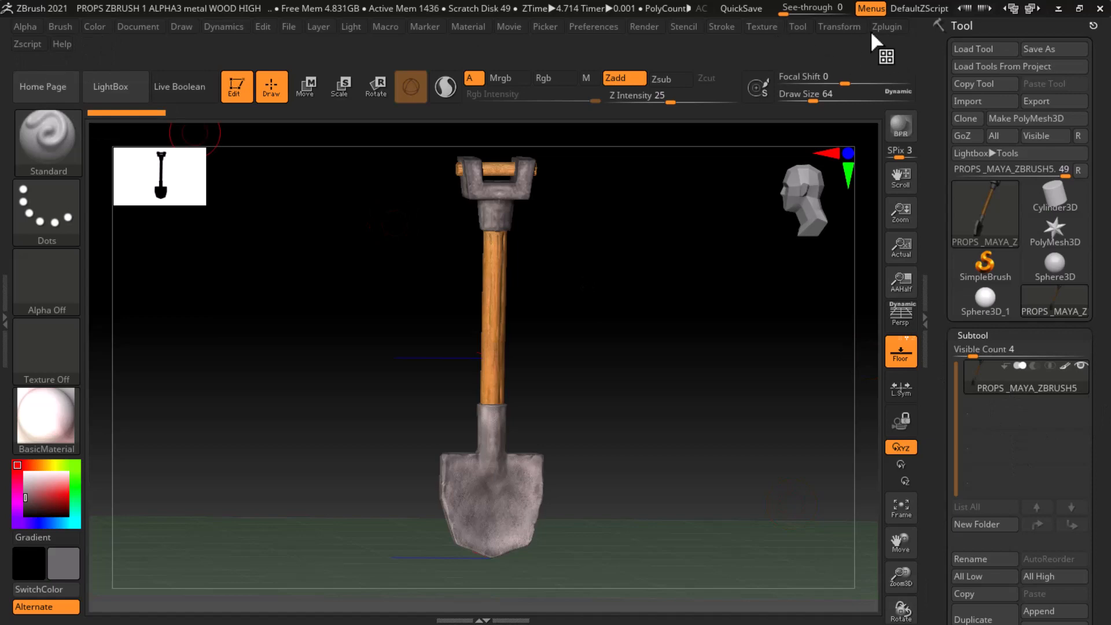
click(886, 26)
click(892, 55)
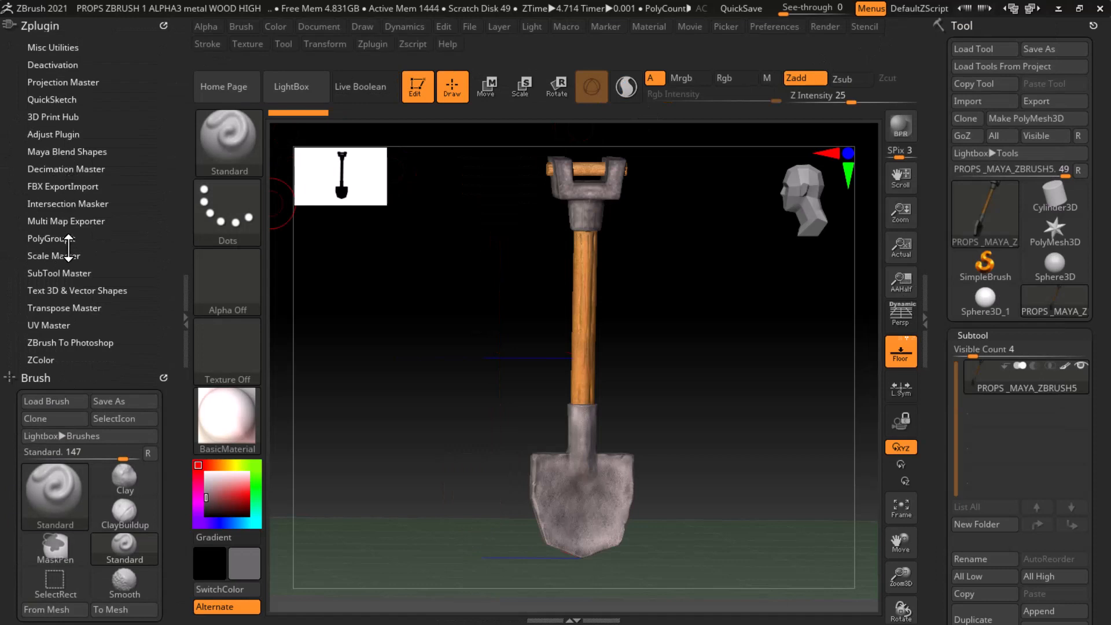
click(64, 273)
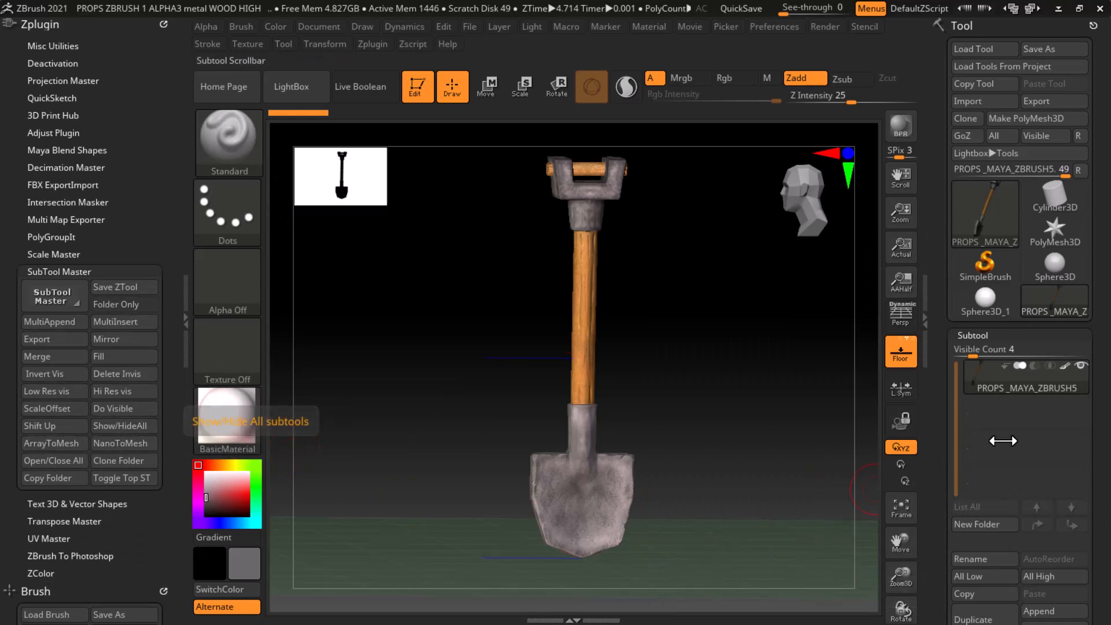
Duplicate the shovel subtool, then reselect the original and hide the duplicate.
drag(946, 452, 955, 382)
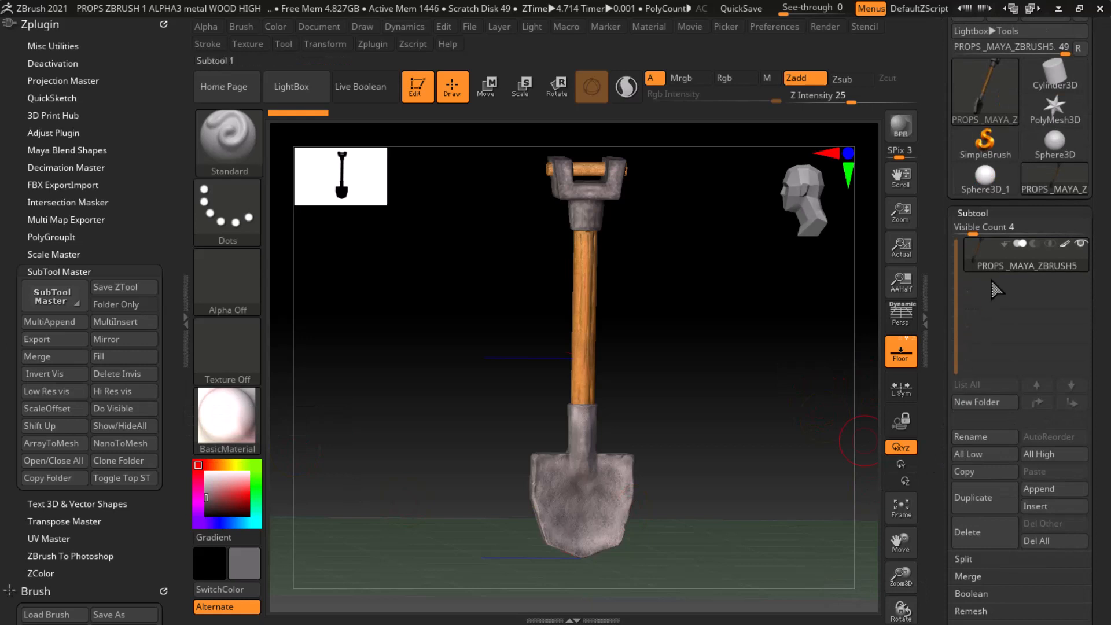
click(985, 498)
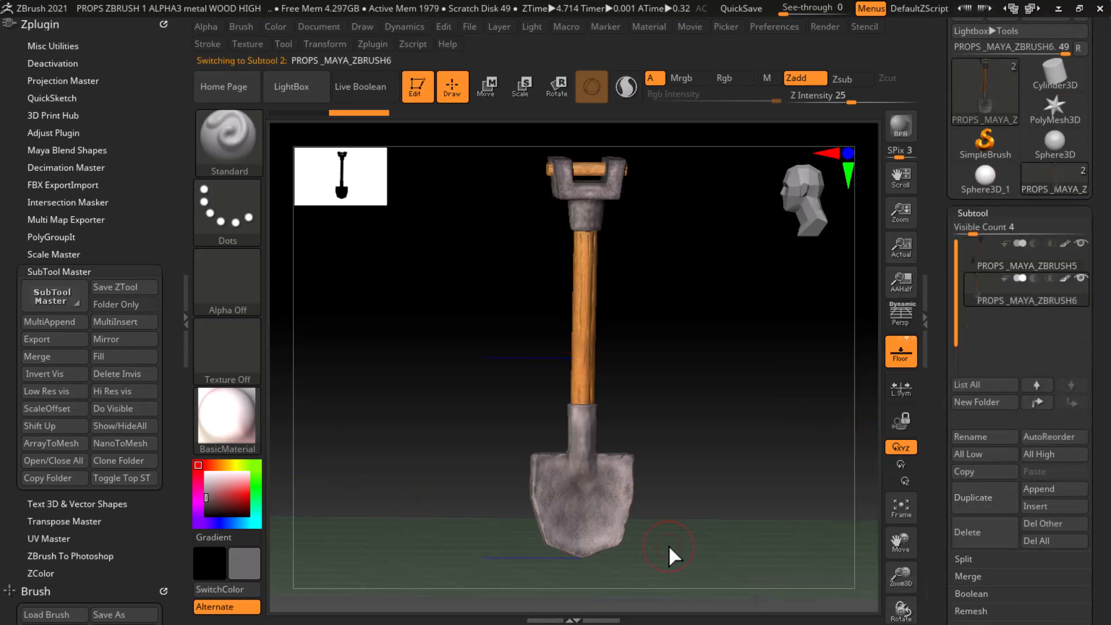
scroll(939, 348, down, 3)
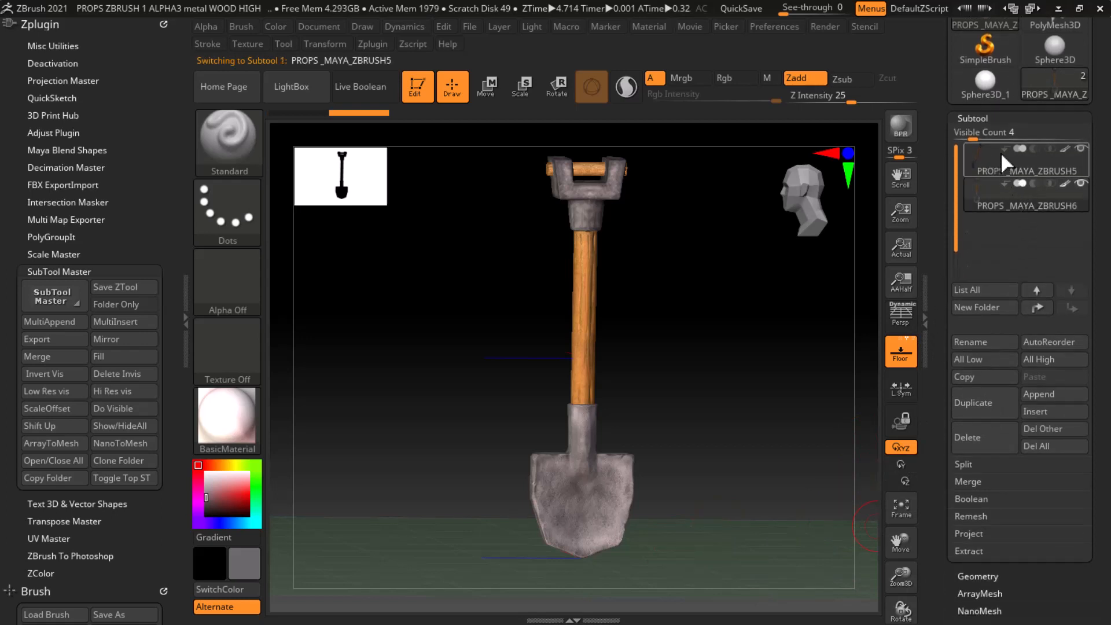
click(1080, 184)
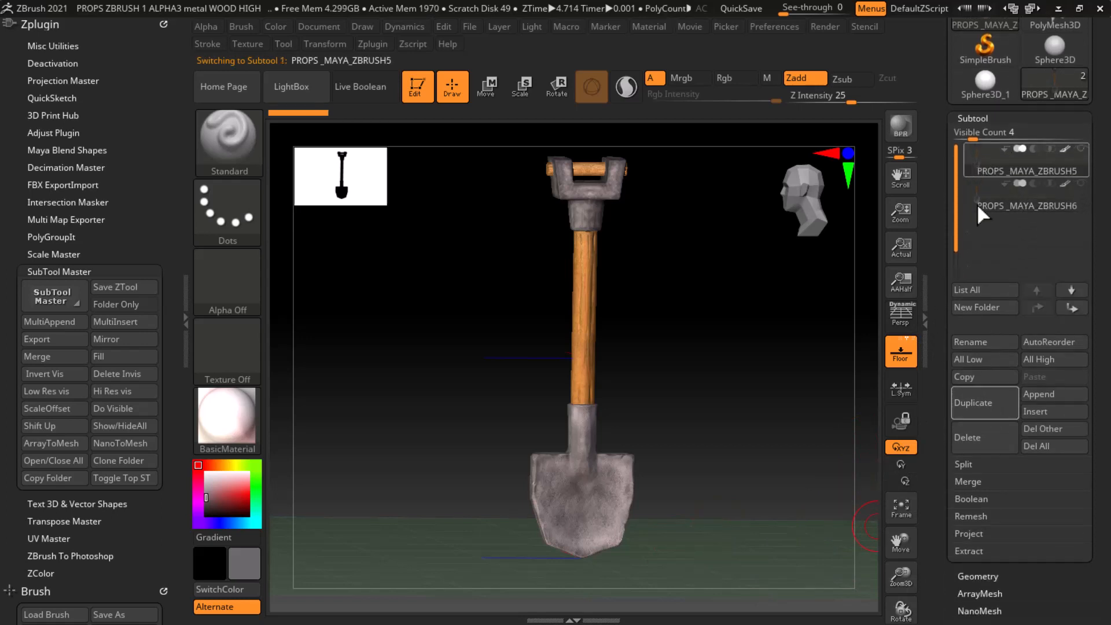
ZRemesh the original shovel subtool with the Half option and AdaptiveSize 17.
scroll(957, 423, down, 4)
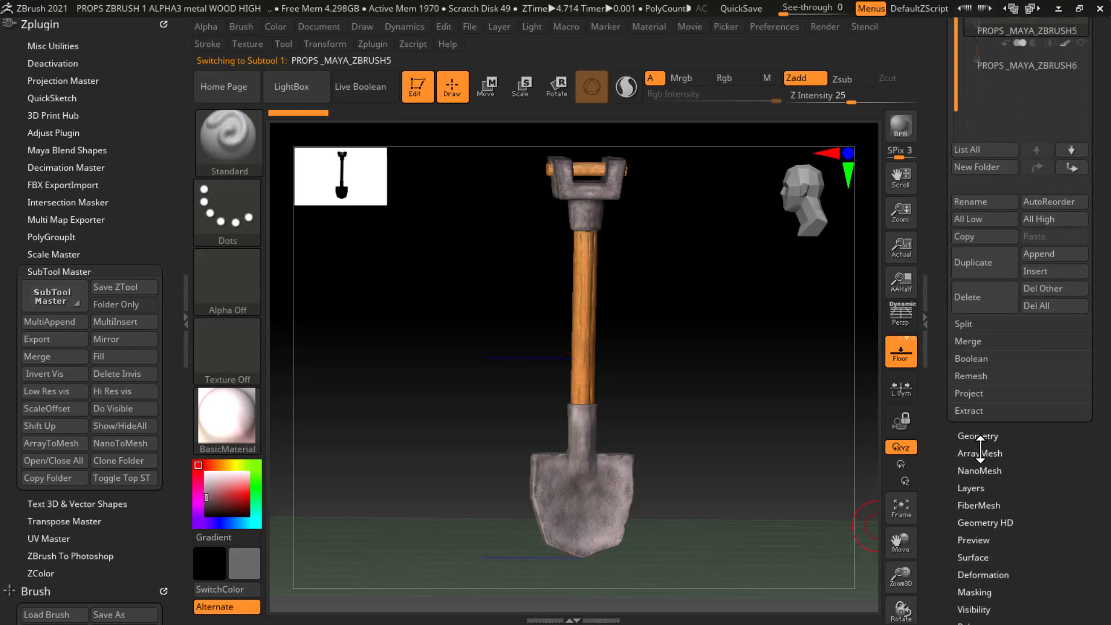
click(986, 437)
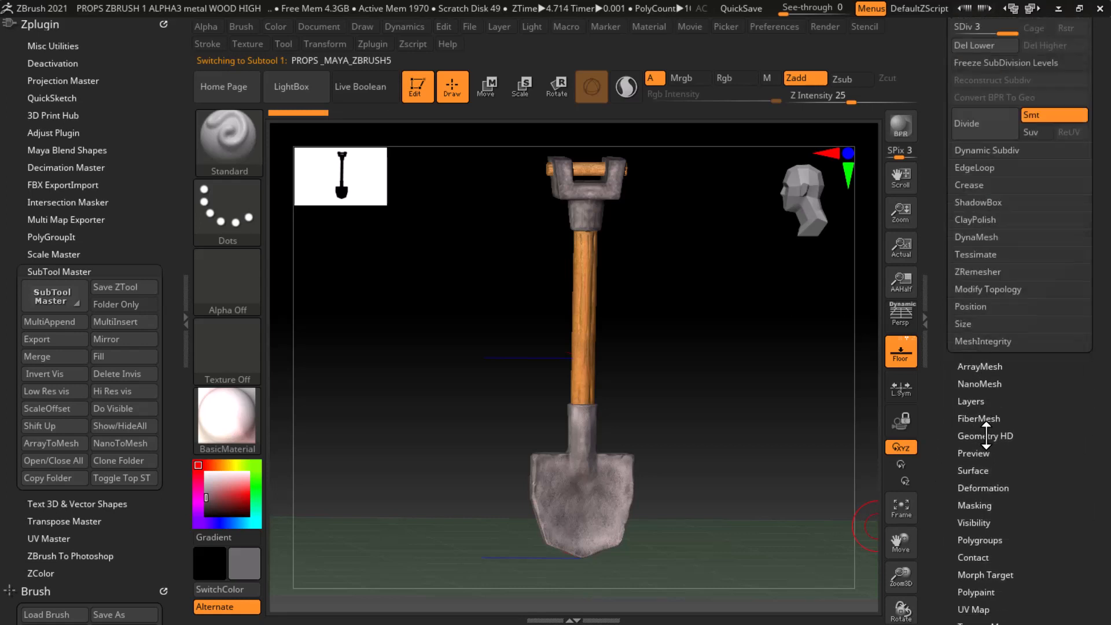
click(976, 271)
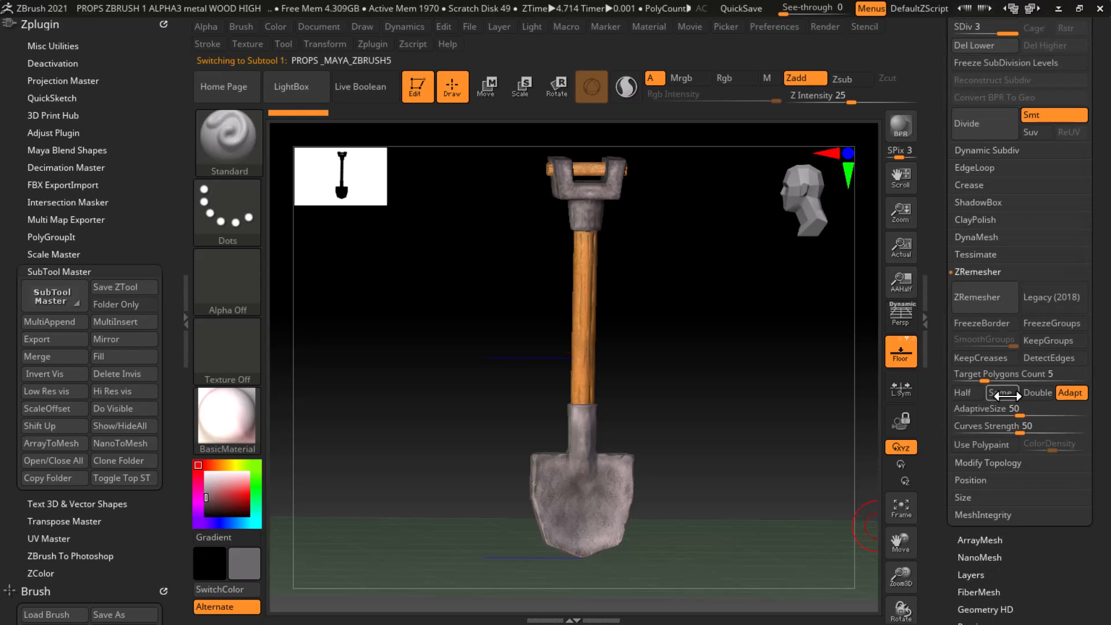
click(962, 392)
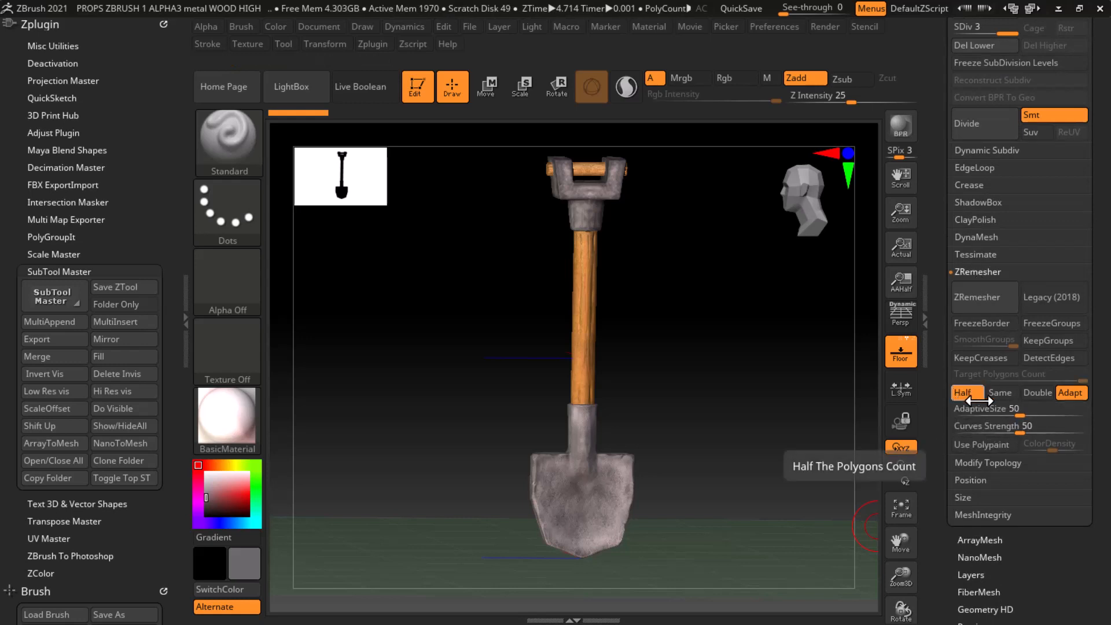
click(989, 410)
drag(989, 410, 978, 412)
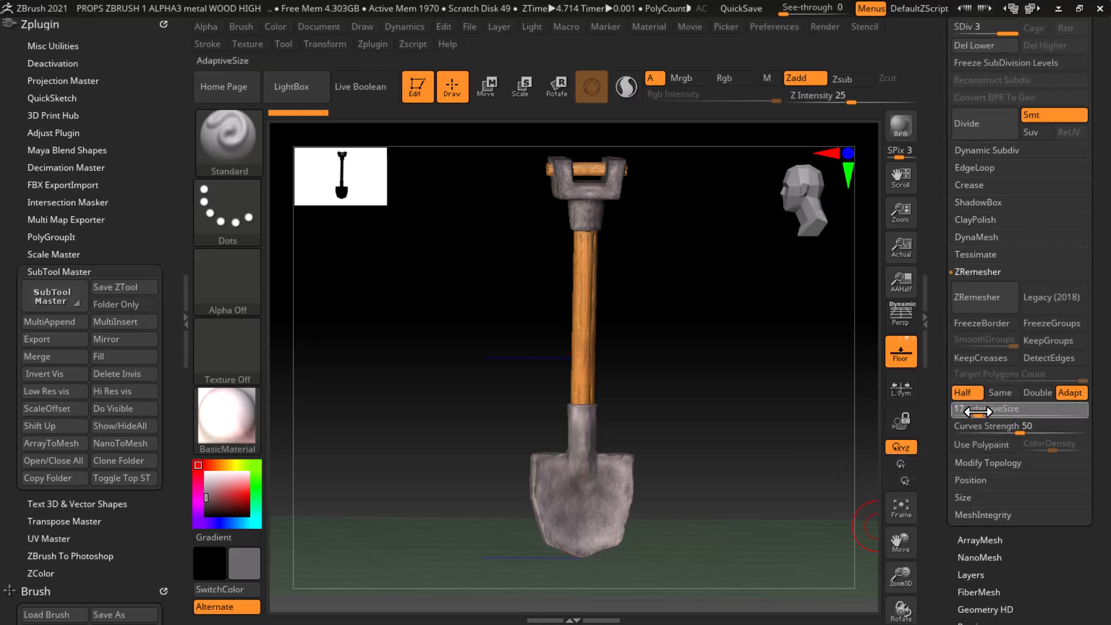
click(974, 310)
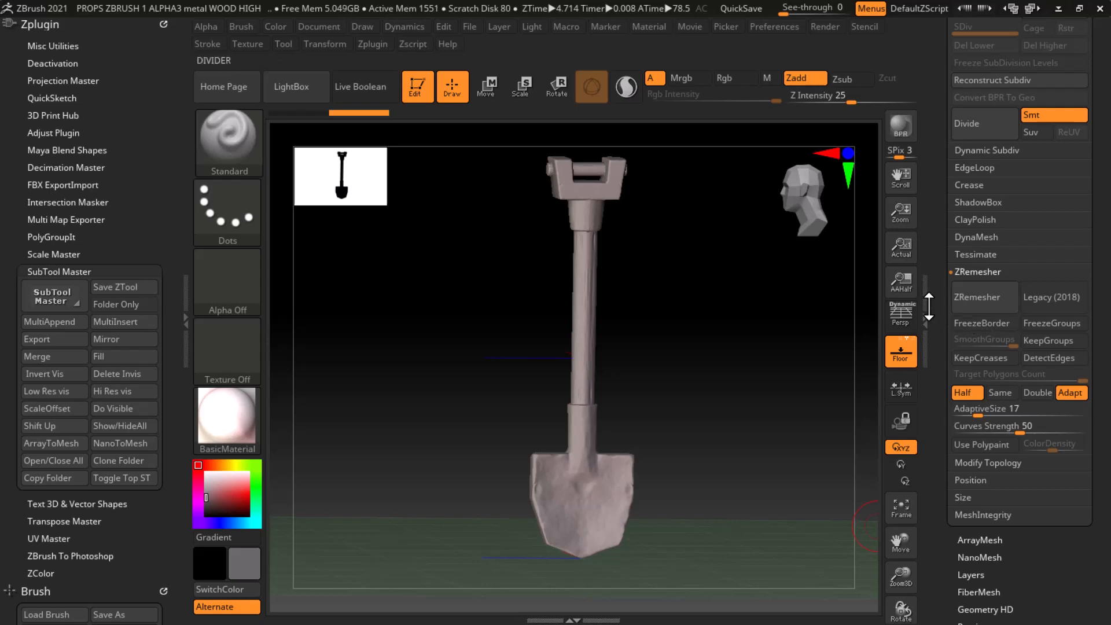
Show the subtool list and the polygon wireframe on the remeshed shovel to examine its mesh density.
drag(945, 142, 943, 250)
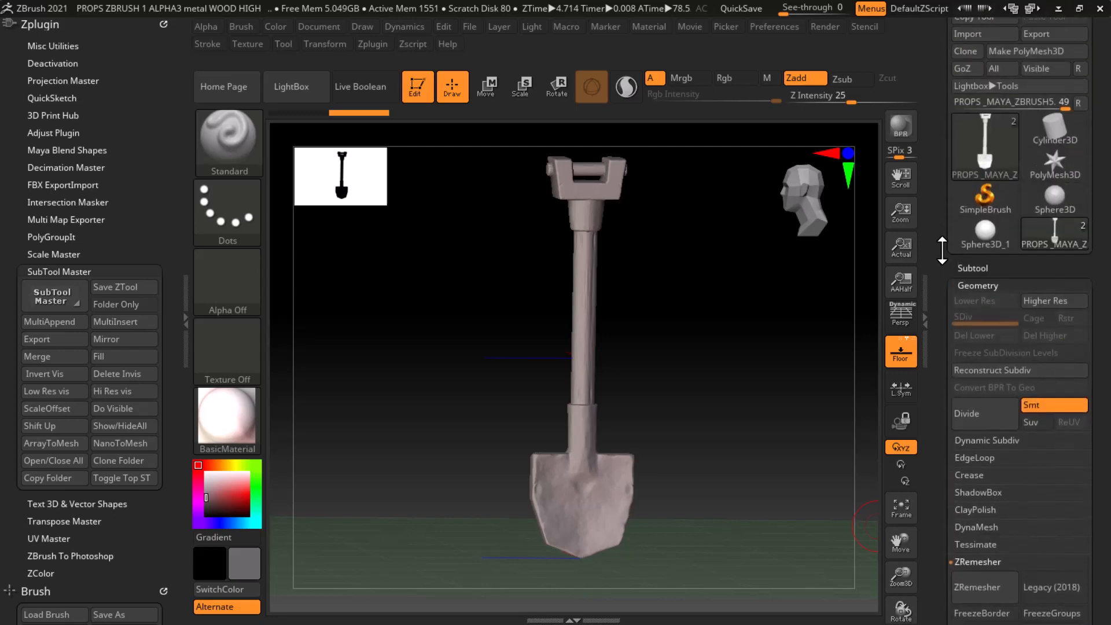
click(972, 268)
drag(773, 386, 776, 322)
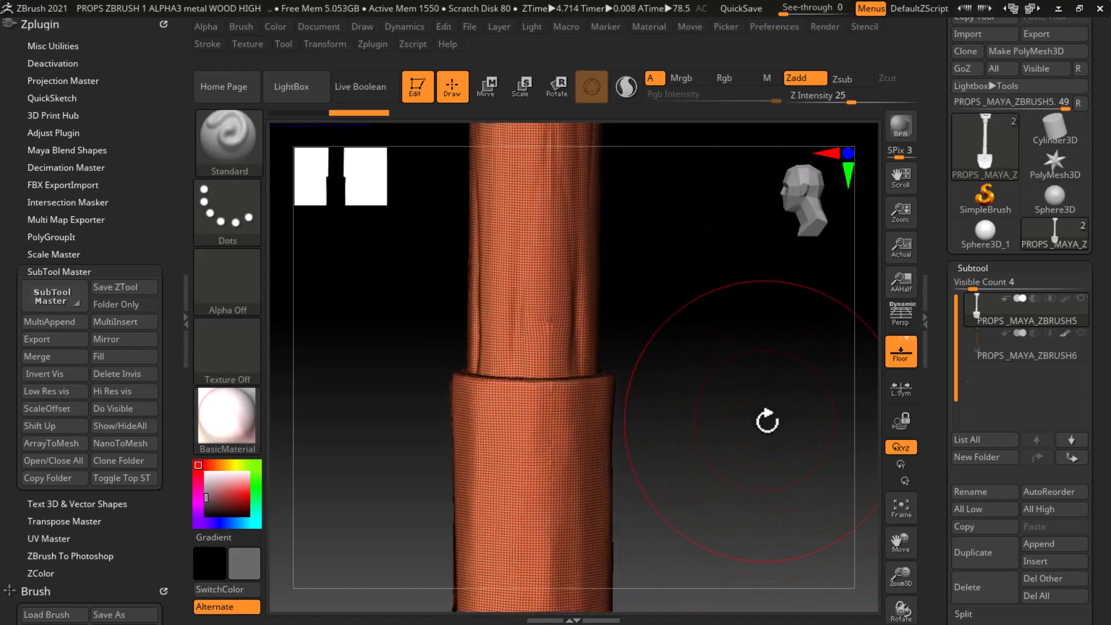
alt+drag(772, 429, 818, 488)
ZRemesh the shovel again at half the polygon count with AdaptiveSize 6.
scroll(946, 301, down, 5)
scroll(949, 307, down, 3)
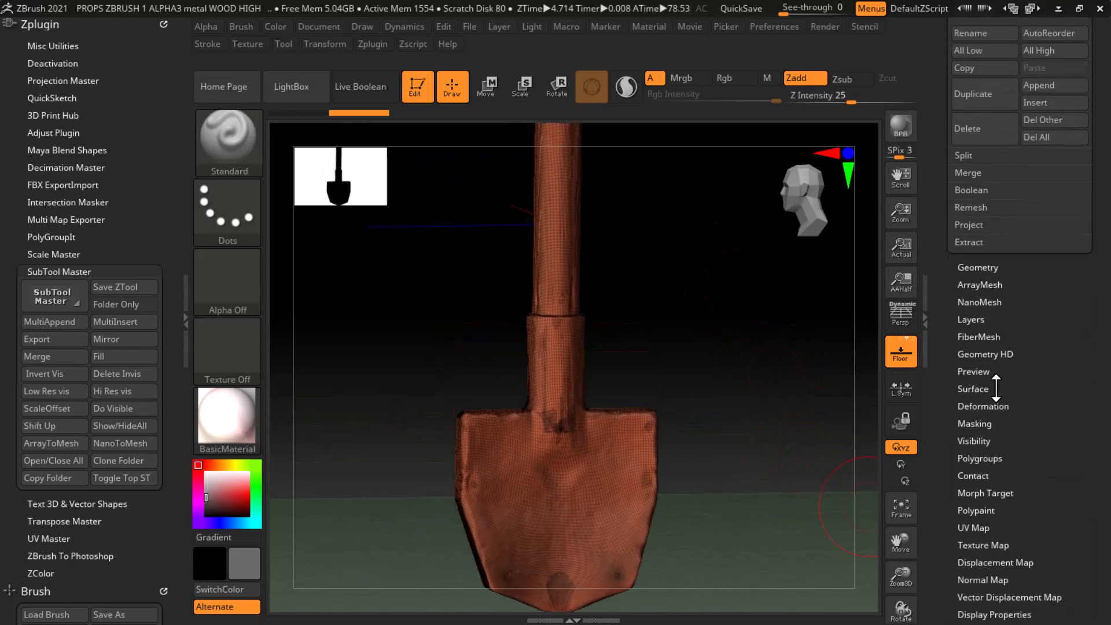
click(982, 267)
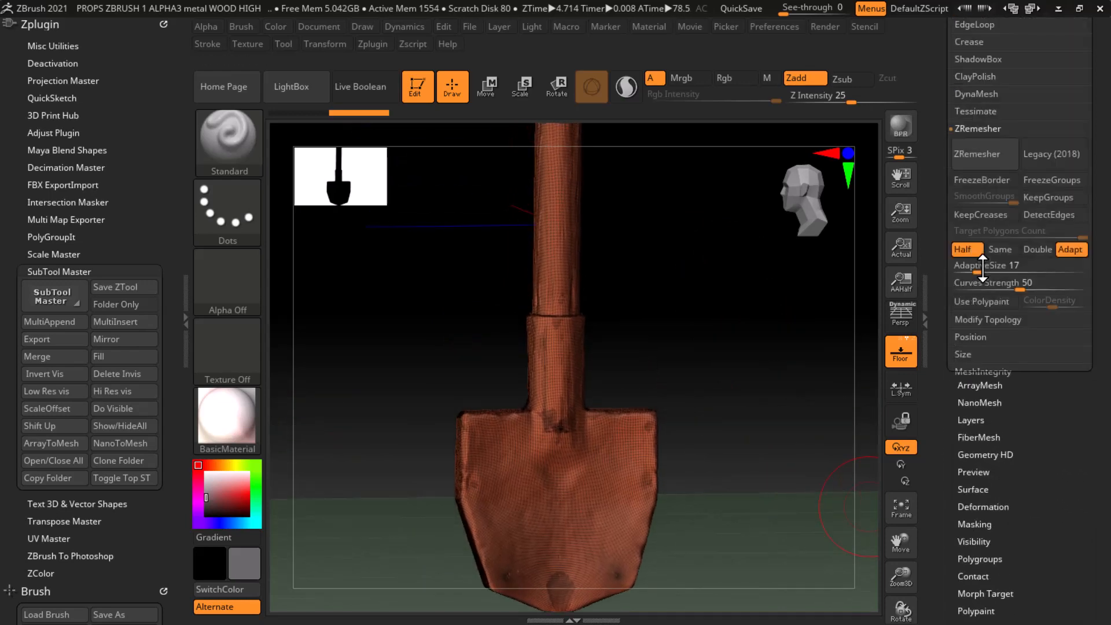
scroll(983, 267, down, 2)
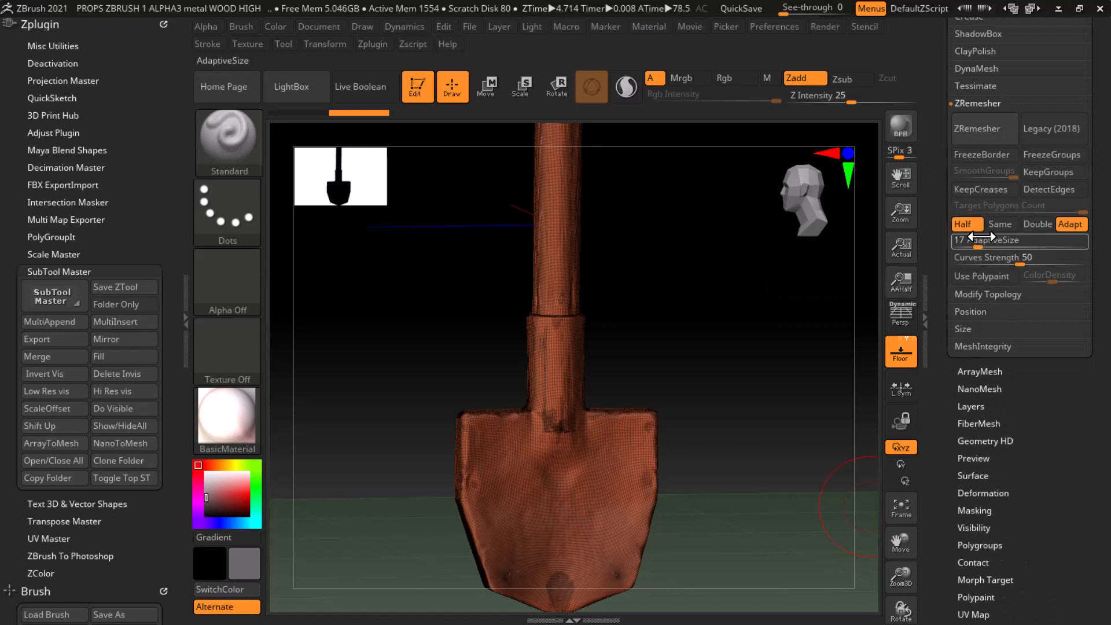
drag(978, 243, 964, 245)
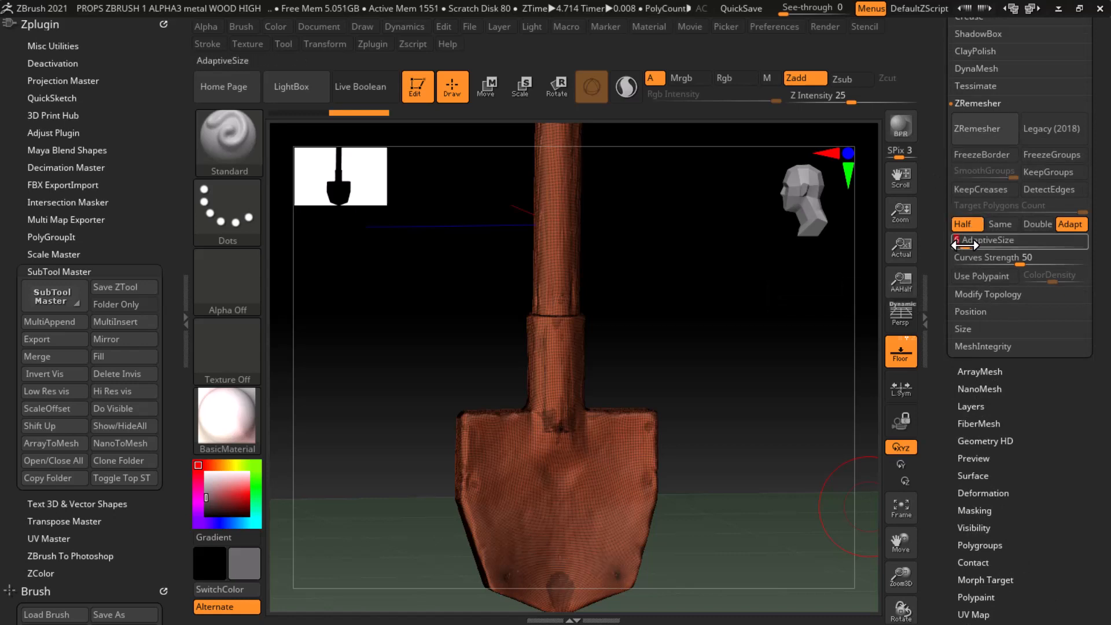
click(980, 130)
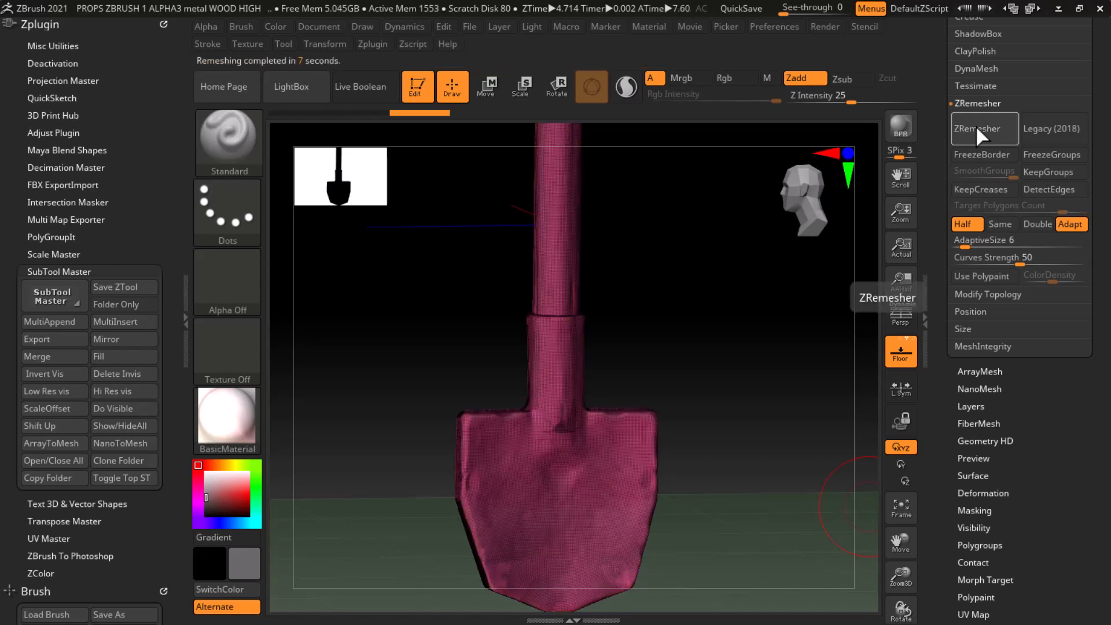
Check the new topology along the handle, then ZRemesh the shovel at Half with AdaptiveSize 1.
ctrl+right_drag(709, 315, 713, 245)
key(f)
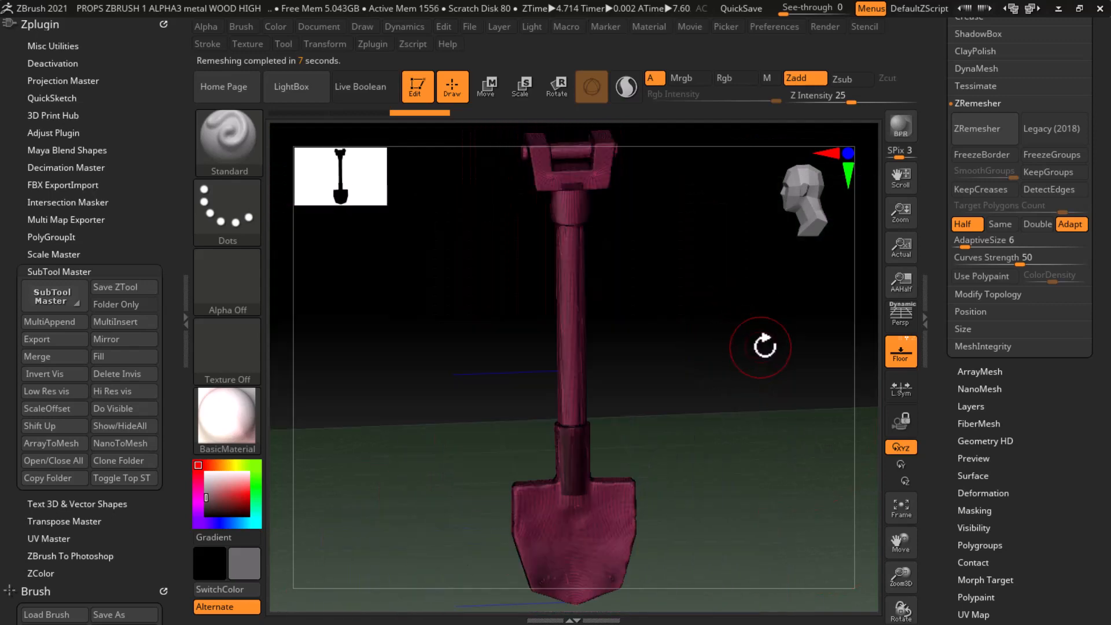
mouse_move(776, 347)
ctrl+right_down()
mouse_move(769, 360)
mouse_move(732, 352)
mouse_move(741, 318)
ctrl+right_up()
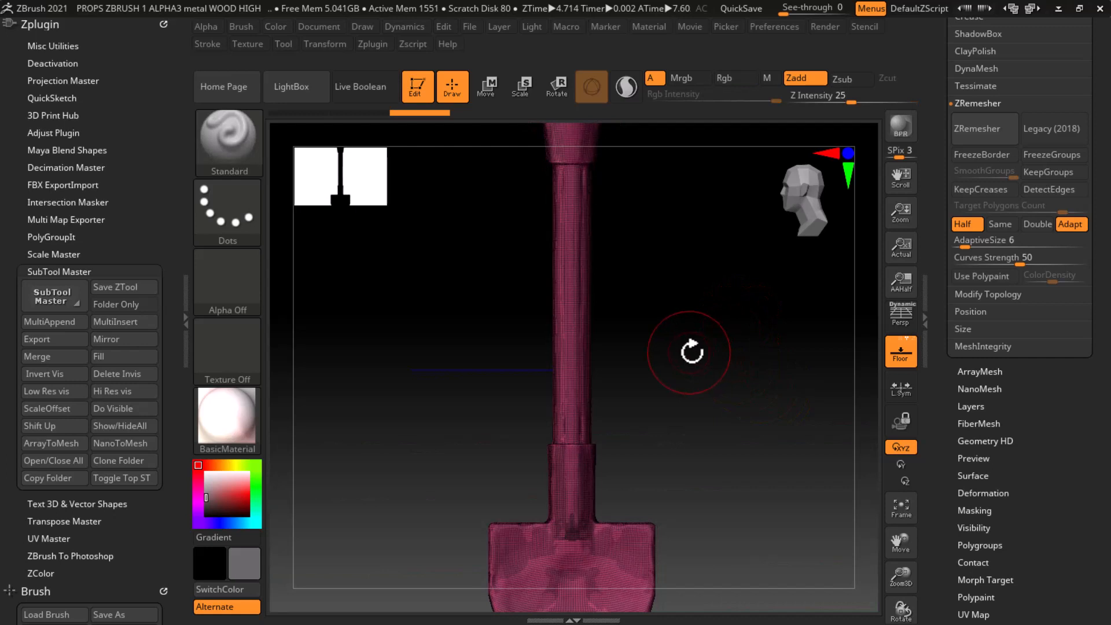
alt+right_drag(706, 300, 759, 438)
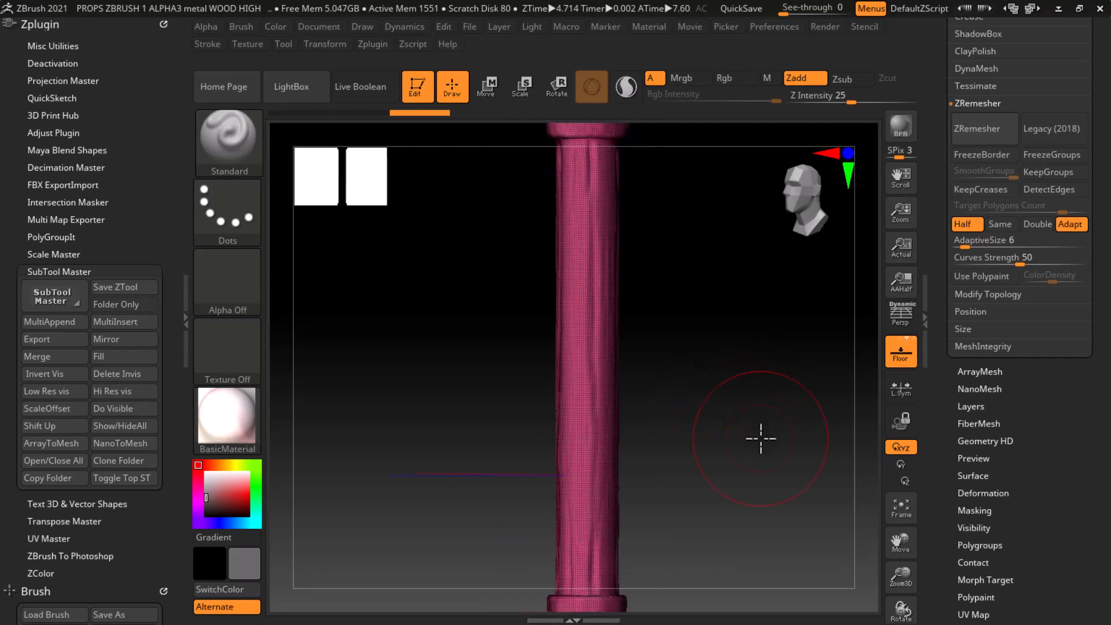
alt+right_drag(750, 393, 757, 483)
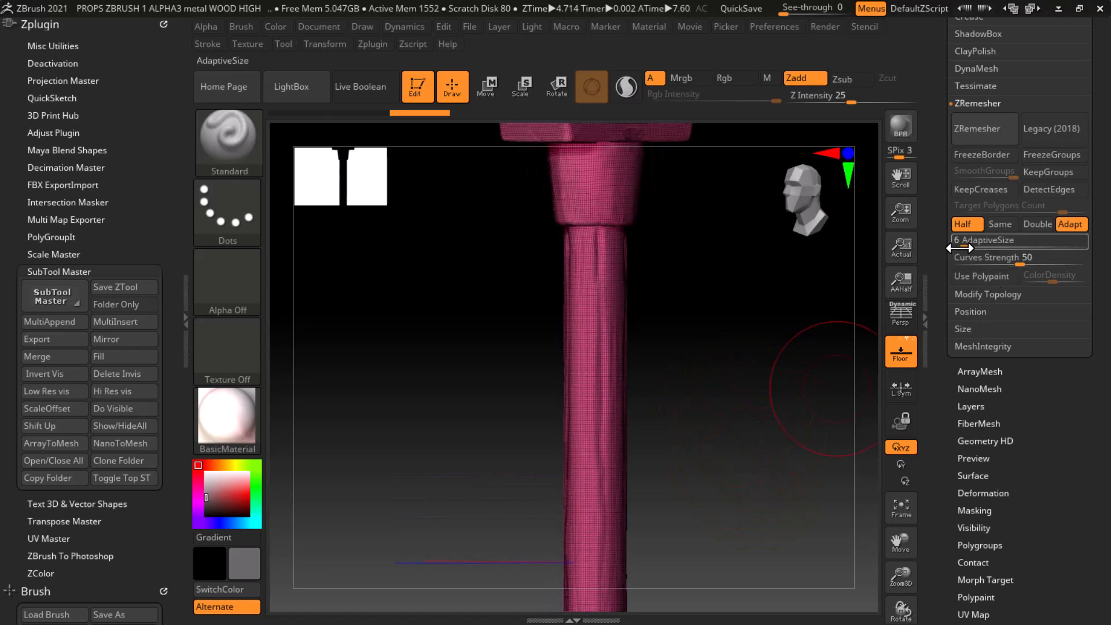
drag(958, 248, 955, 249)
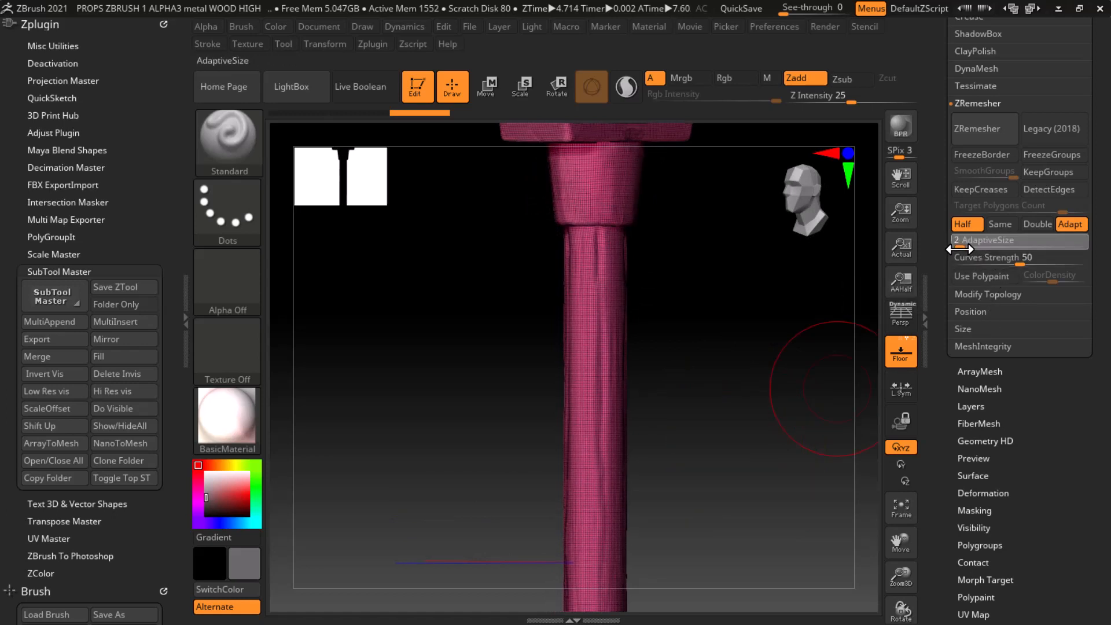
click(988, 129)
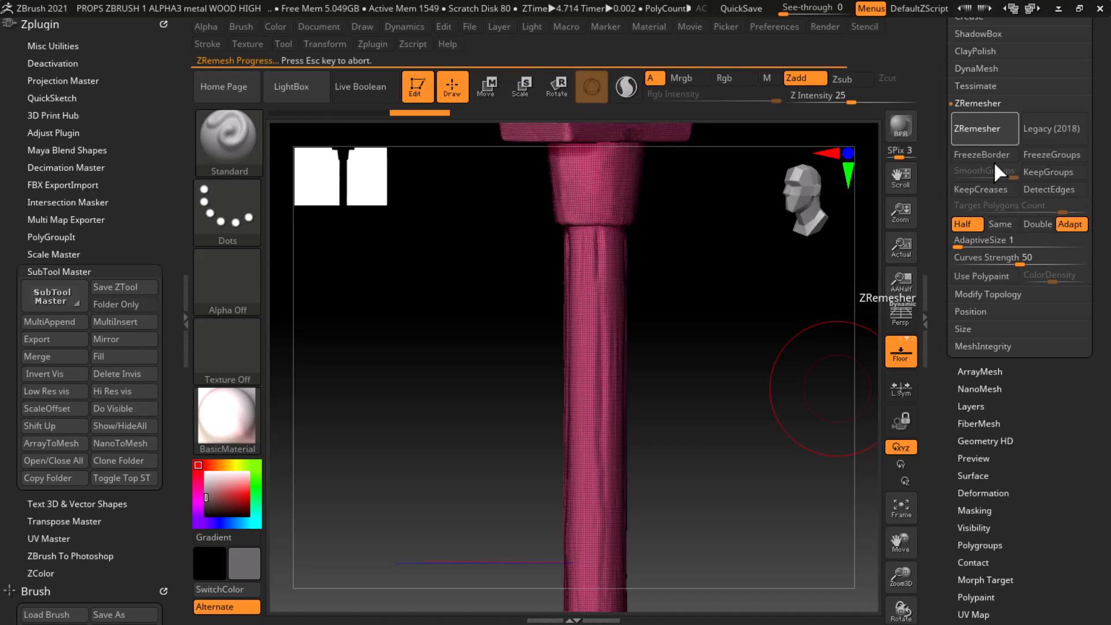
Start exporting the low-poly shovel mesh in OBJ format and choose the Desktop as the location.
alt+drag(779, 472, 770, 443)
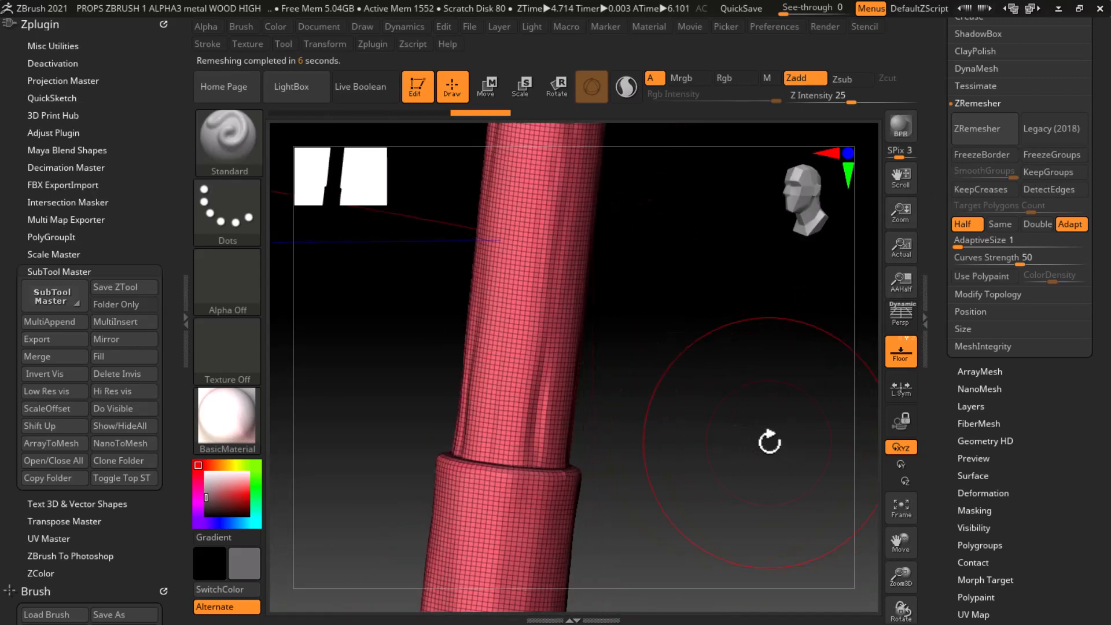
drag(752, 461, 720, 459)
key(f)
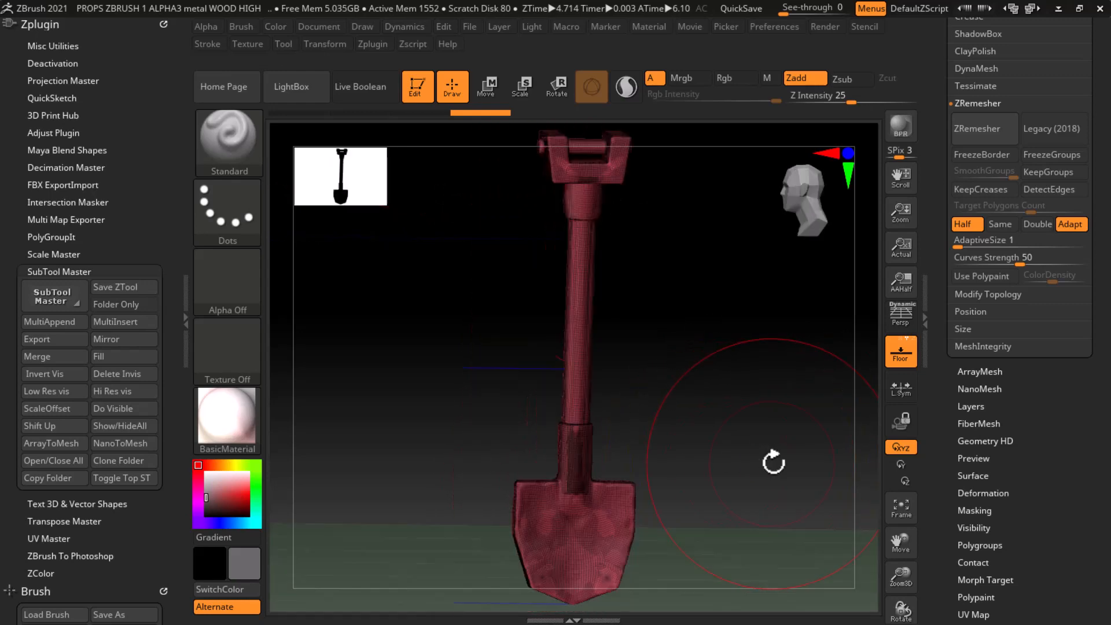
drag(807, 463, 781, 420)
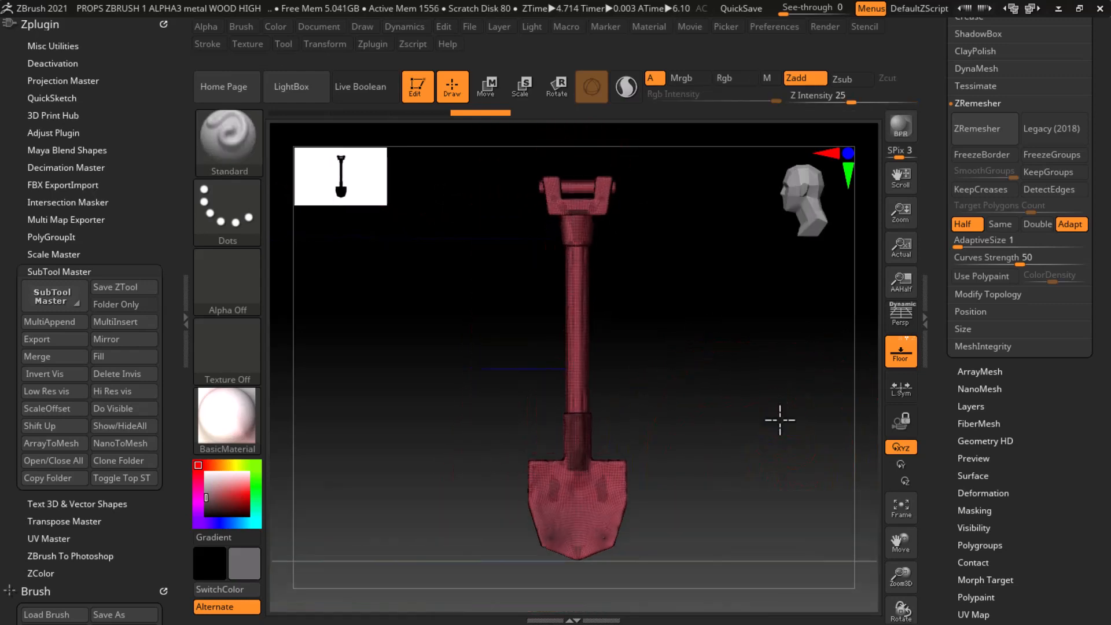
scroll(963, 324, up, 10)
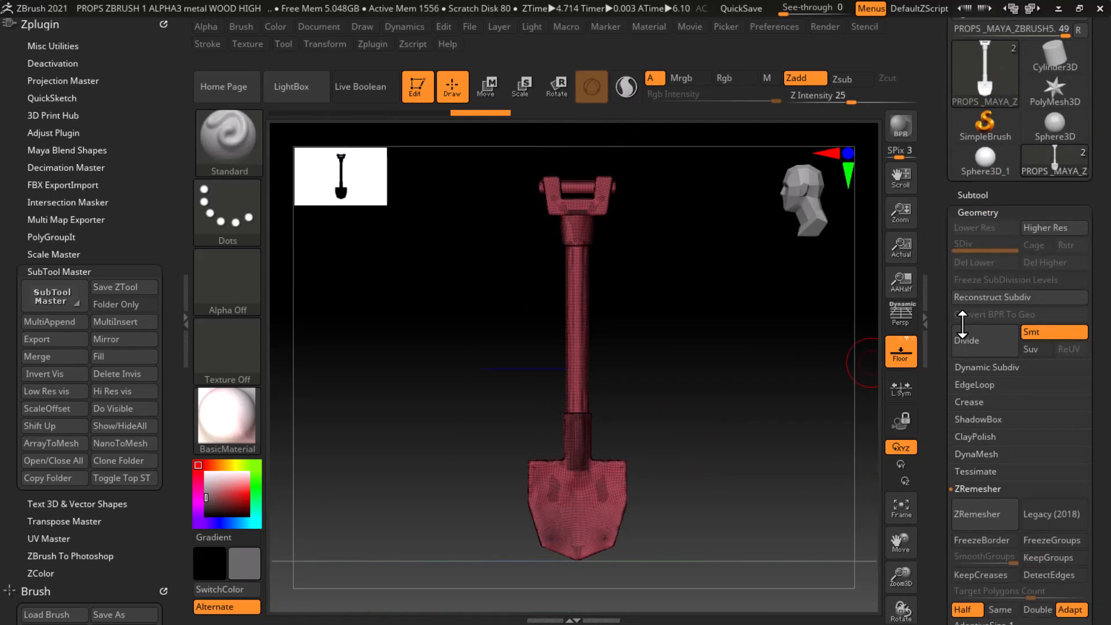
scroll(941, 99, up, 4)
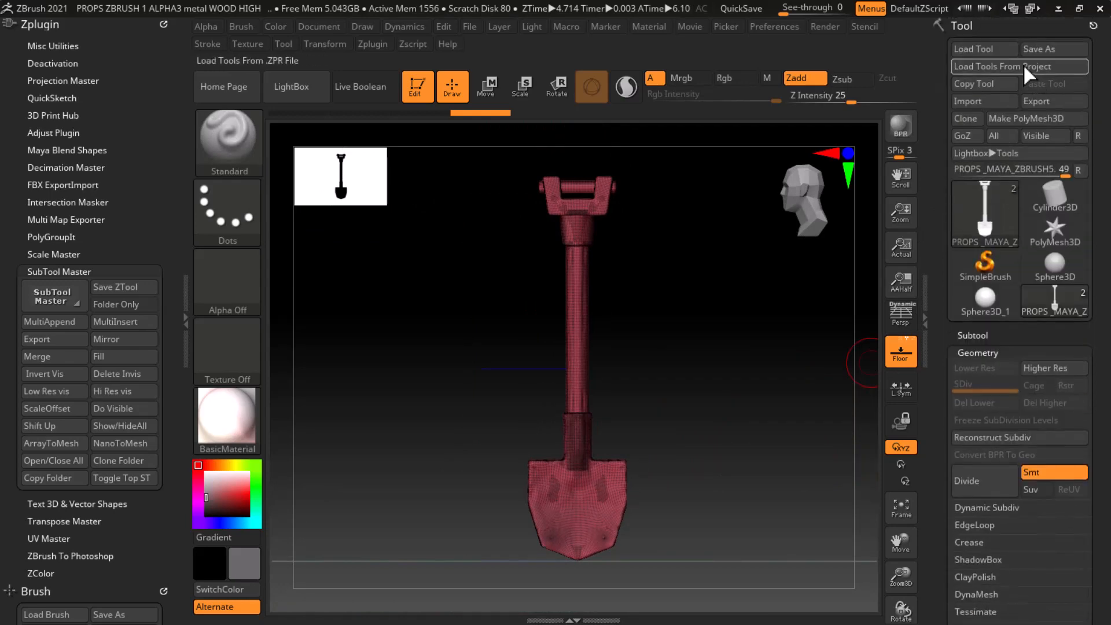
click(1046, 106)
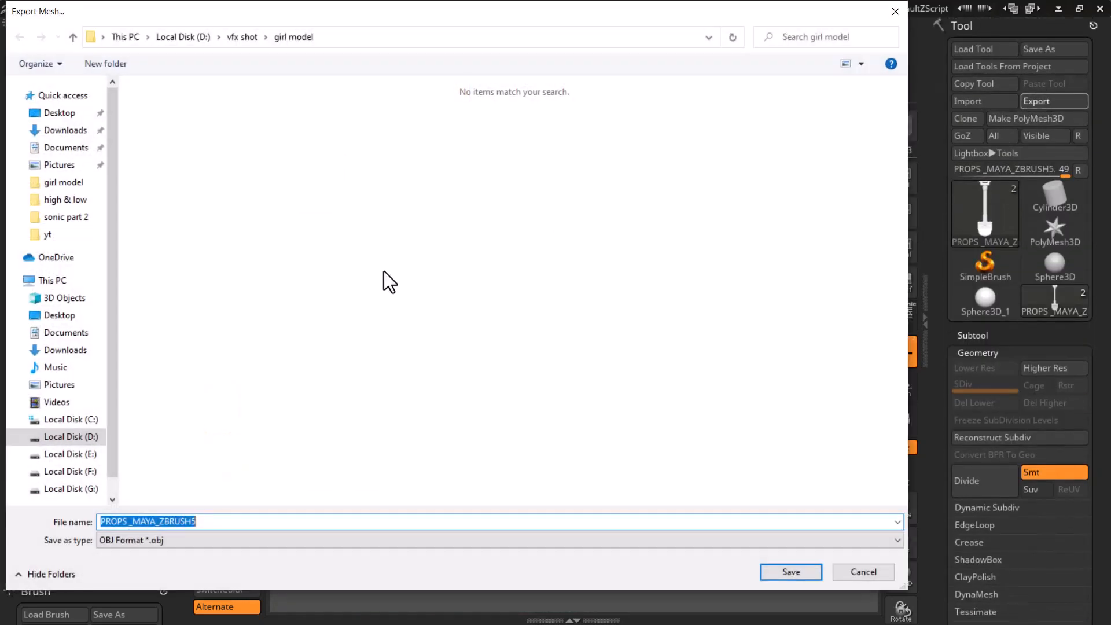
click(60, 114)
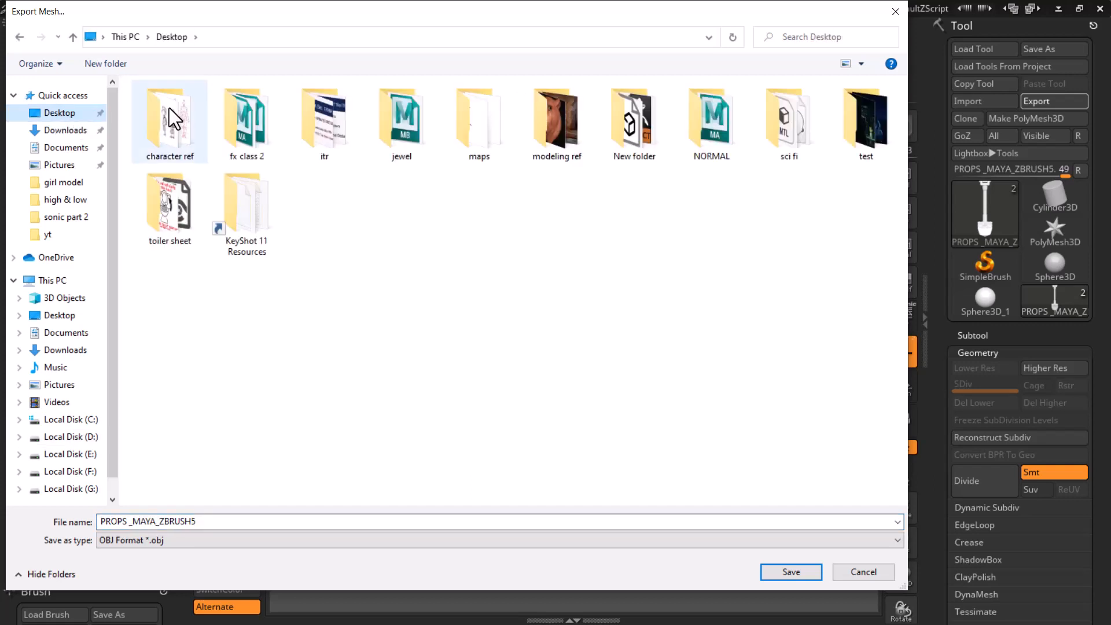
Create a new folder named retopo on the Desktop and open it as the export destination.
click(105, 64)
text(retopt)
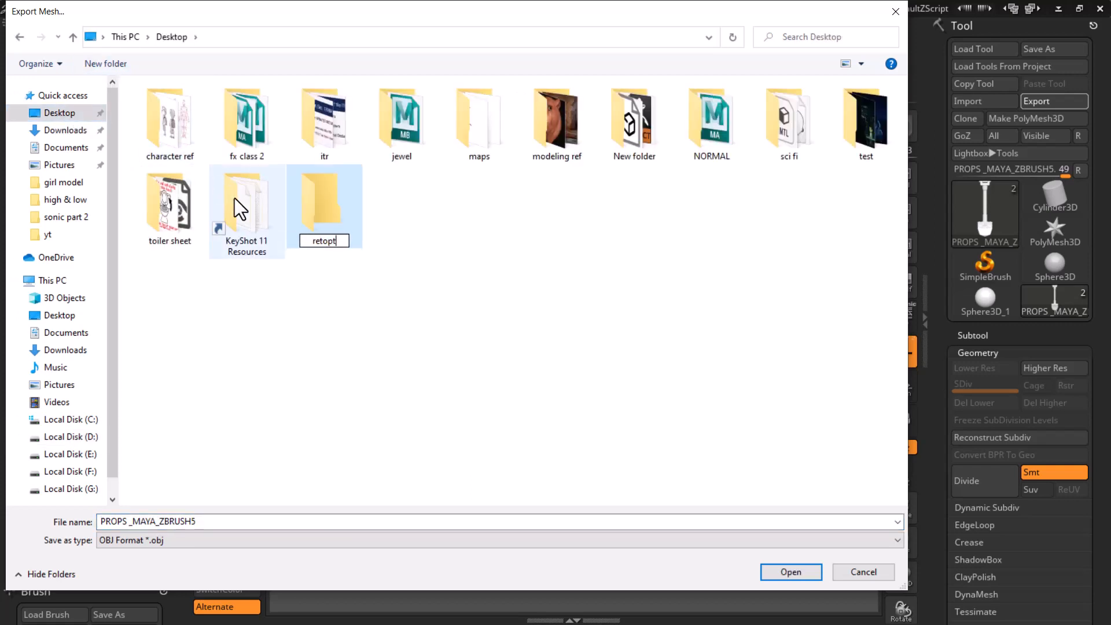
text(o)
key(Return)
key(Return)
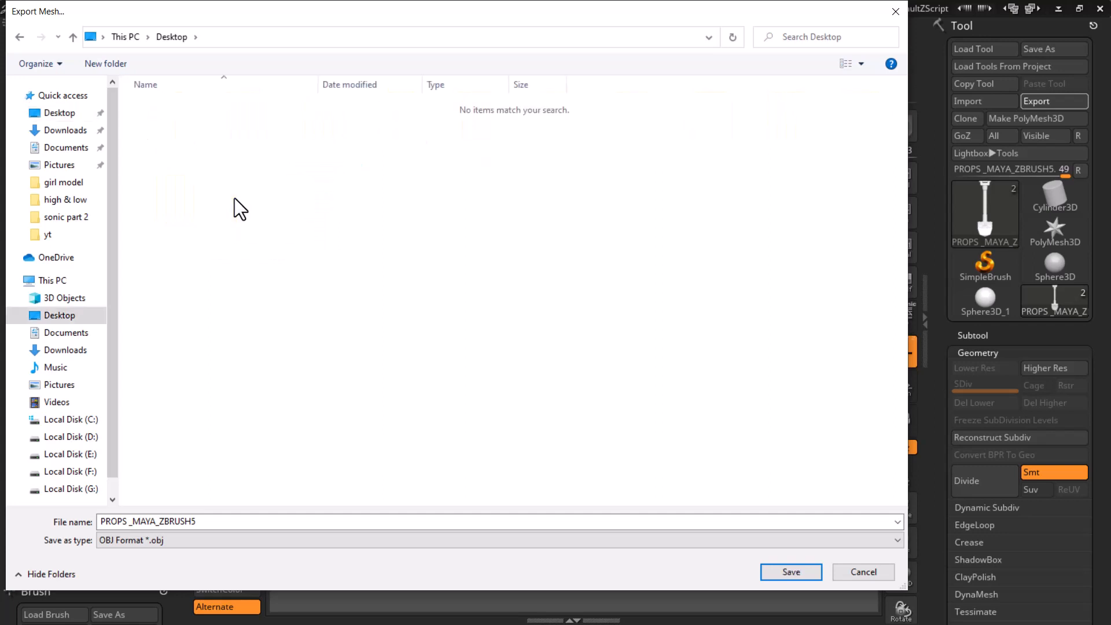
Name the OBJ export retopo and save it in the new Desktop folder.
click(230, 523)
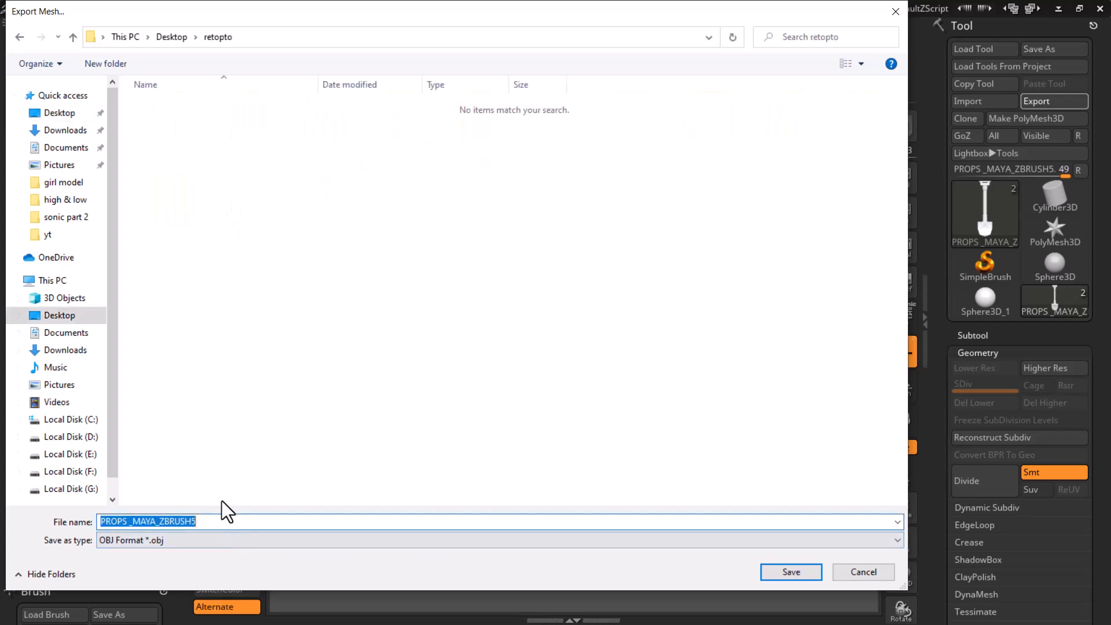
key(BackSpace)
text(re)
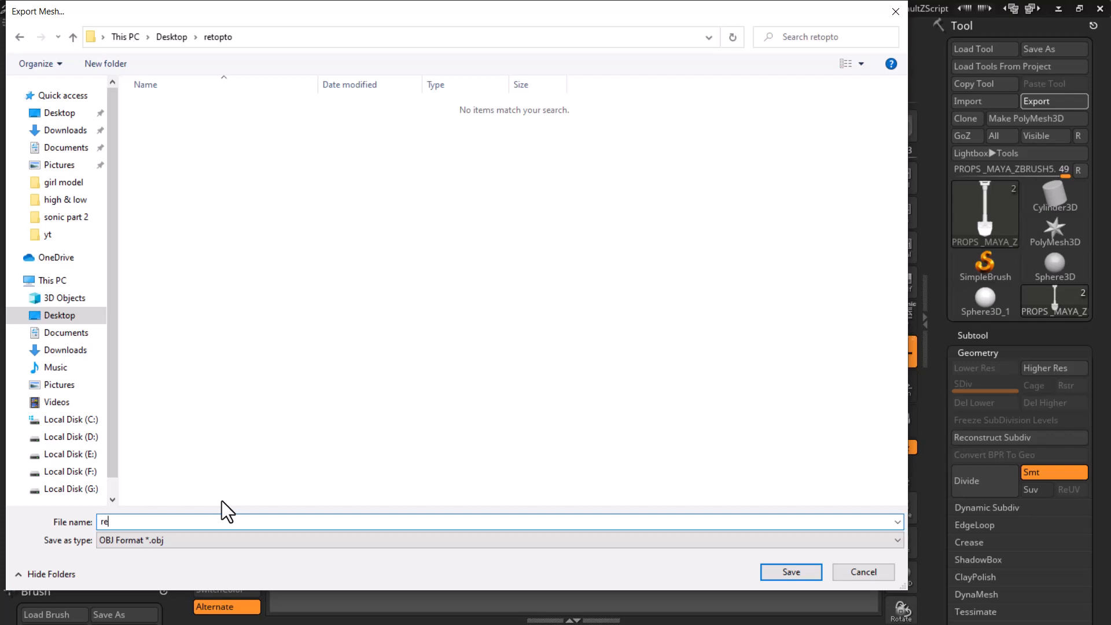
text(topt)
key(BackSpace)
text(o)
key(Return)
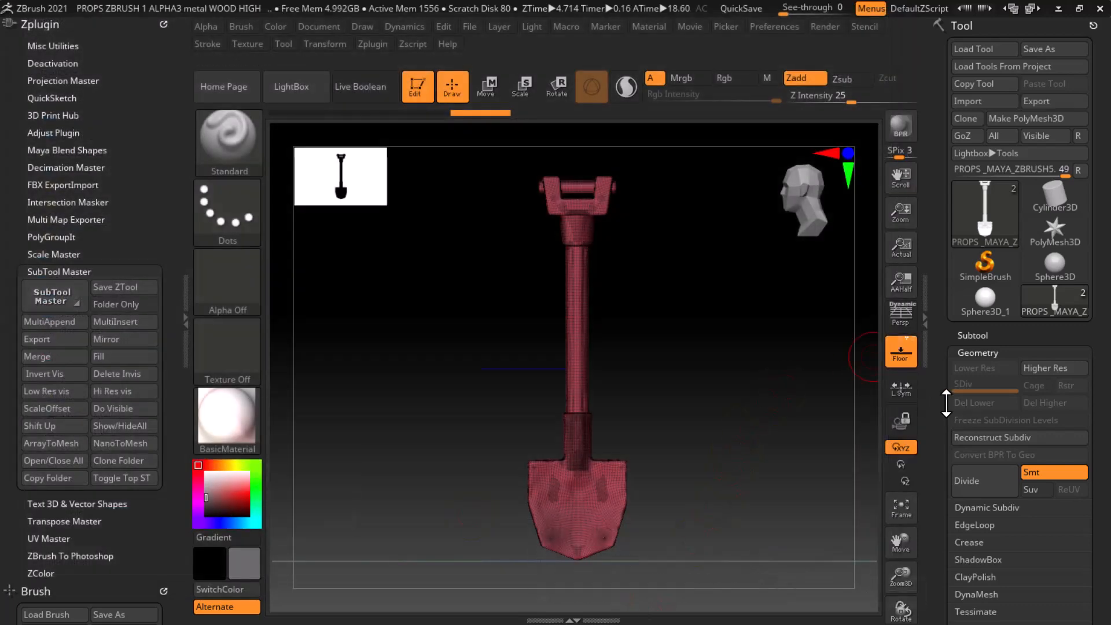
Expand the UV map creation options for the low-poly shovel.
drag(946, 402, 934, 292)
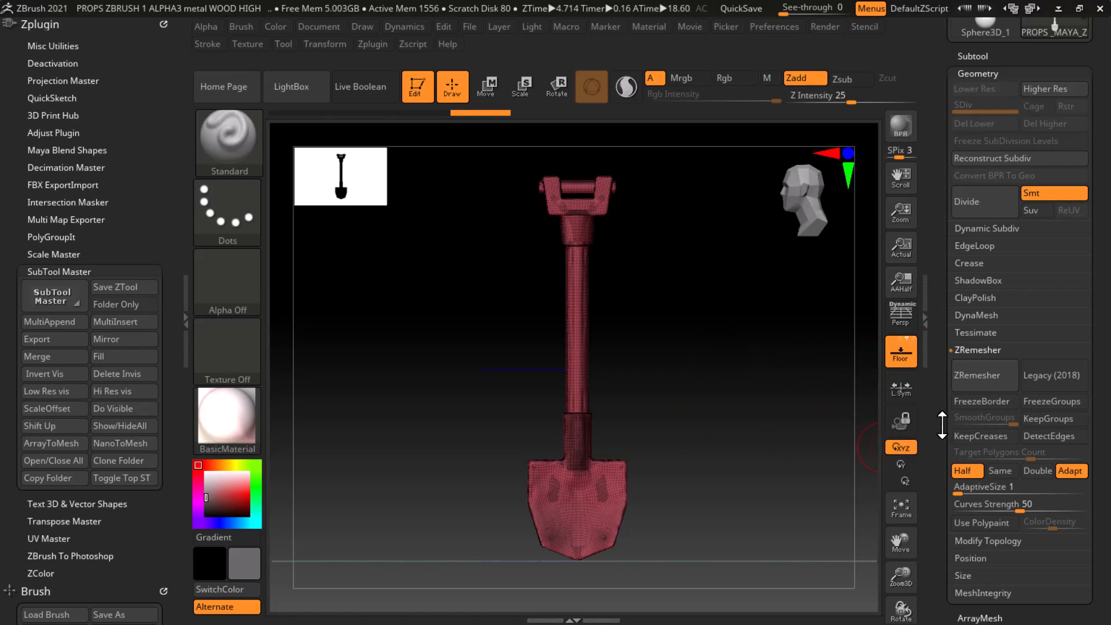
drag(945, 426, 942, 338)
scroll(945, 509, down, 5)
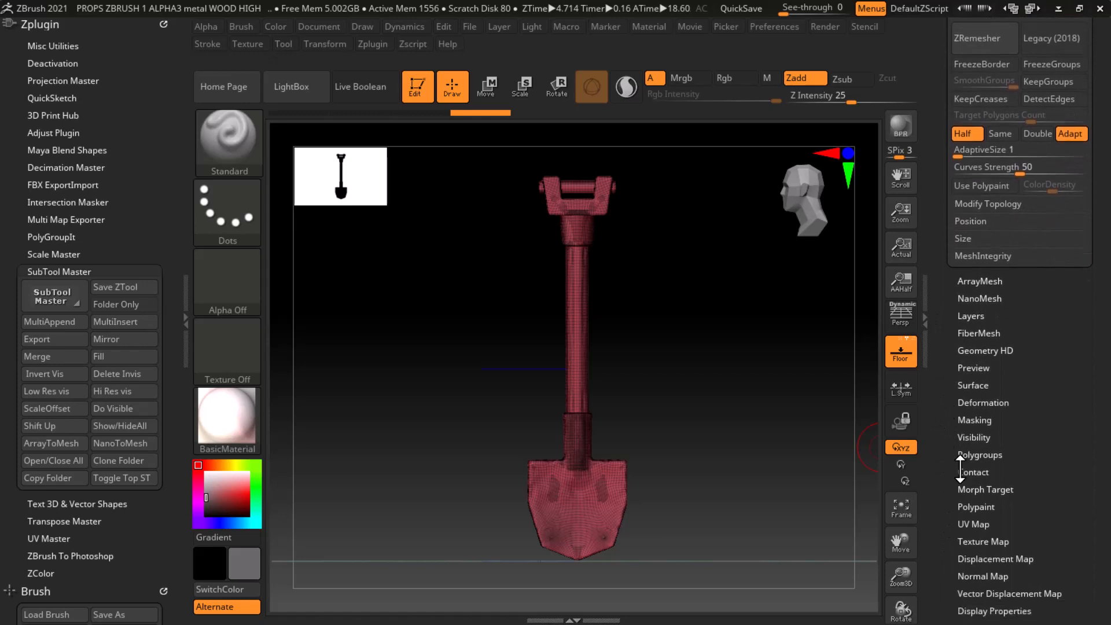
click(974, 525)
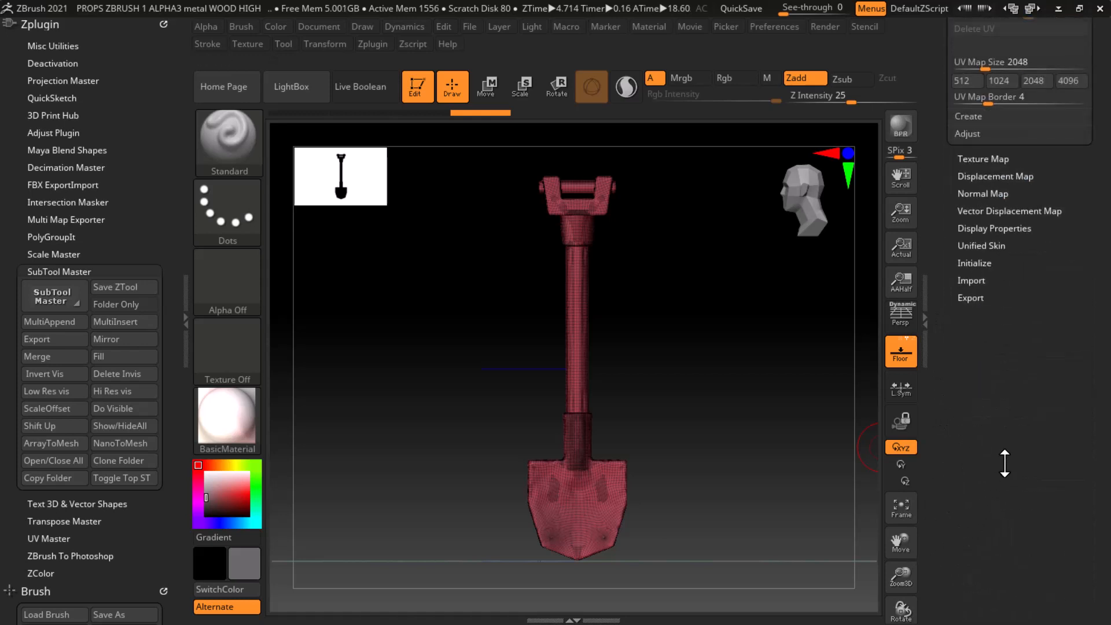
scroll(996, 572, up, 5)
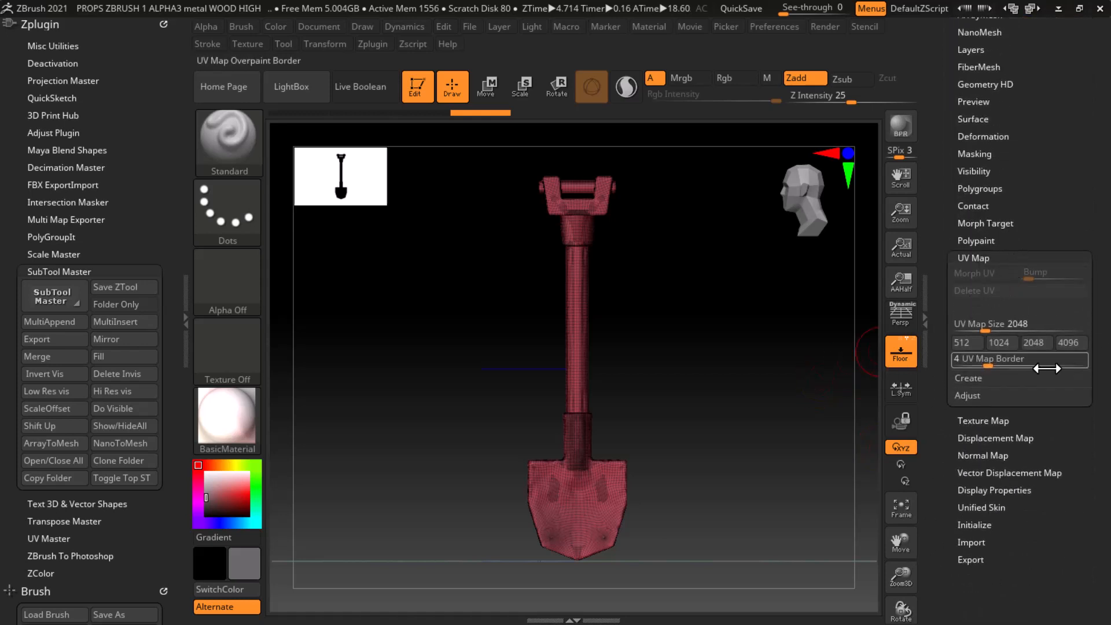
click(974, 380)
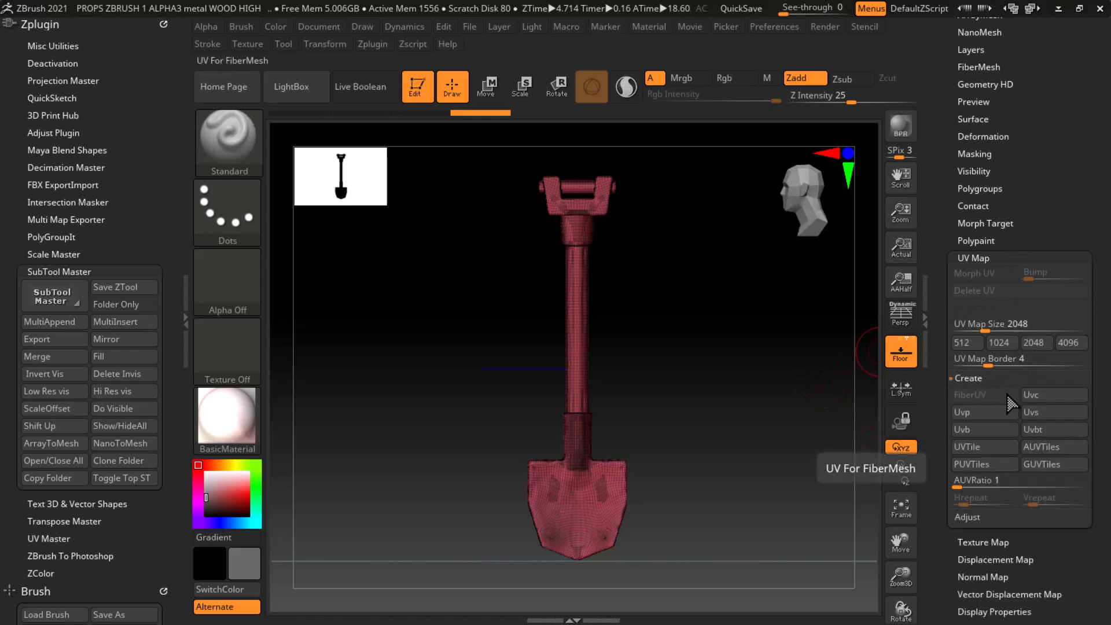
Create AUVTiles UVs for the low-poly shovel, preview the layout with Morph UV, and return to the 3D shape.
click(1053, 448)
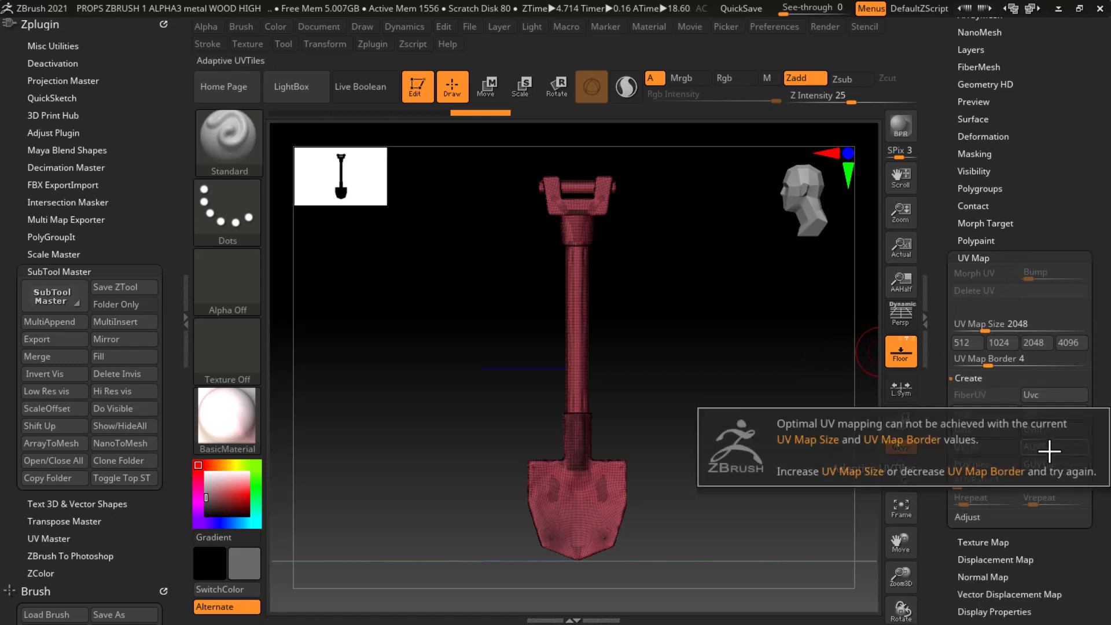
click(808, 431)
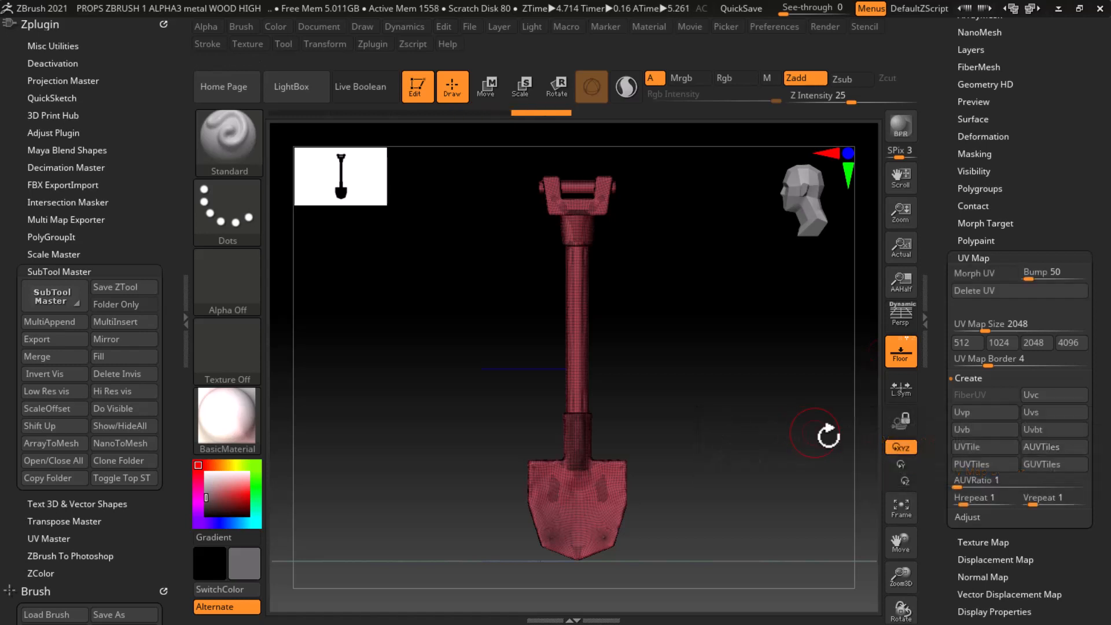
click(987, 276)
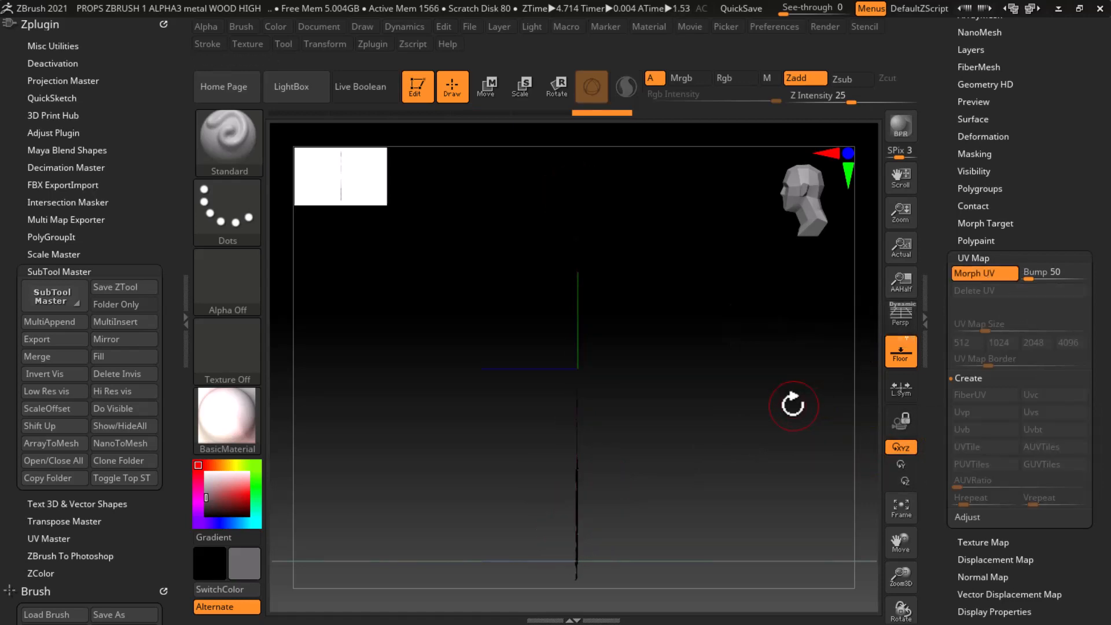
click(991, 274)
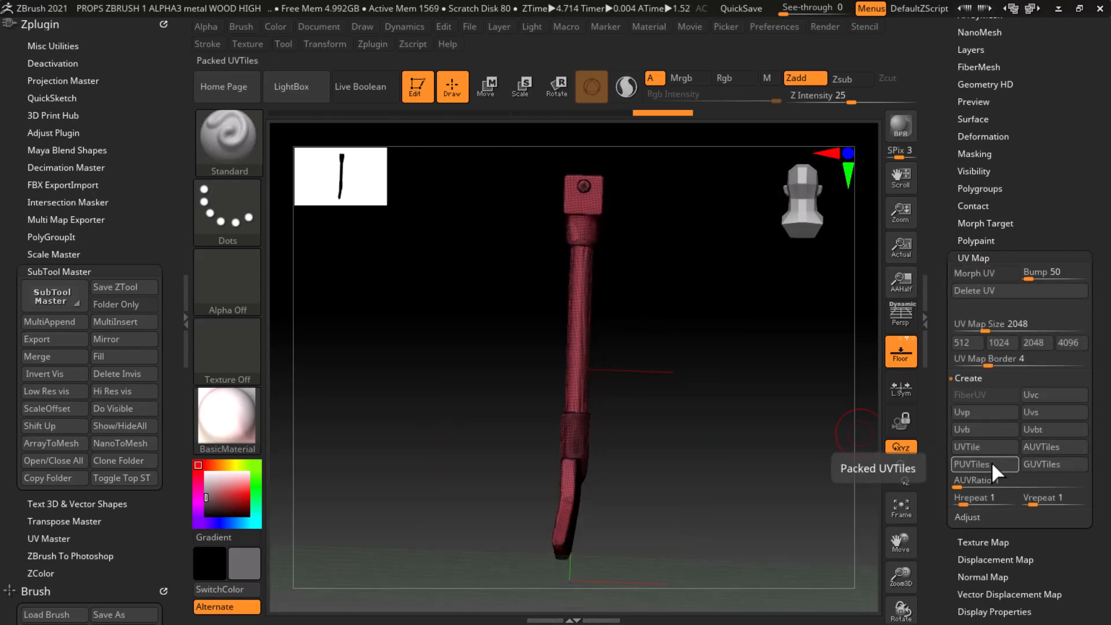
Generate PUVTiles UVs for the shovel, check the layout with Morph UV, and restore the 3D view.
click(994, 465)
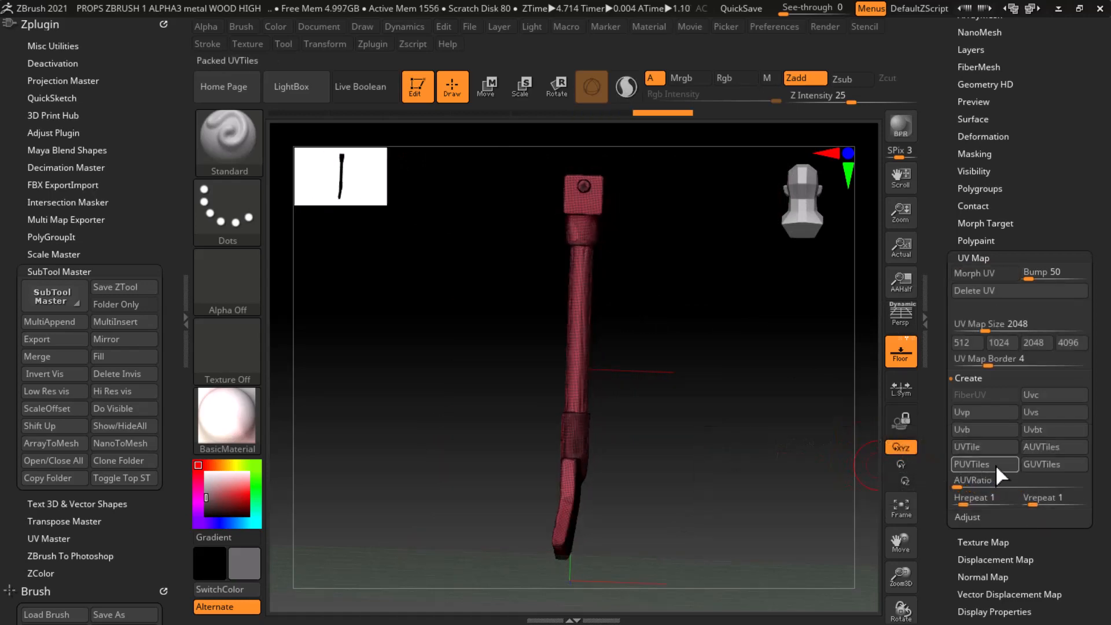
click(992, 273)
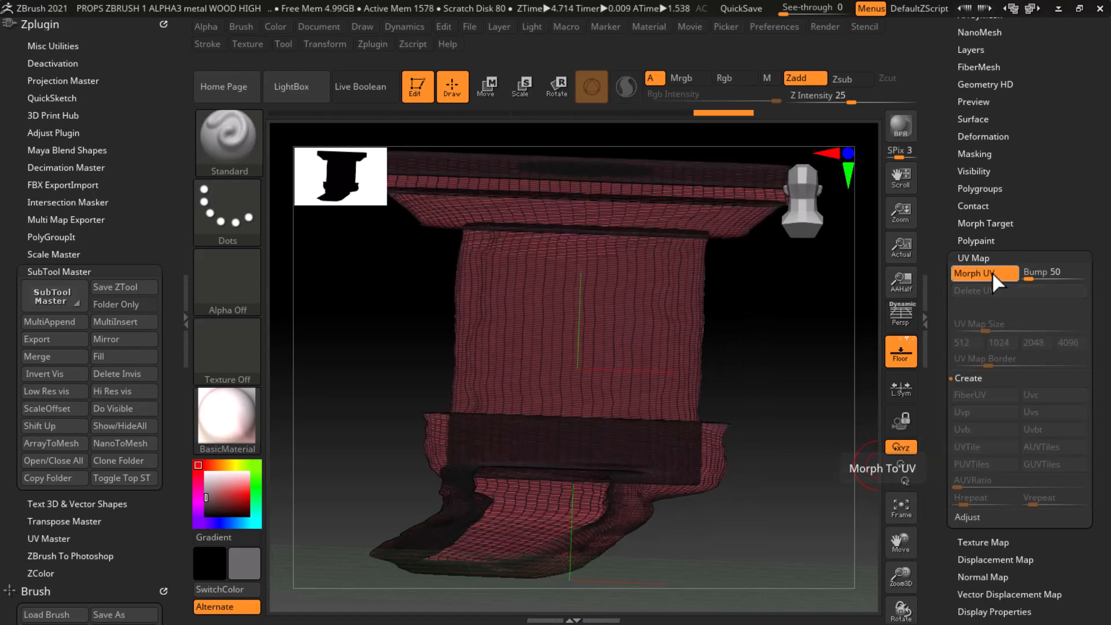
click(993, 273)
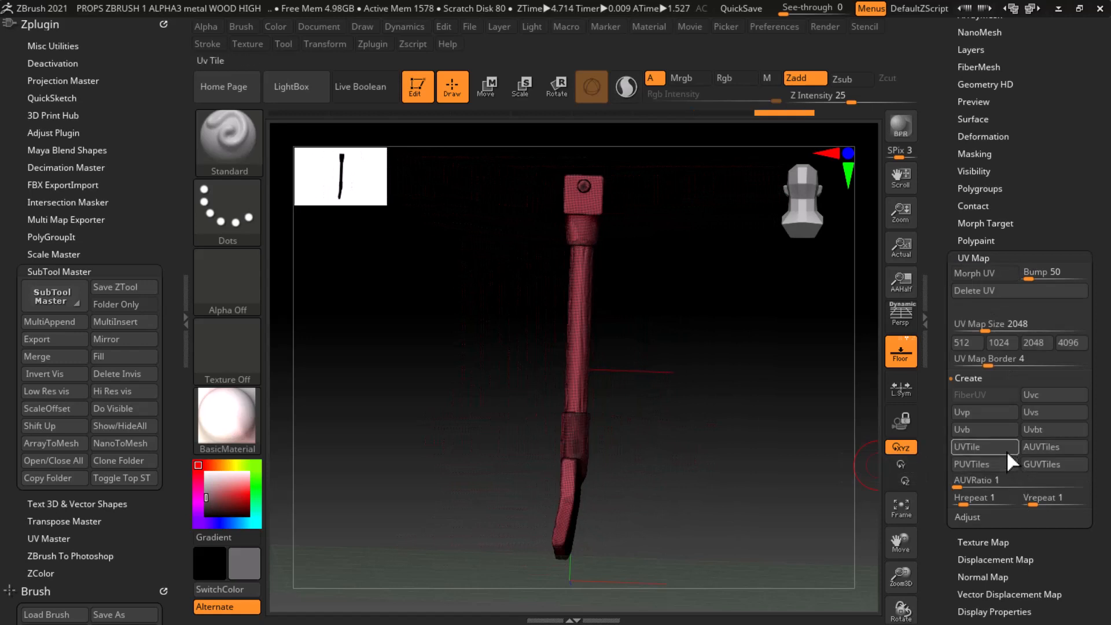
Generate GUVTiles UVs for the shovel, inspect the flattened layout with Morph UV, and switch back to the mesh.
click(1052, 464)
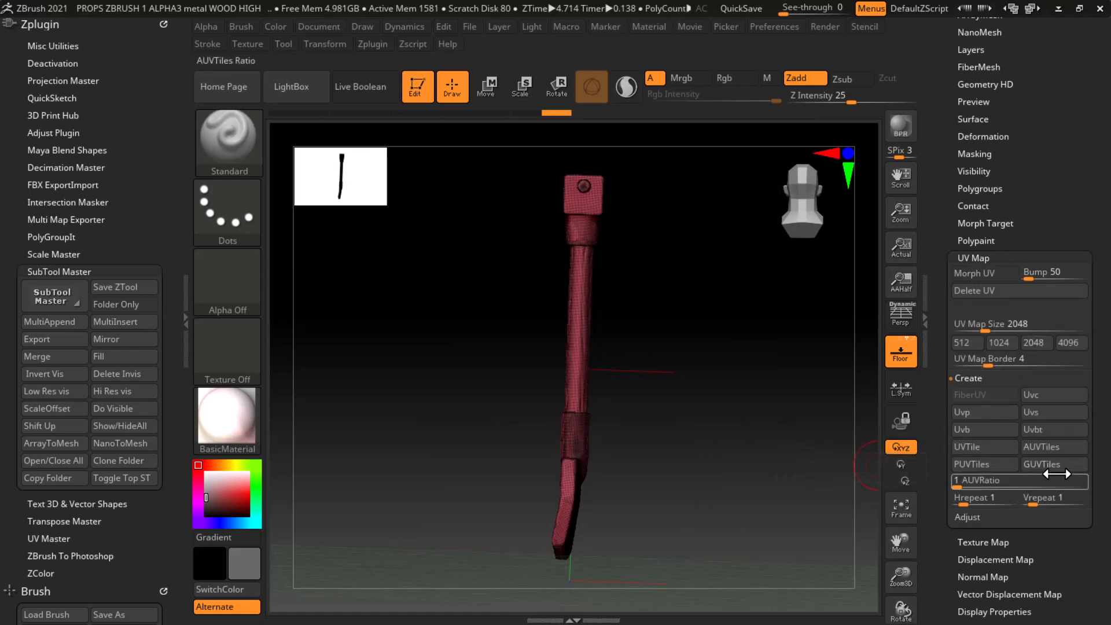
click(1057, 466)
click(987, 273)
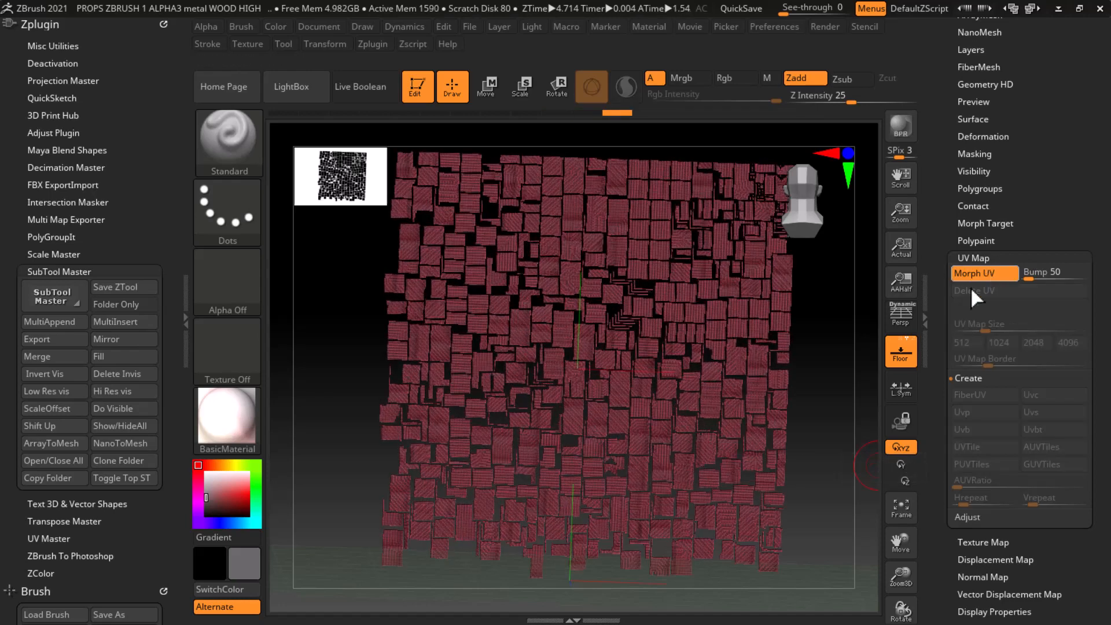
drag(862, 534, 852, 538)
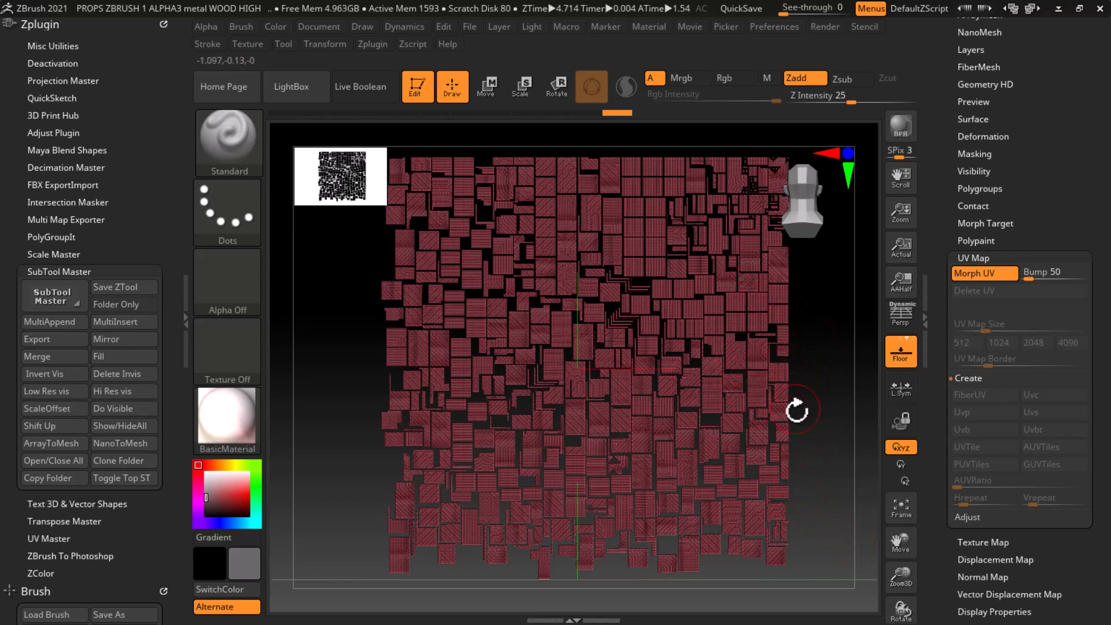
drag(841, 415, 797, 394)
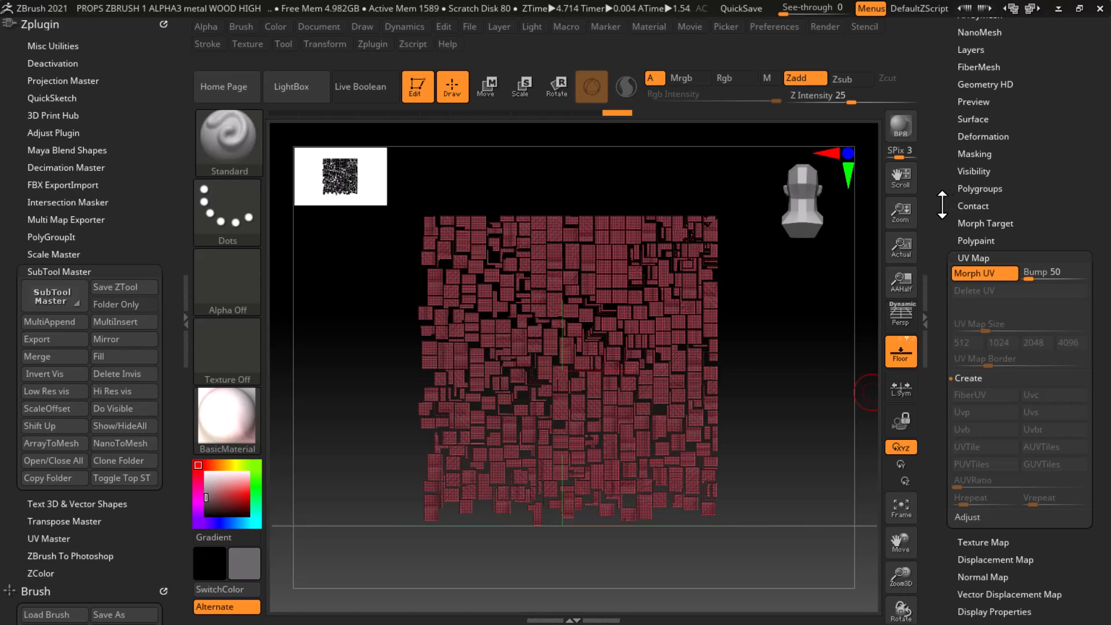
drag(943, 205, 943, 218)
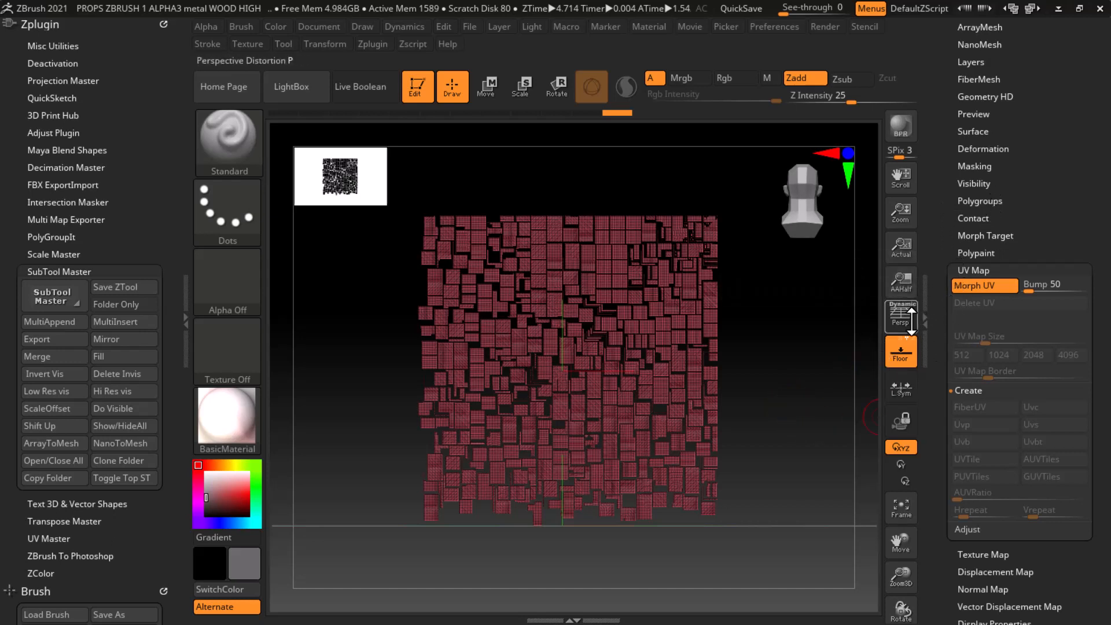
click(973, 285)
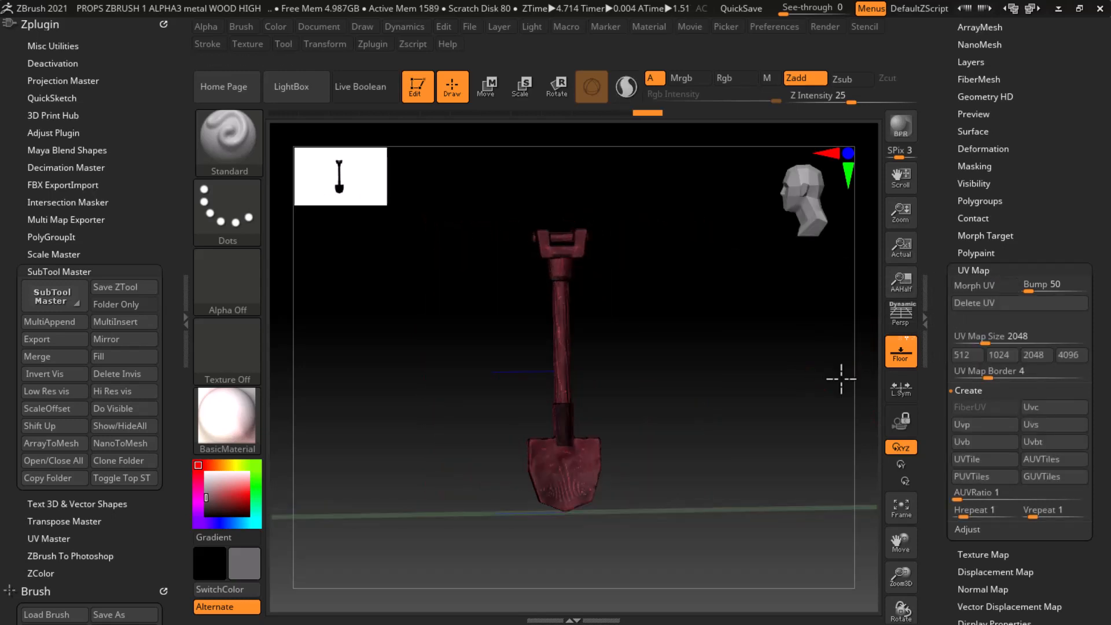
Assign polygroups to the shovel's separate parts with Auto Groups.
scroll(957, 368, down, 5)
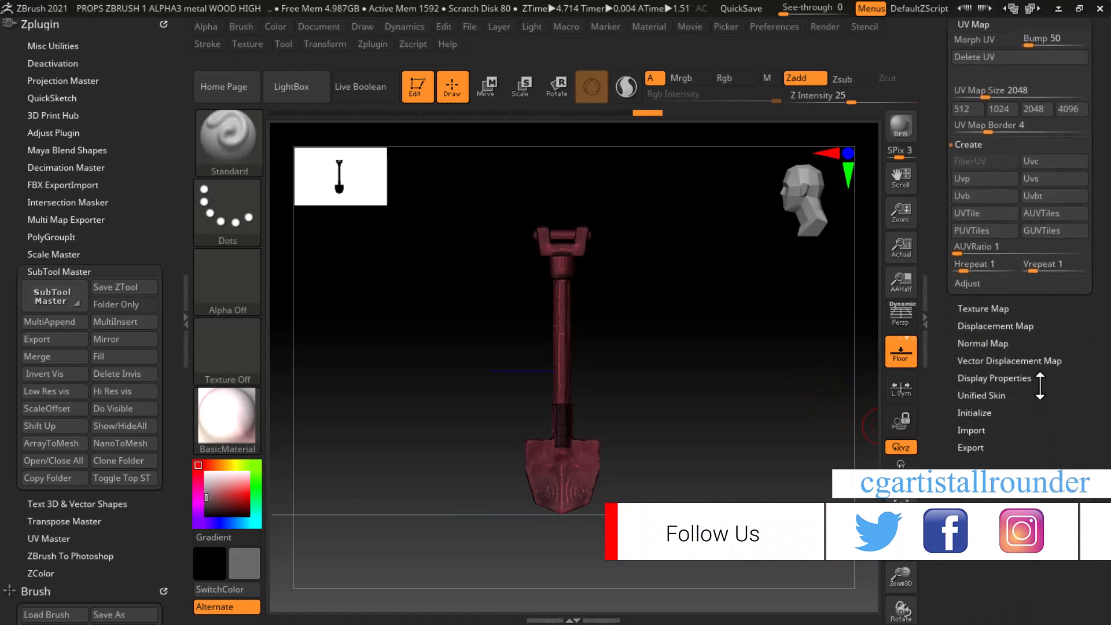
scroll(1036, 461, up, 5)
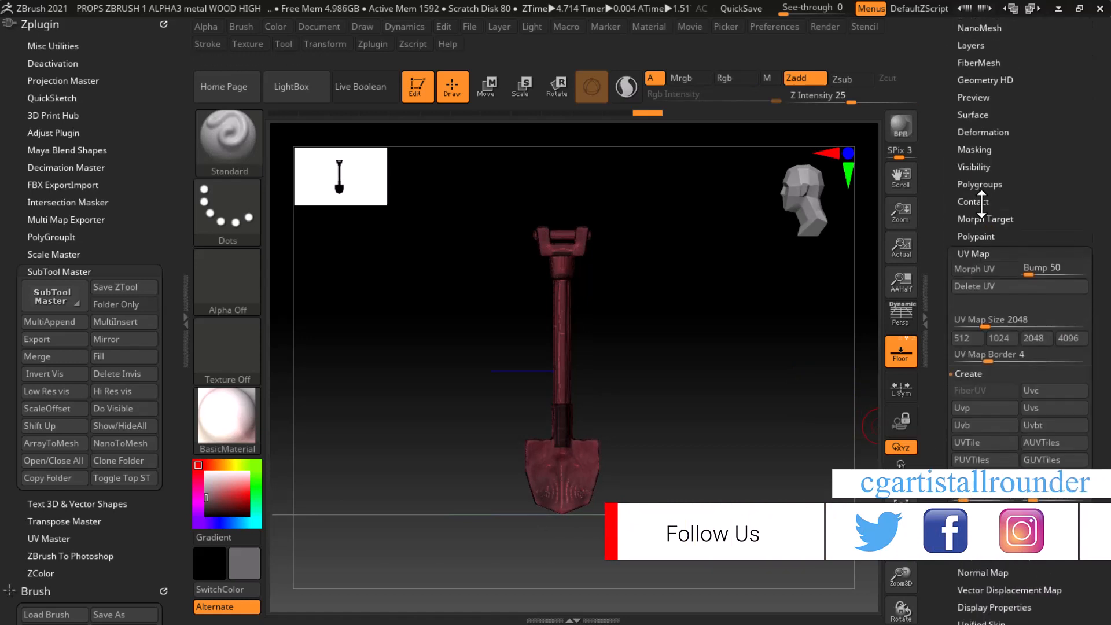
scroll(952, 189, up, 2)
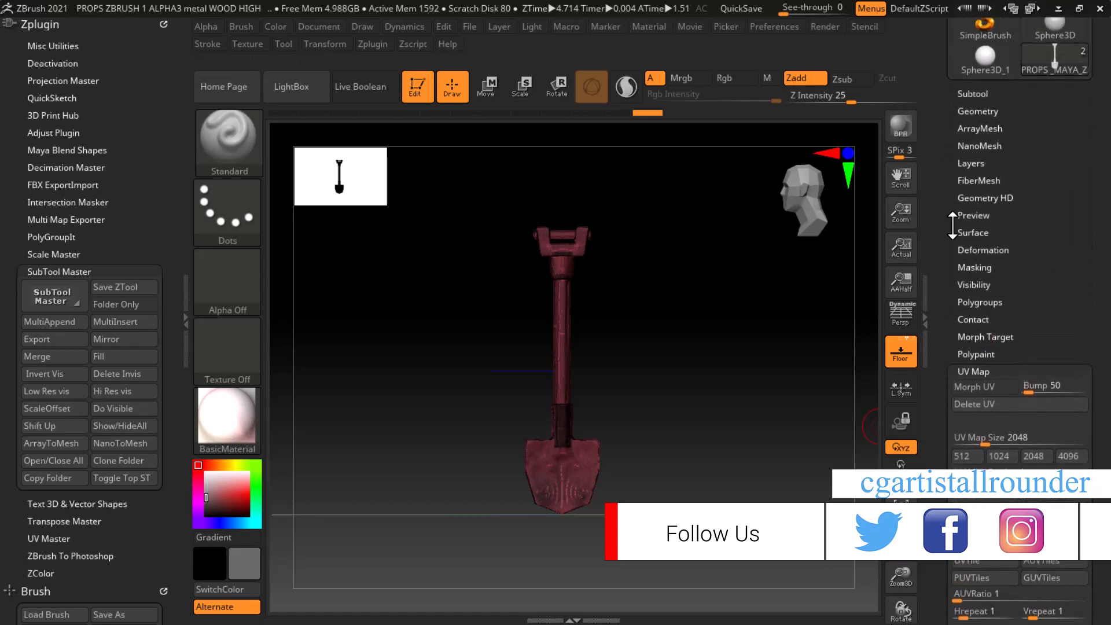
click(987, 302)
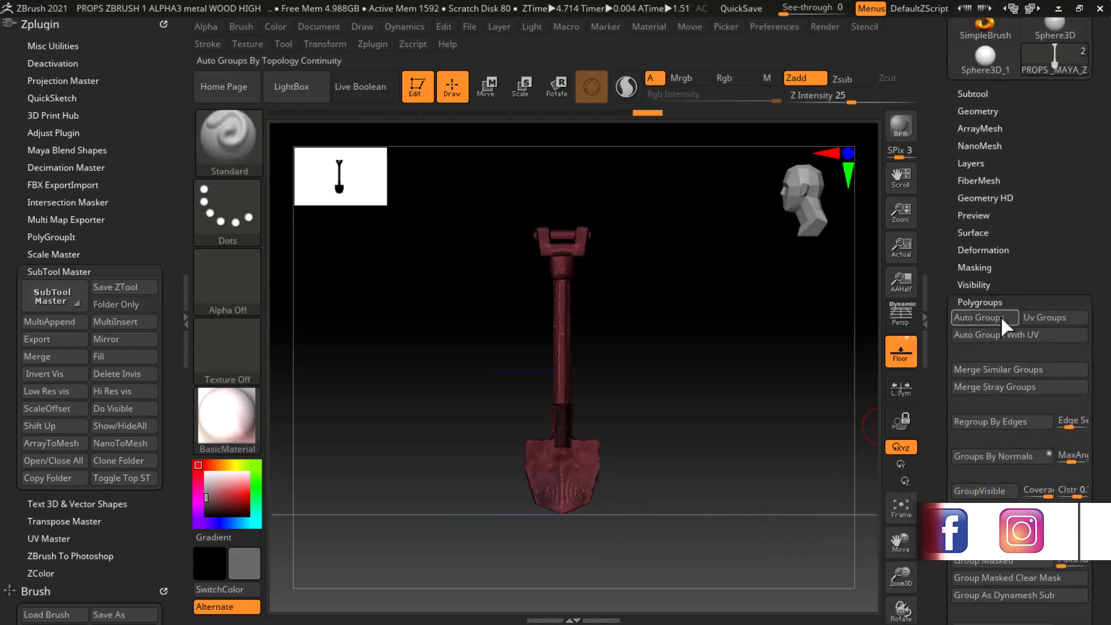
click(998, 316)
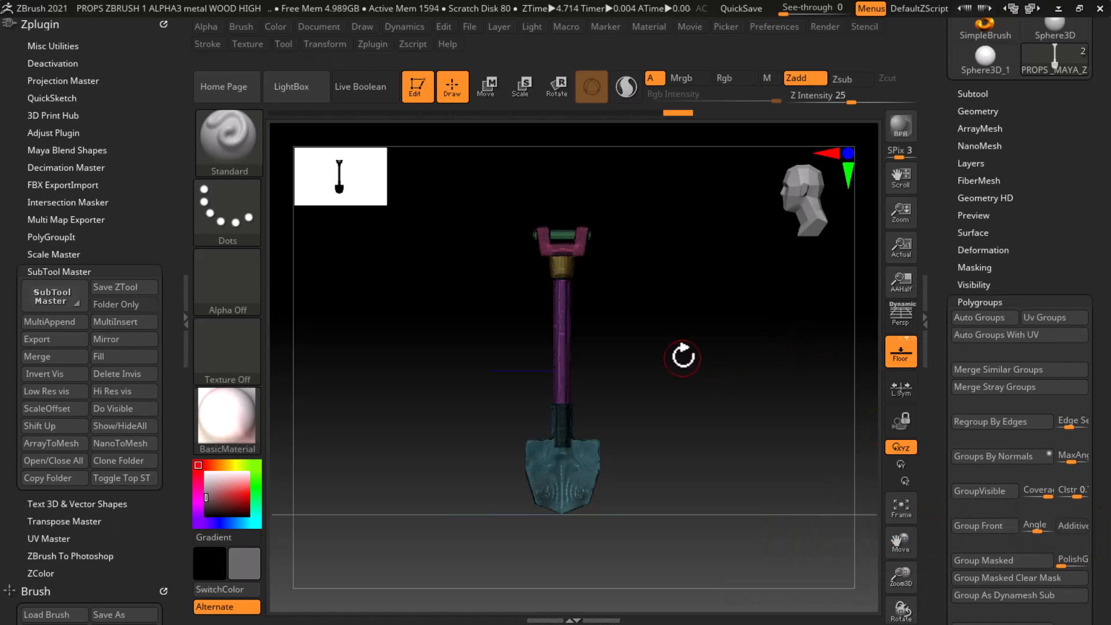
drag(684, 355, 718, 378)
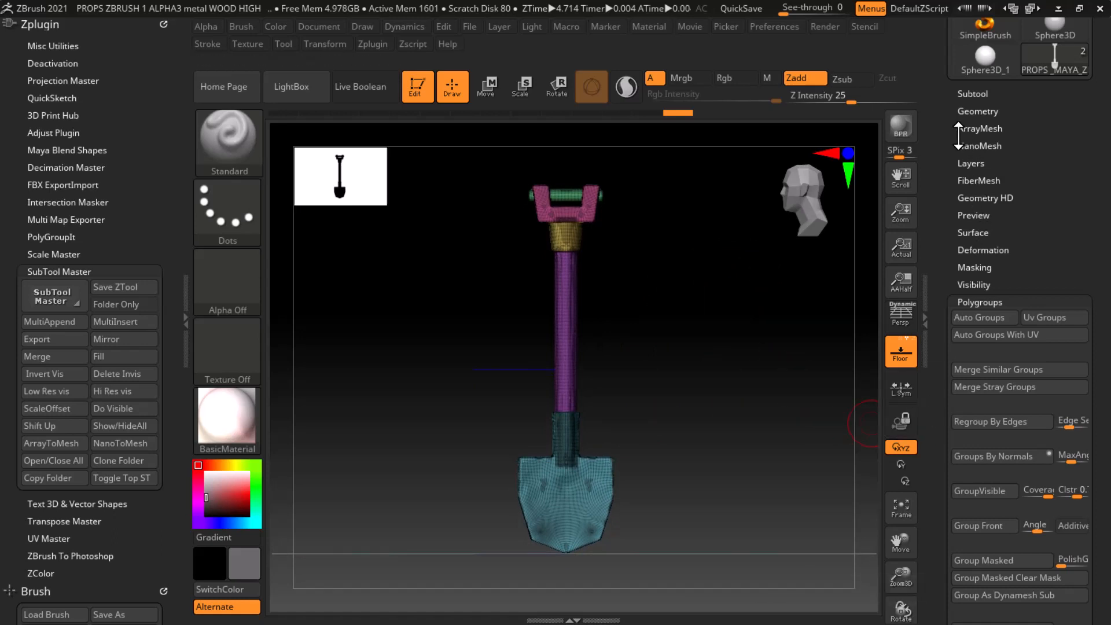
Export the UV-mapped, polygrouped shovel as OBJ again, overwriting the existing retopo file.
scroll(948, 132, up, 5)
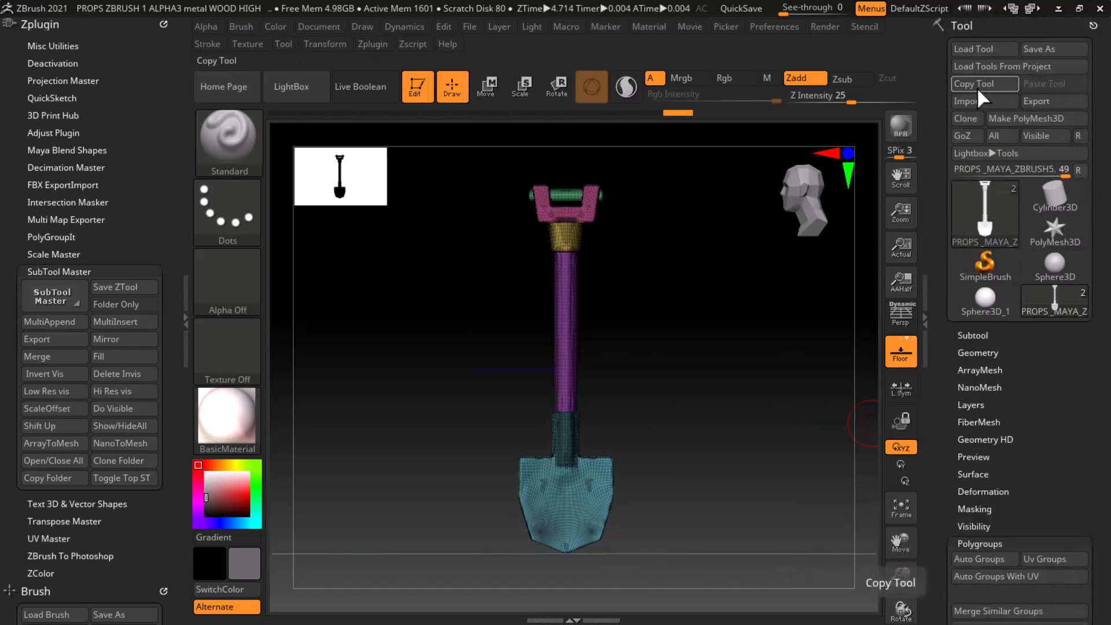
click(1051, 101)
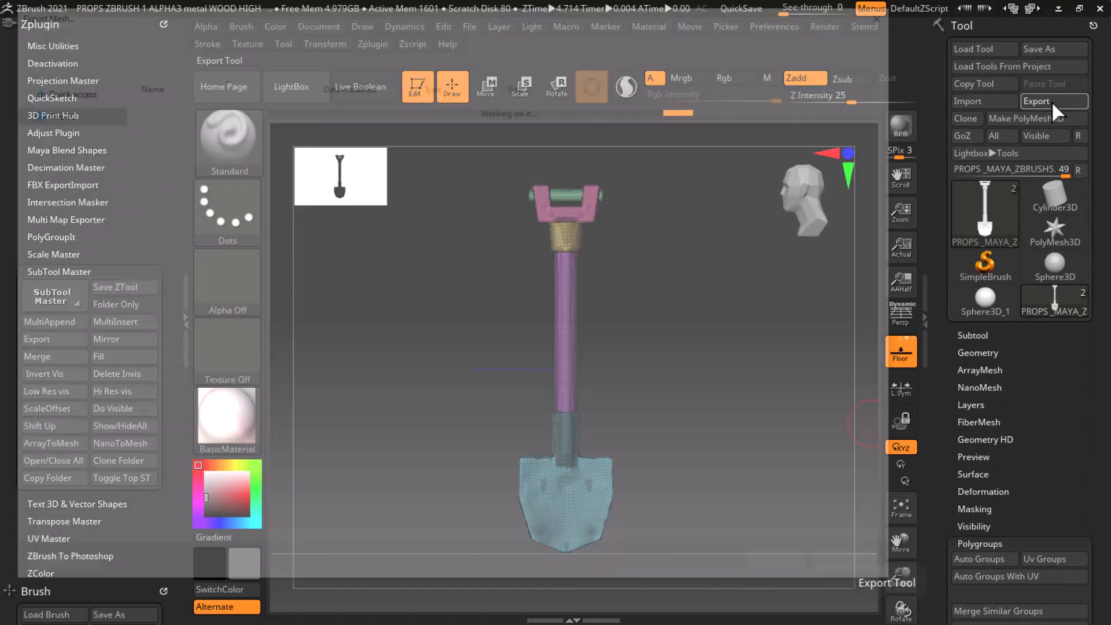
click(183, 118)
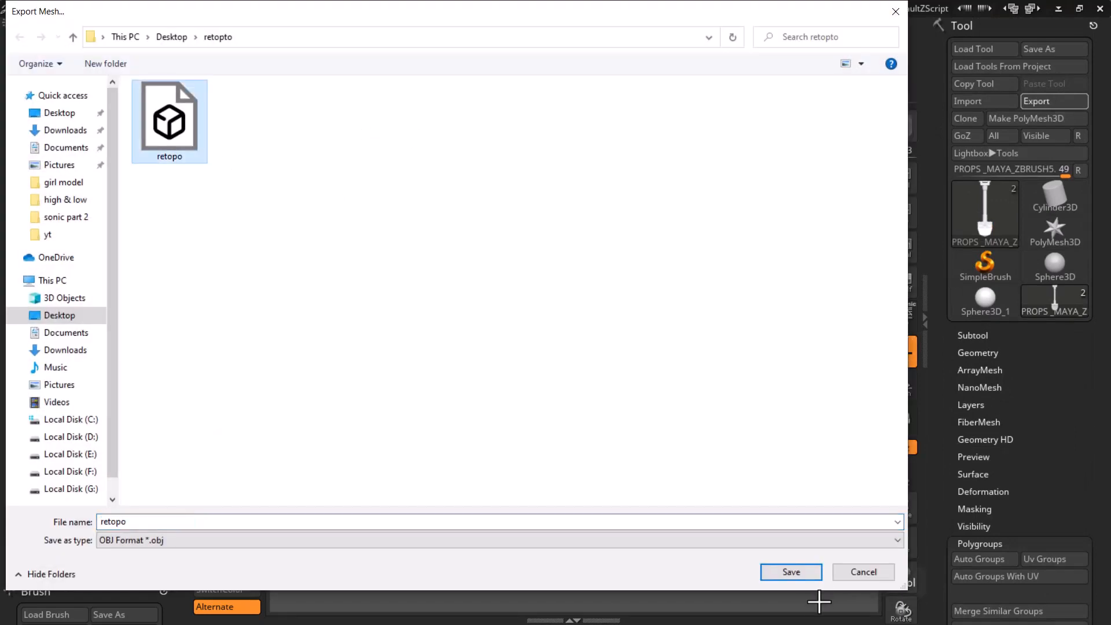
click(790, 572)
click(591, 306)
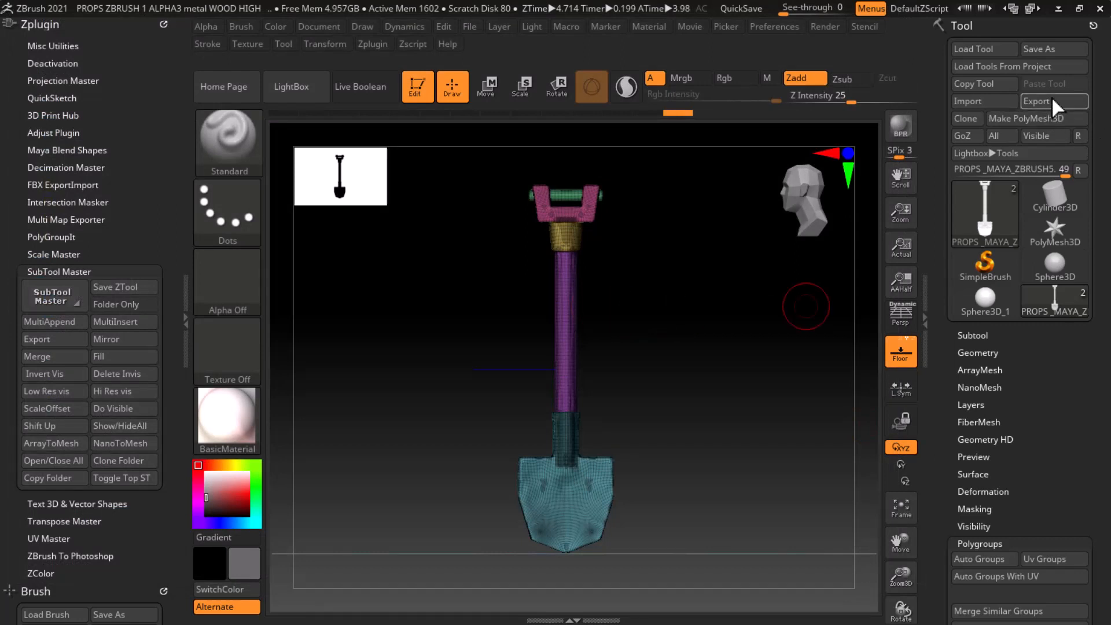
Select the high-poly PROPS _MAYA_ZBRUSH6 subtool in the subtool list and turn on its visibility.
click(974, 335)
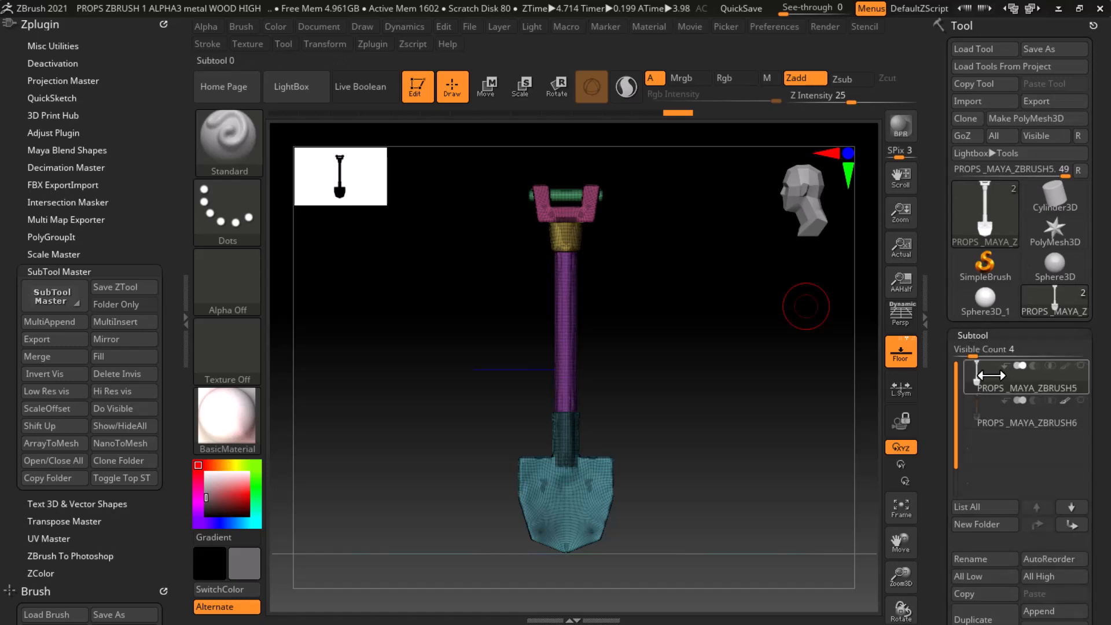
mouse_move(971, 375)
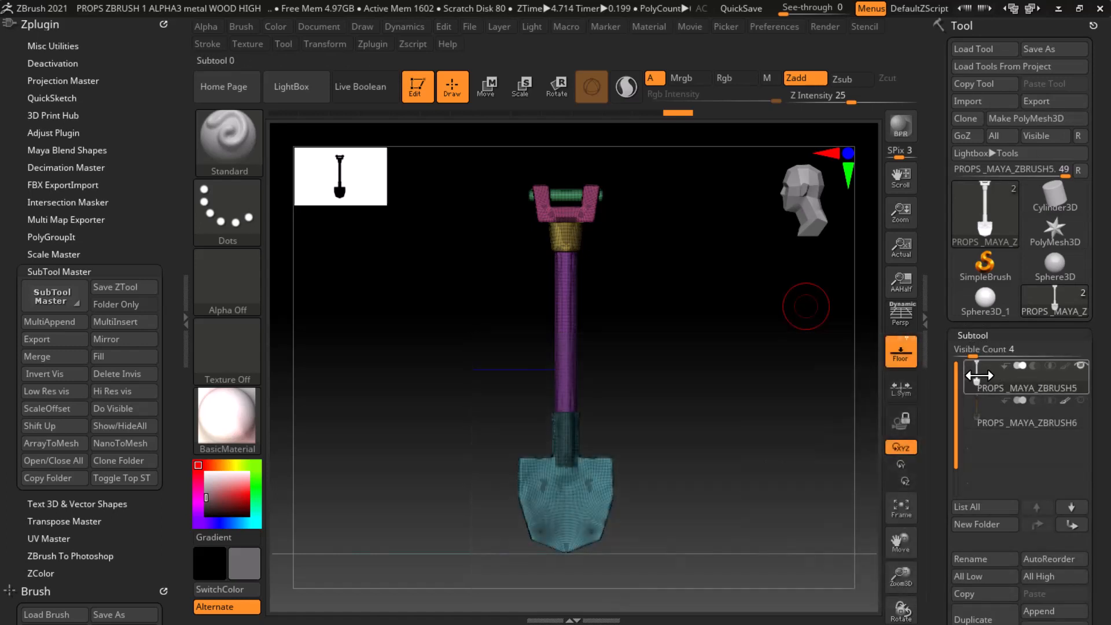
click(1036, 418)
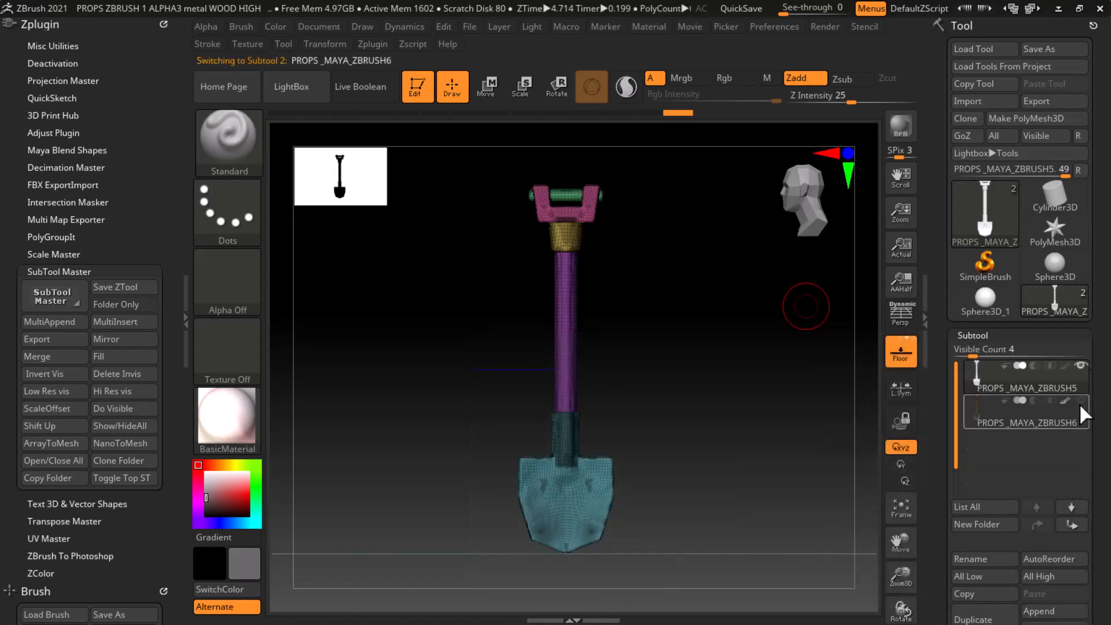
mouse_move(1081, 394)
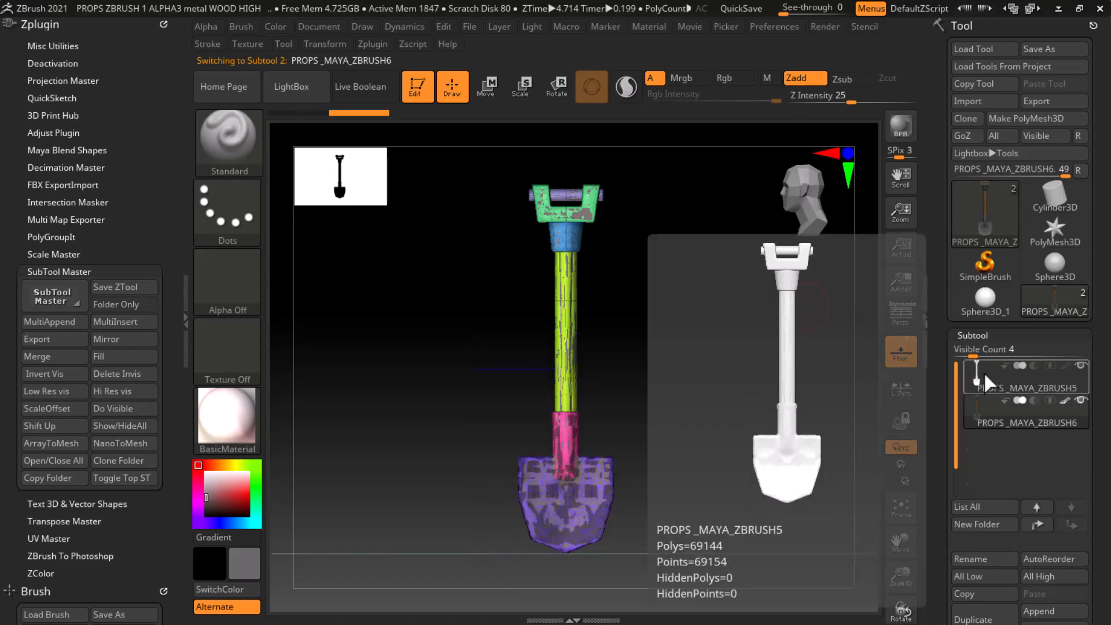
Make the high-poly PROPS _MAYA_ZBRUSH6 subtool the active one and turn off the PolyFrame display.
click(1040, 389)
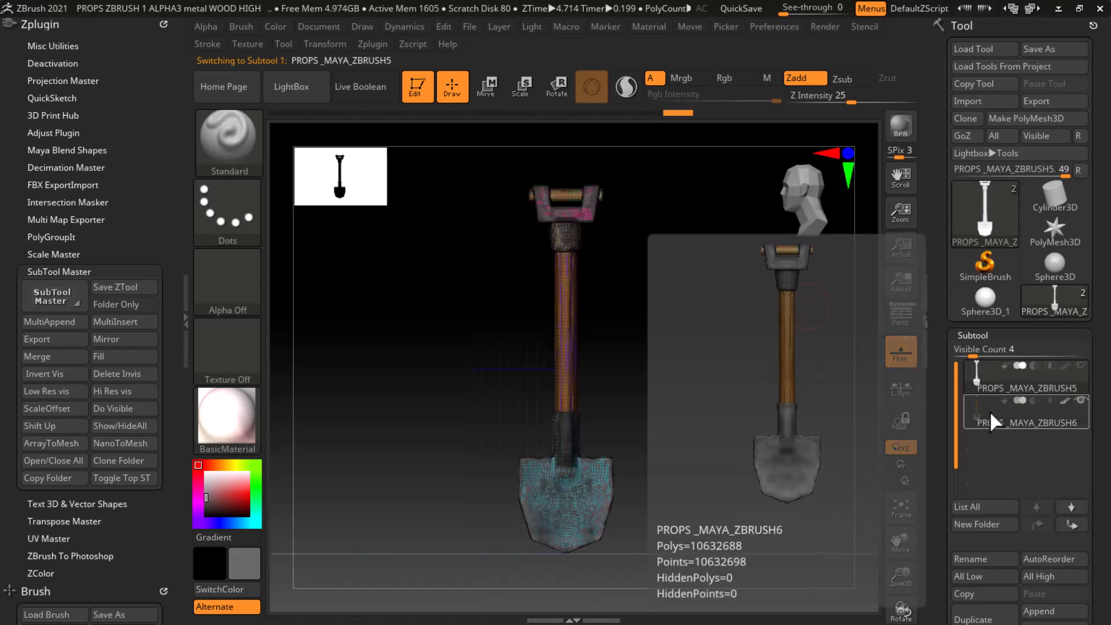
click(978, 409)
mouse_move(989, 423)
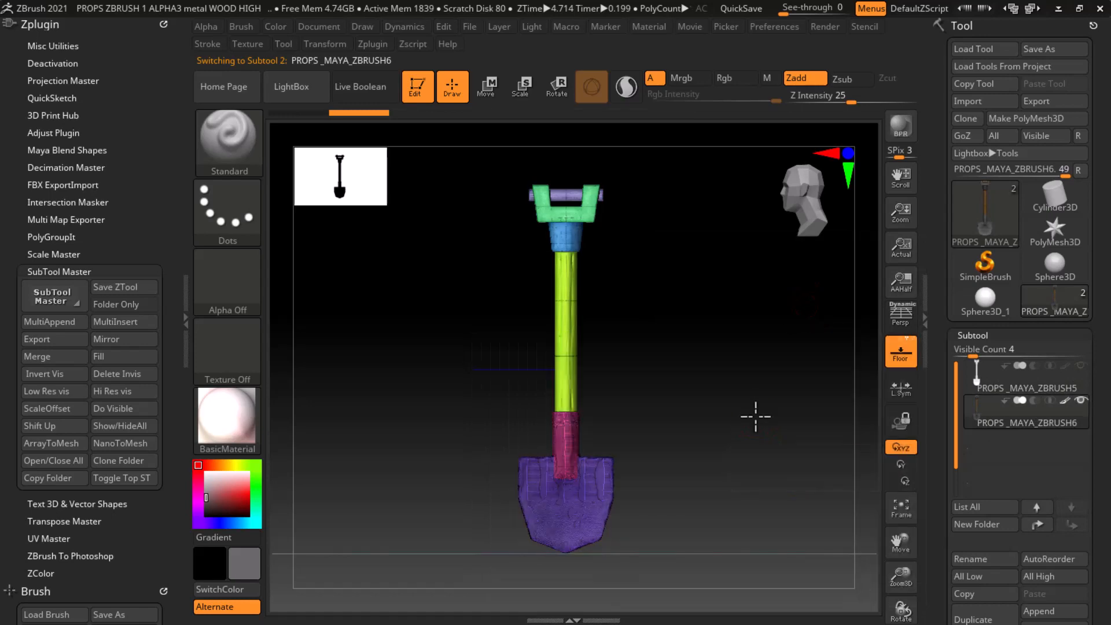
key(shift+f)
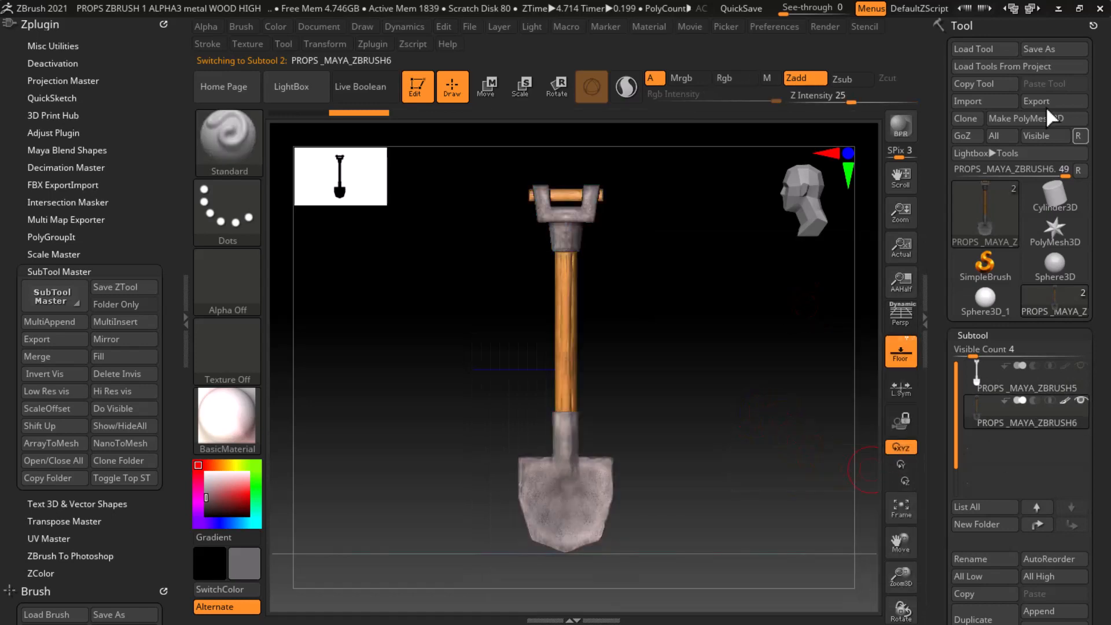
Export the high-poly shovel in OBJ format as "high" into the Desktop's retopto folder.
click(1042, 103)
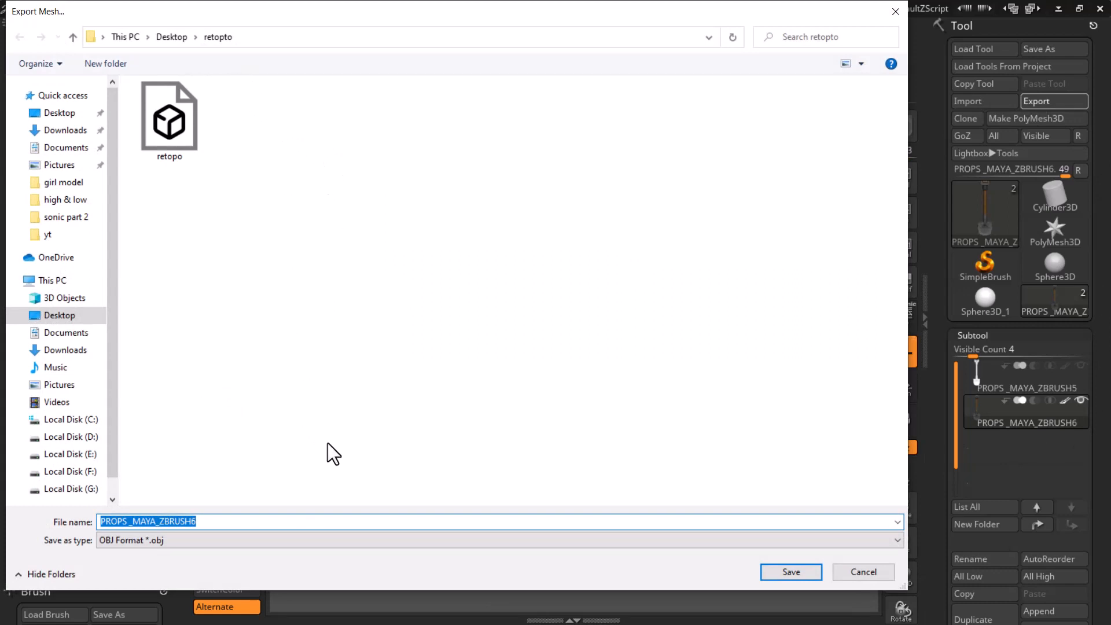
key(BackSpace)
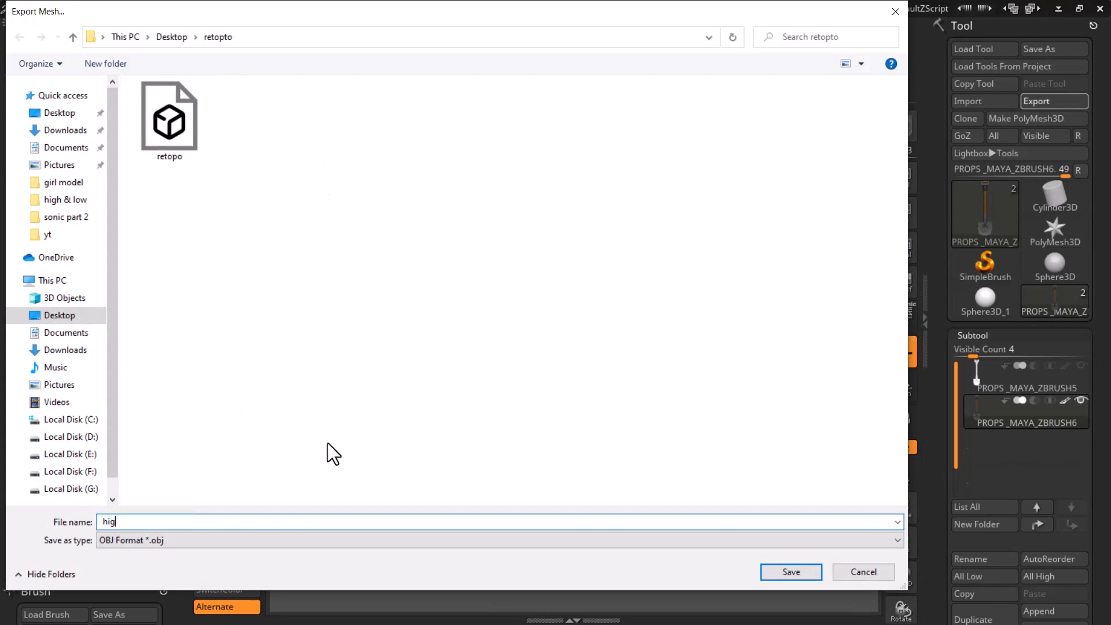
key(Return)
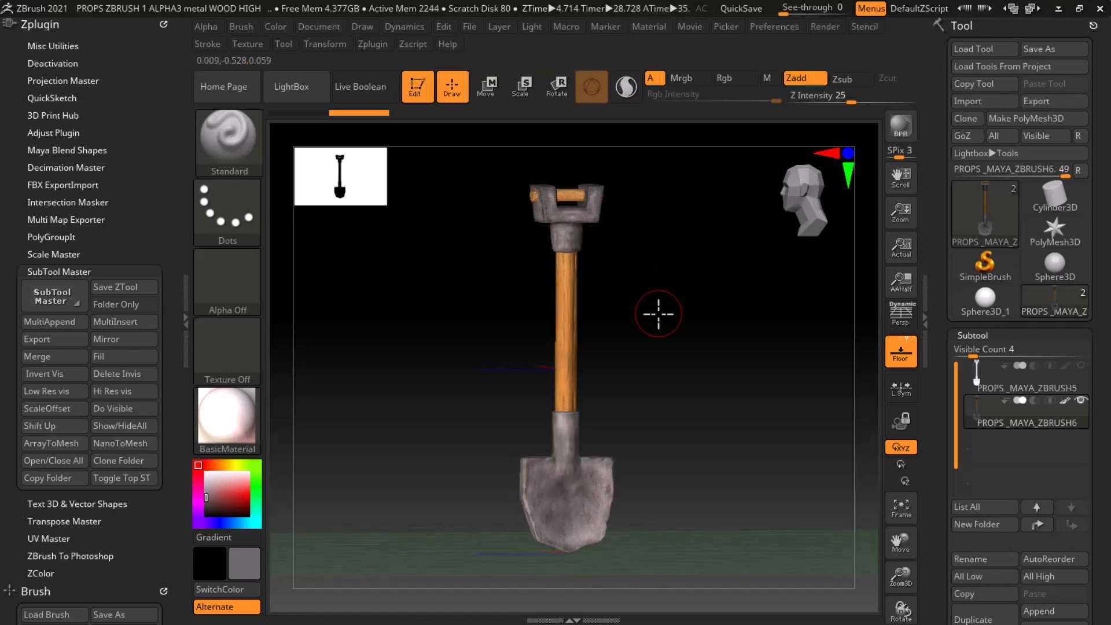
Find and launch Adobe Substance 3D Painter.
key(super)
text(su)
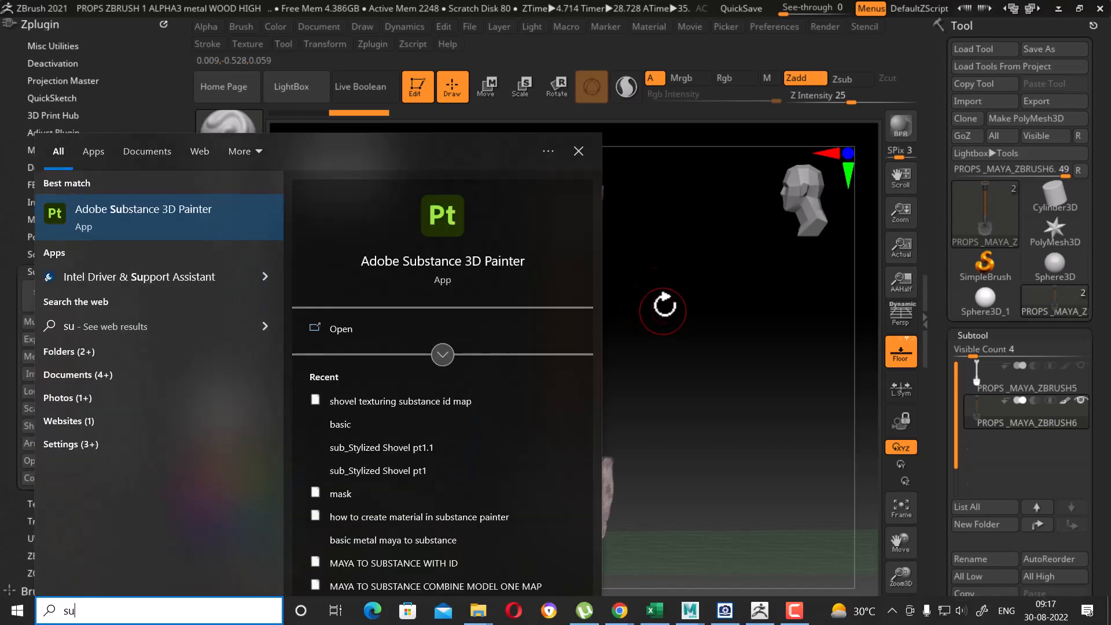
text(b)
click(200, 223)
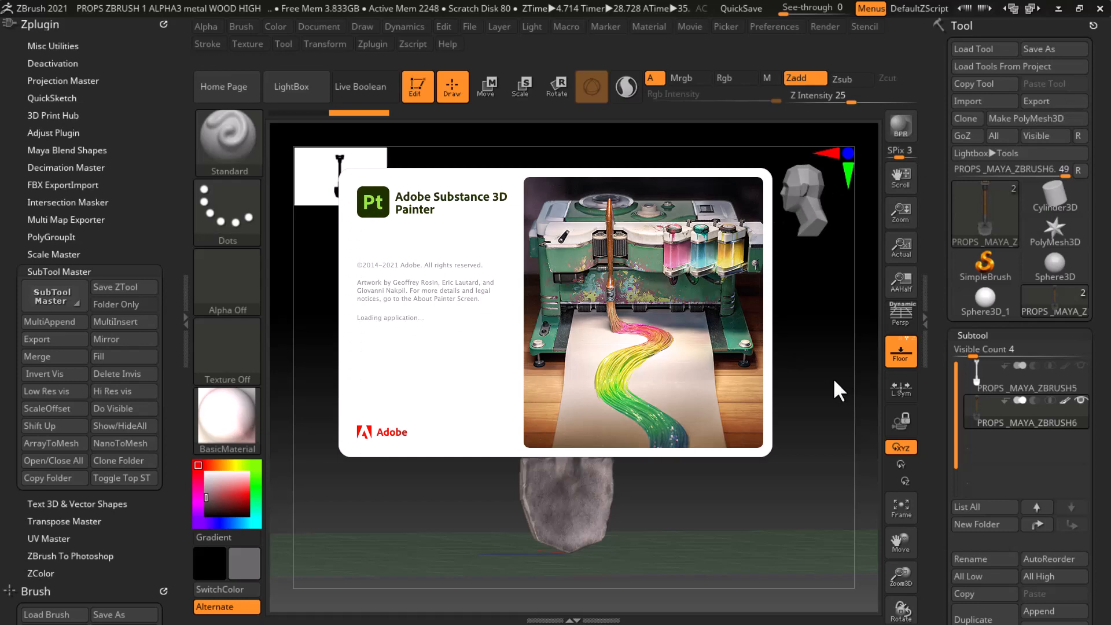
key(alt+Tab)
click(533, 133)
key(alt+Tab)
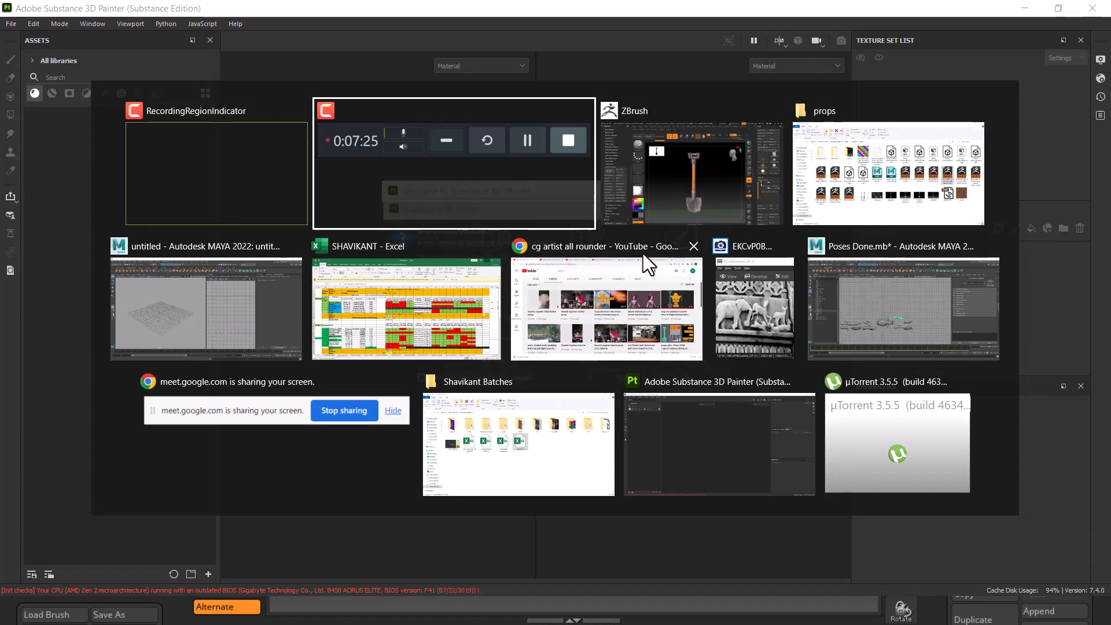
click(684, 191)
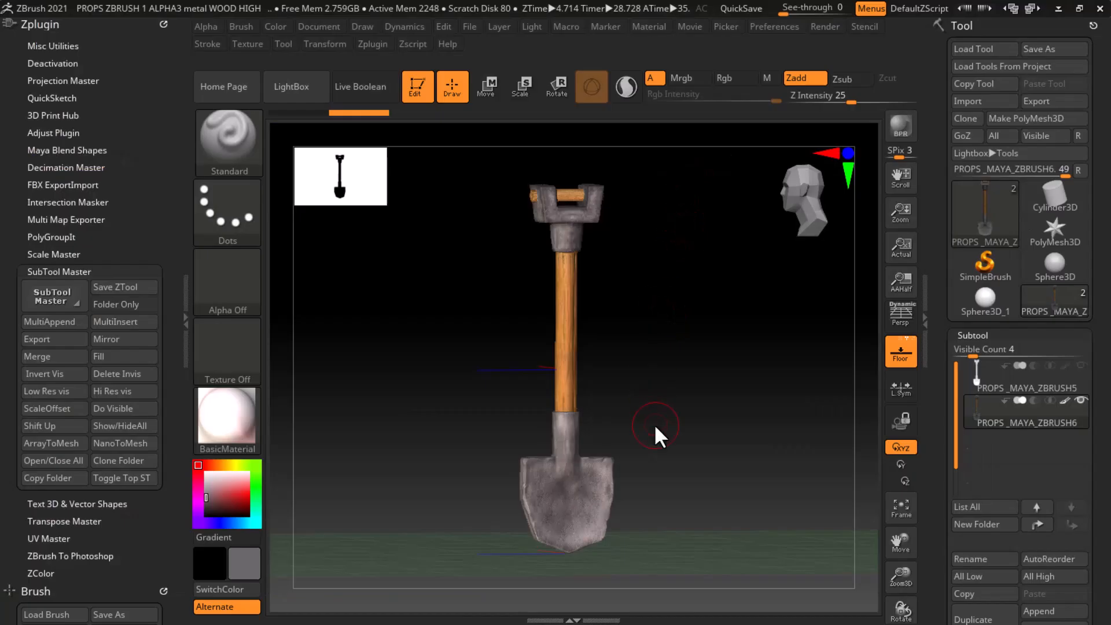
Switch to Substance 3D Painter, decline the new-version download and close the welcome window.
key(alt+Tab)
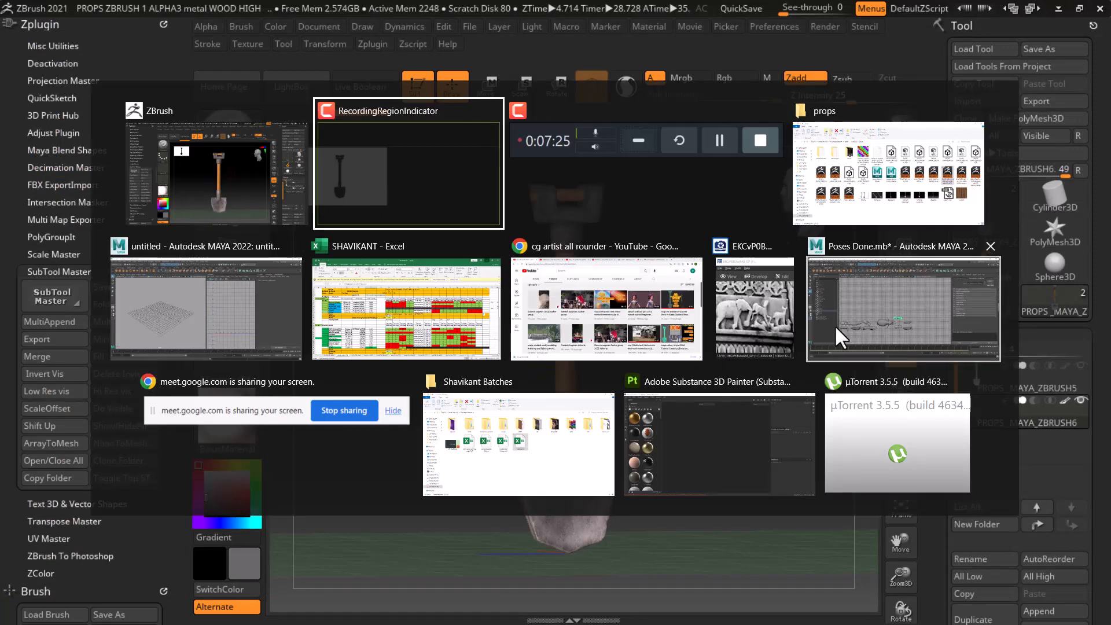
click(741, 429)
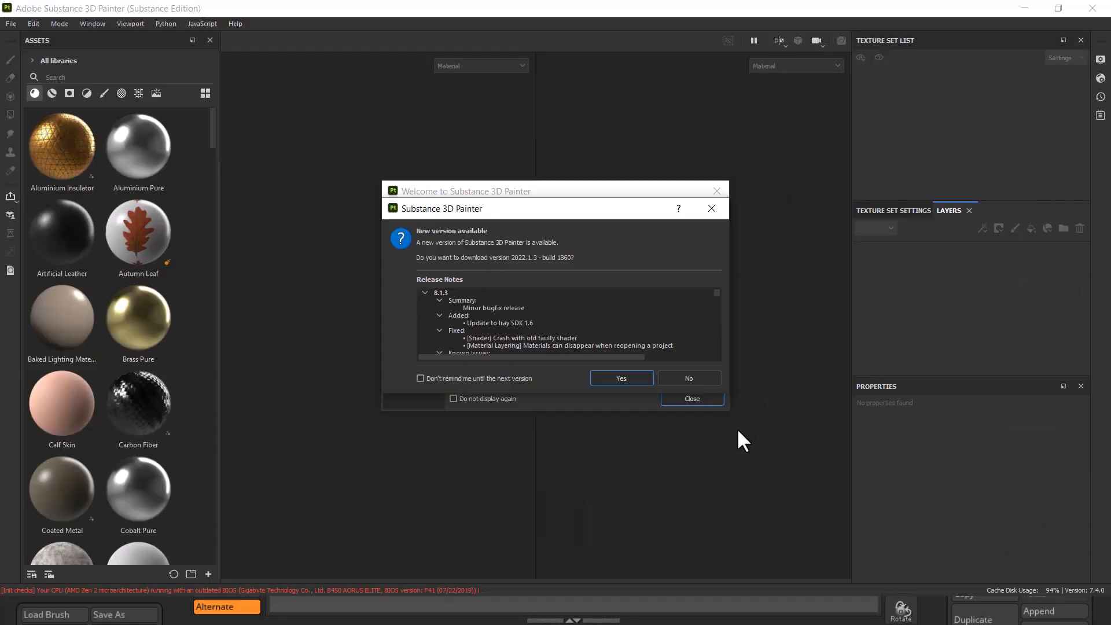
click(708, 382)
click(702, 402)
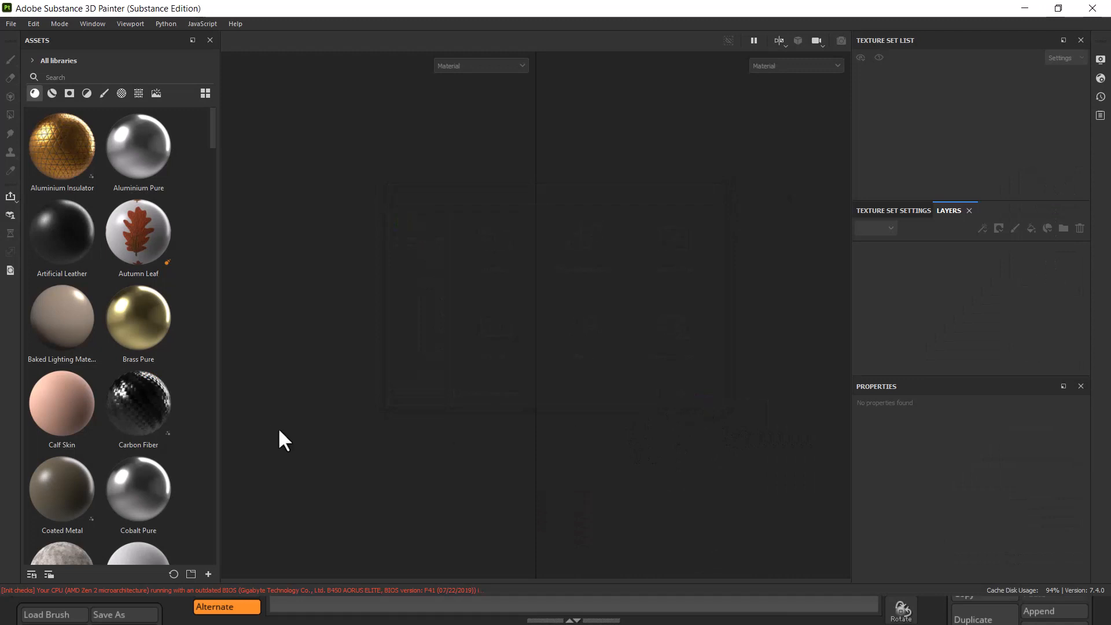
Start a new project with the ASM - PBR Metallic Roughness template and load the retopo mesh from the Desktop's retopto folder.
click(9, 23)
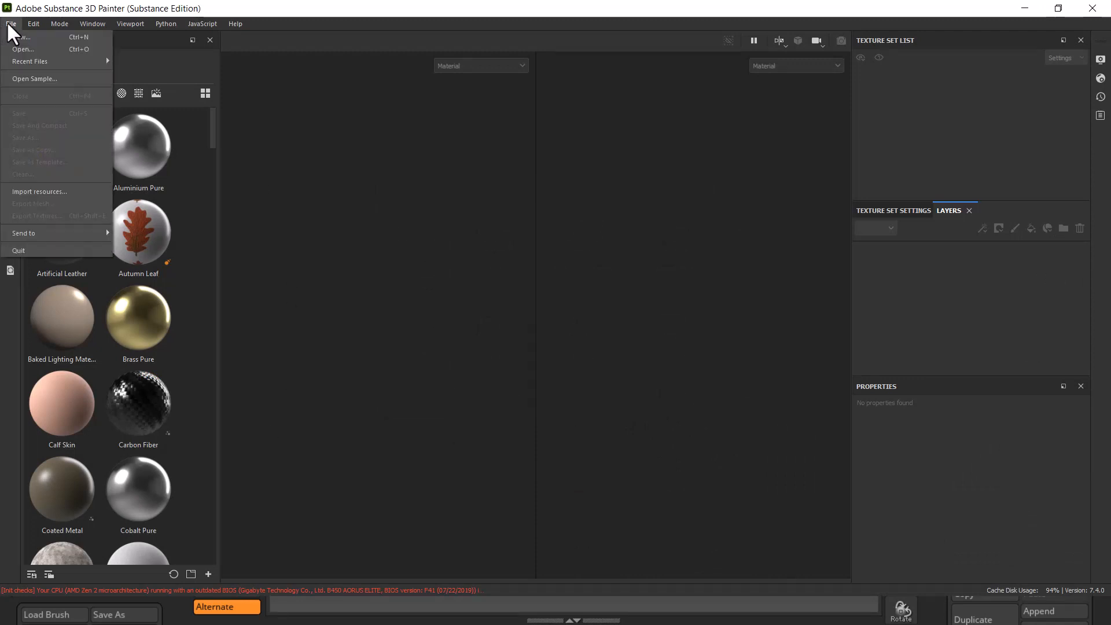
click(36, 39)
click(581, 157)
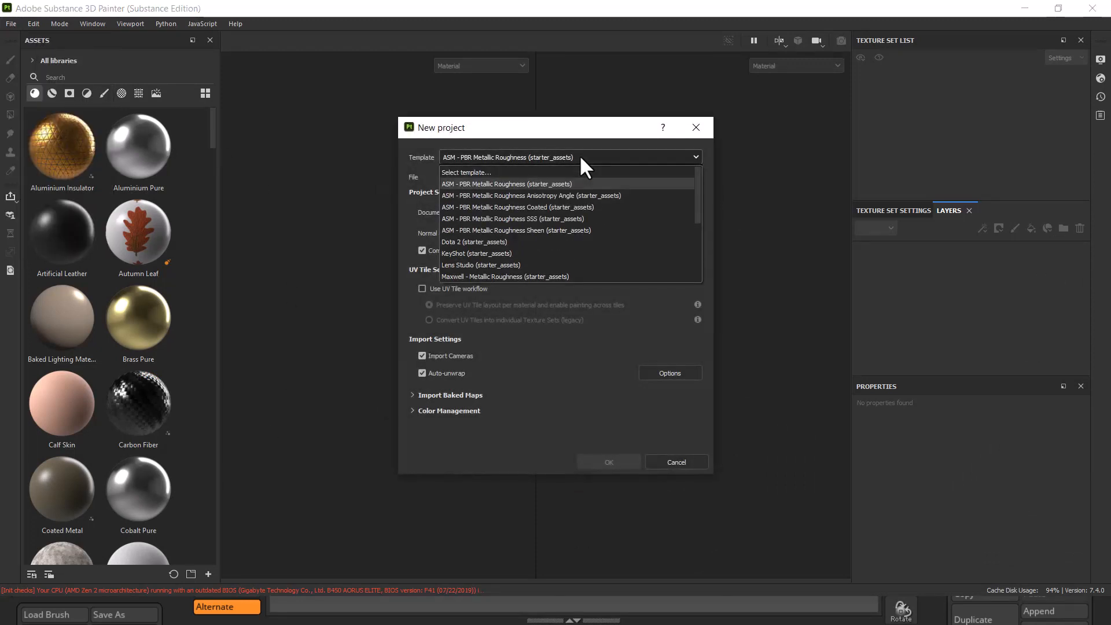
click(579, 155)
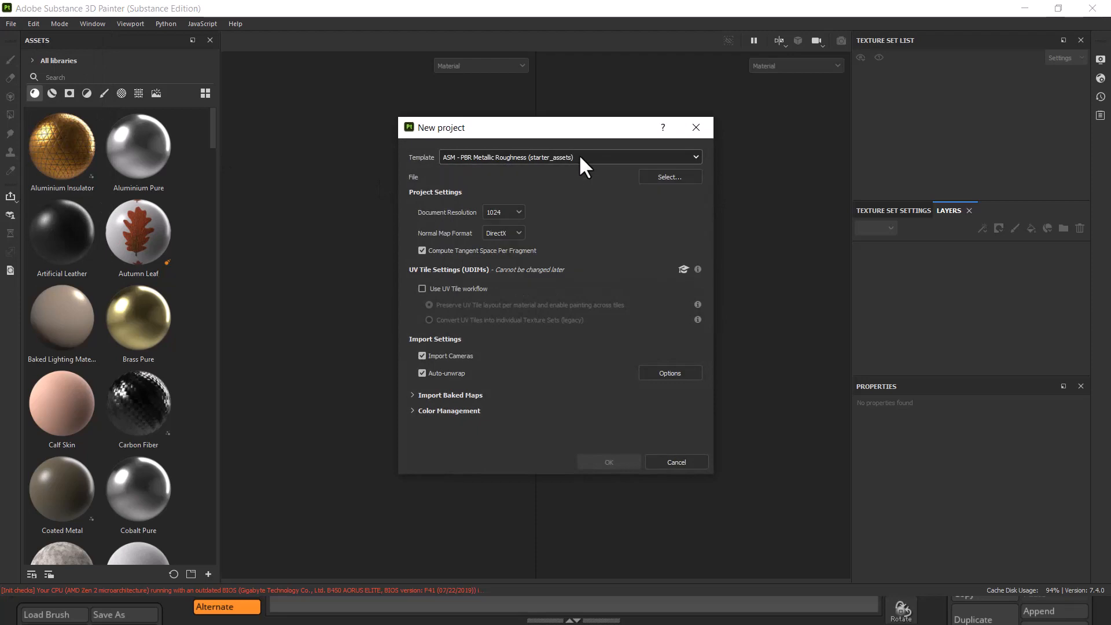
click(674, 177)
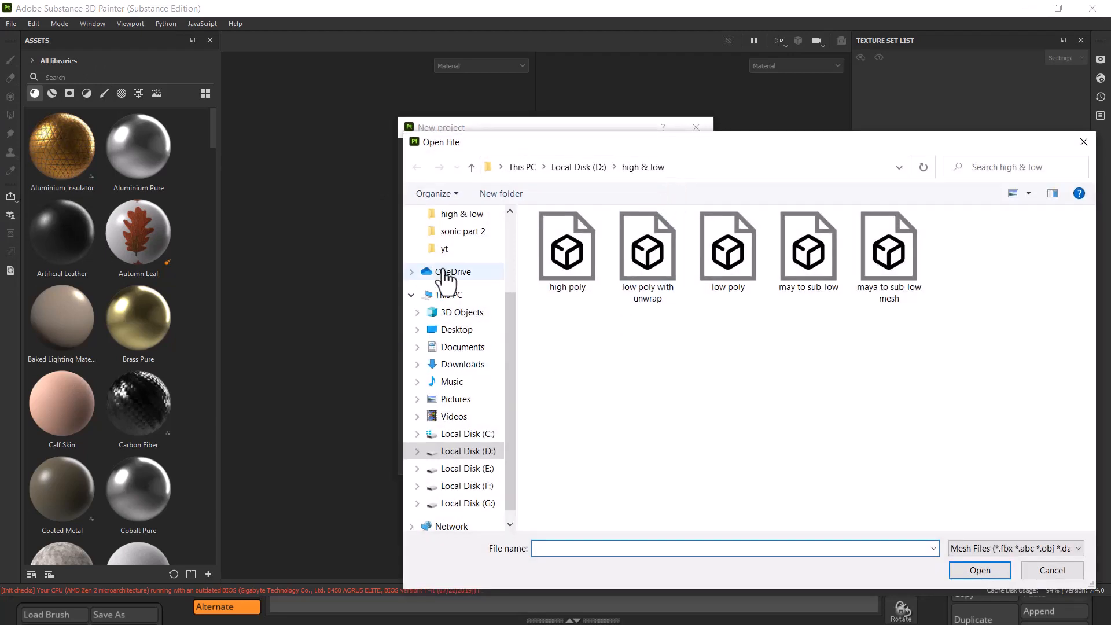
scroll(452, 263, up, 1)
click(457, 244)
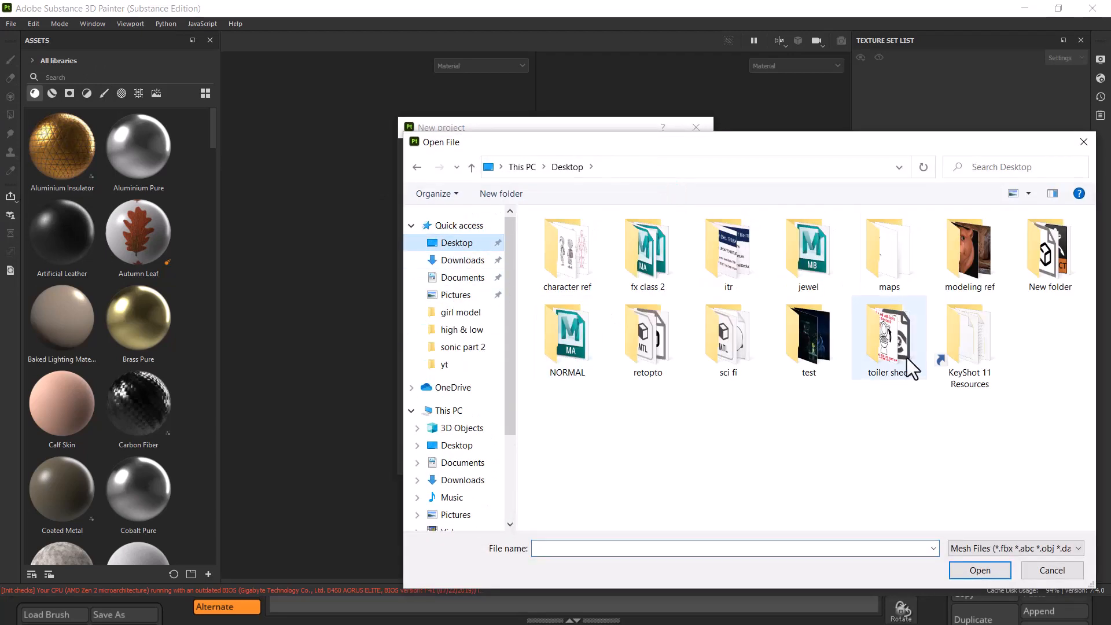
double_click(659, 364)
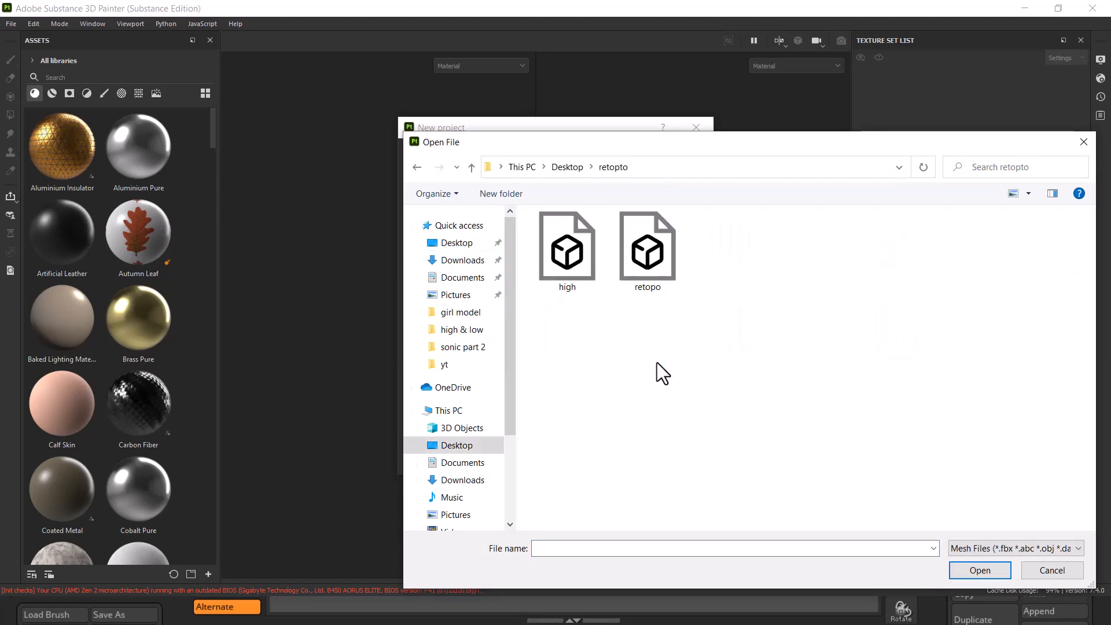
click(649, 258)
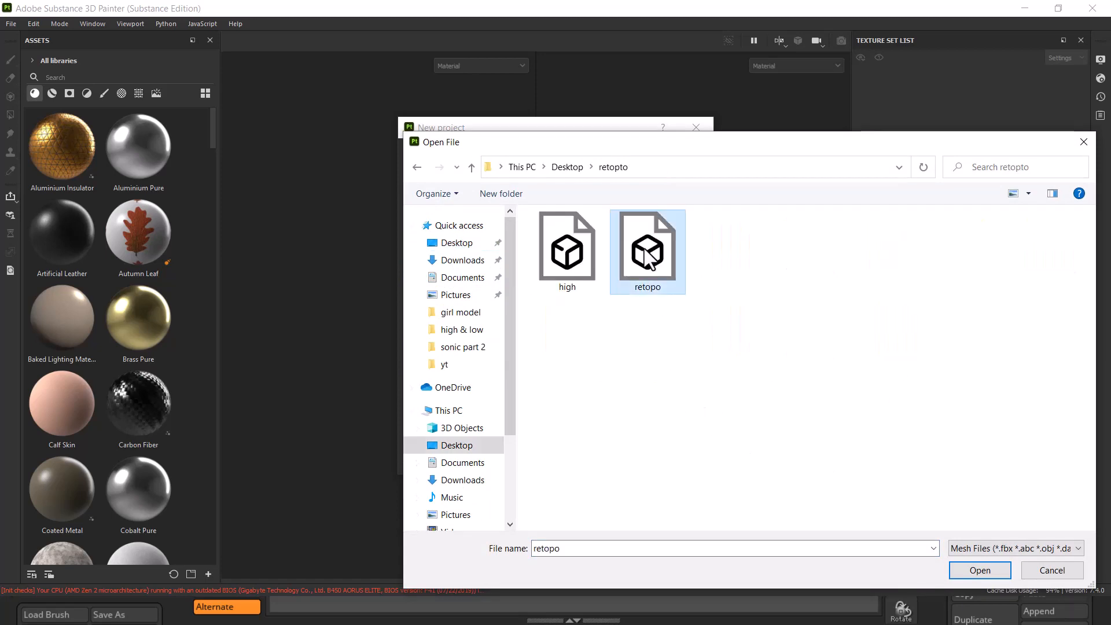
click(980, 570)
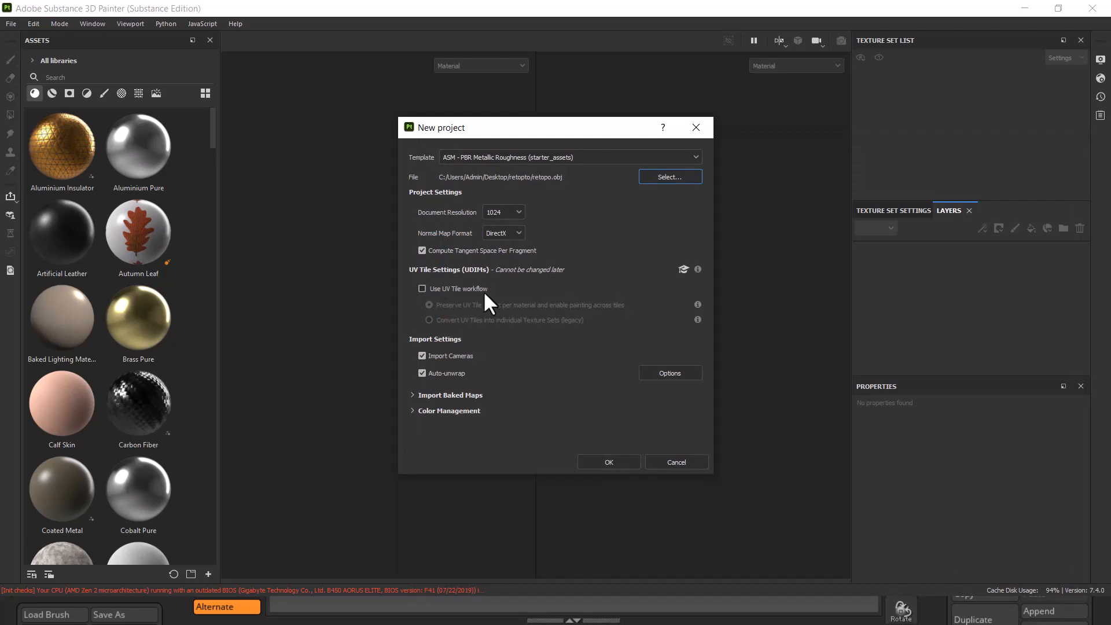
Set the document resolution to 2048 and create the project.
click(519, 212)
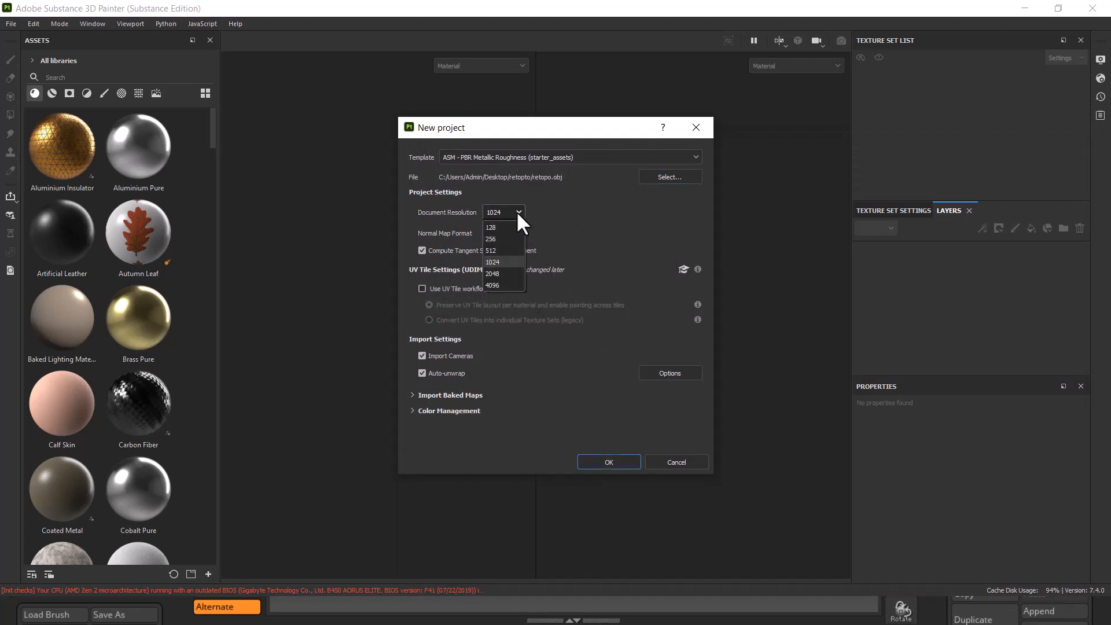
click(495, 273)
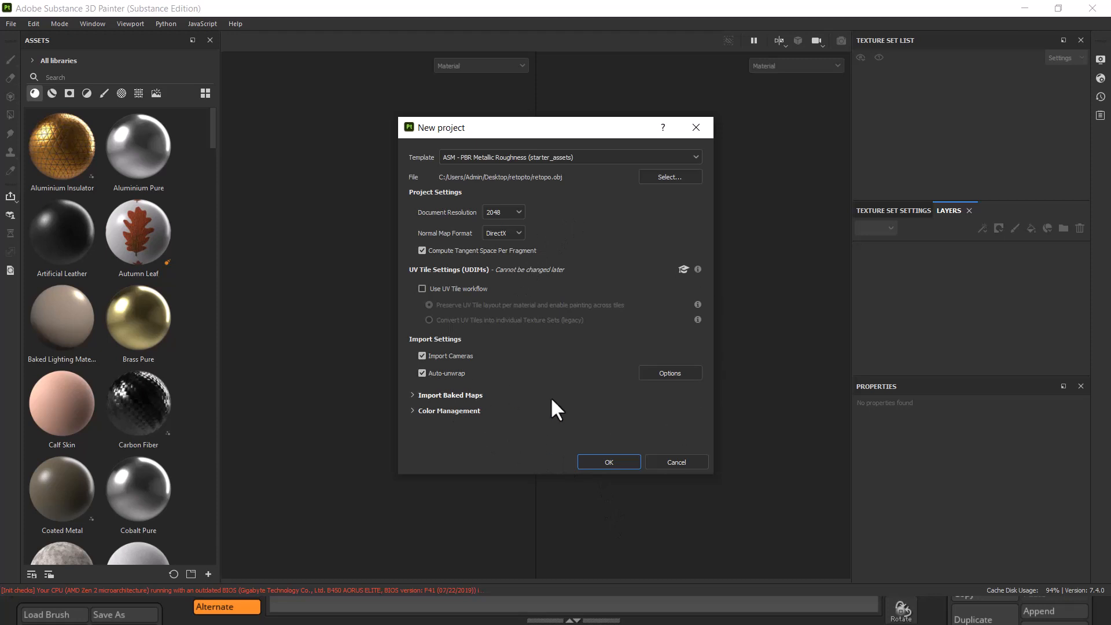
click(610, 461)
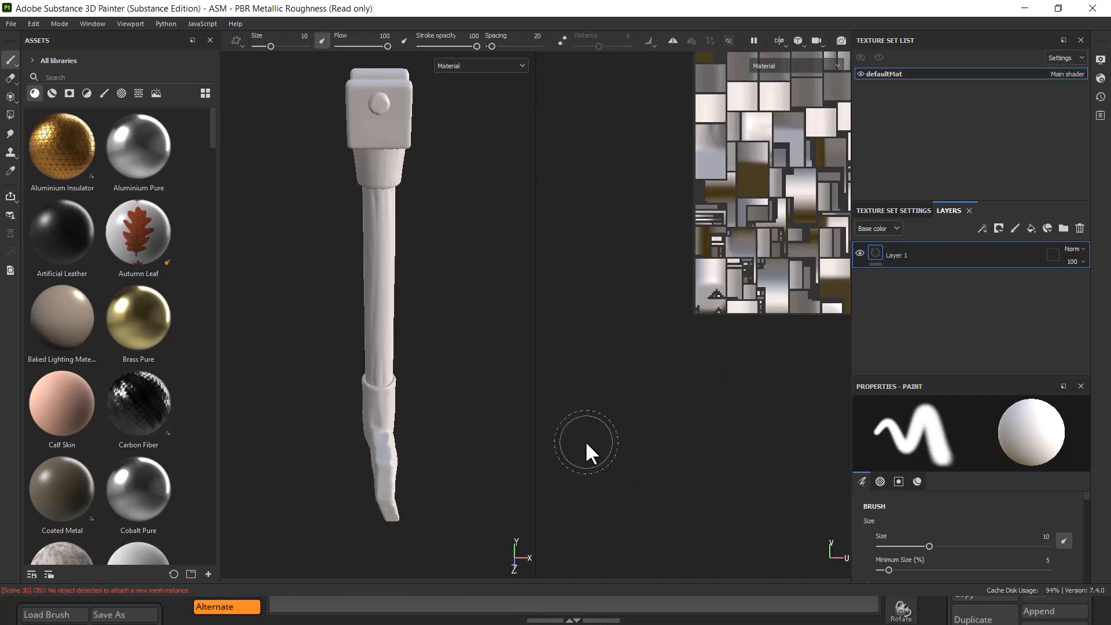
Inspect the imported low-poly shovel from the front and look over its UV layout beside it.
alt+drag(489, 320, 455, 298)
alt+right_drag(455, 298, 478, 319)
alt+drag(479, 318, 509, 338)
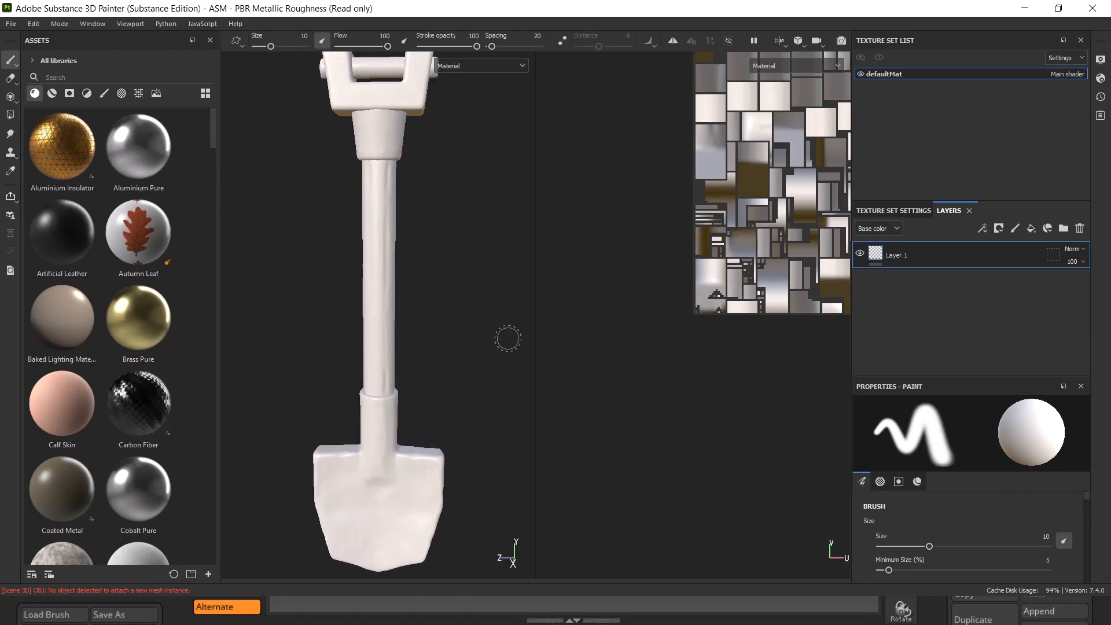
alt+right_drag(508, 337, 483, 310)
alt+right_drag(704, 426, 662, 372)
alt+middle_drag(662, 373, 670, 484)
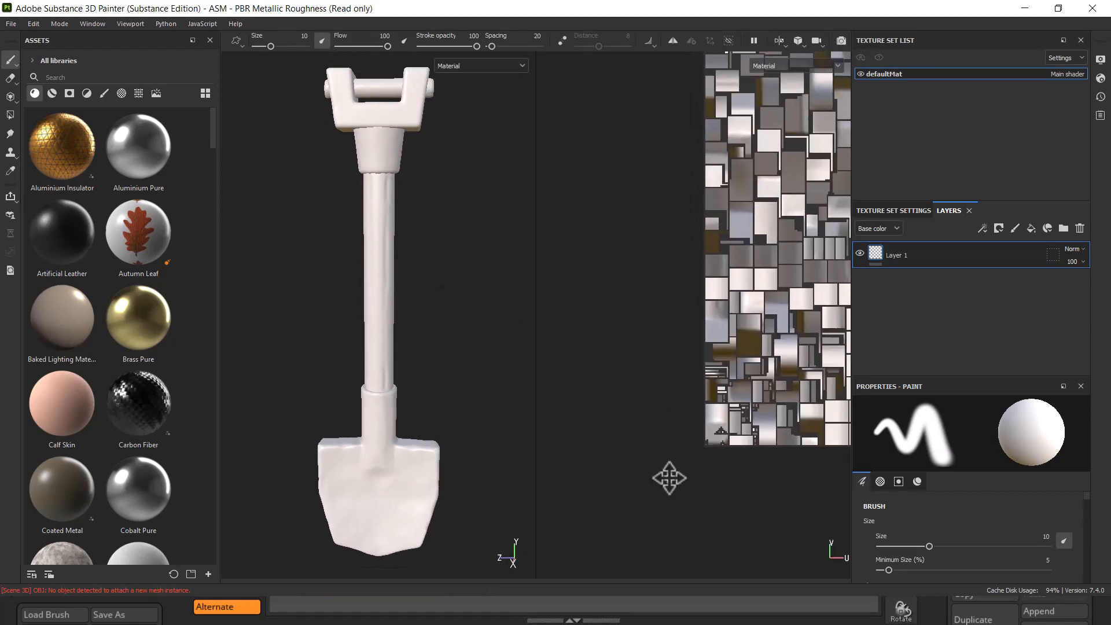
alt+middle_drag(617, 441, 619, 479)
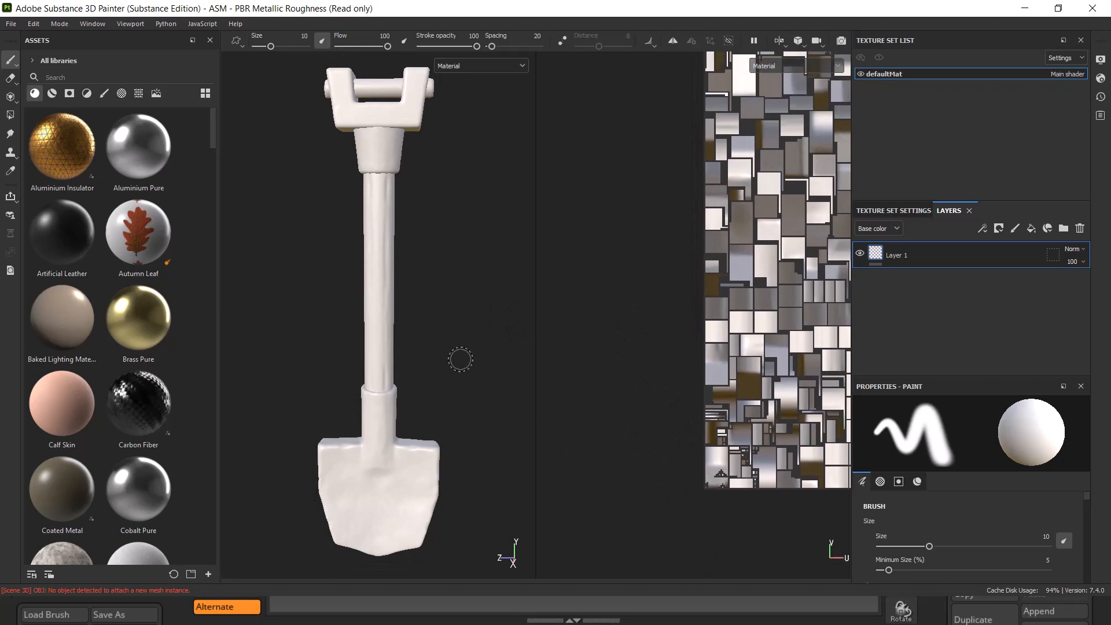
alt+middle_drag(461, 359, 467, 389)
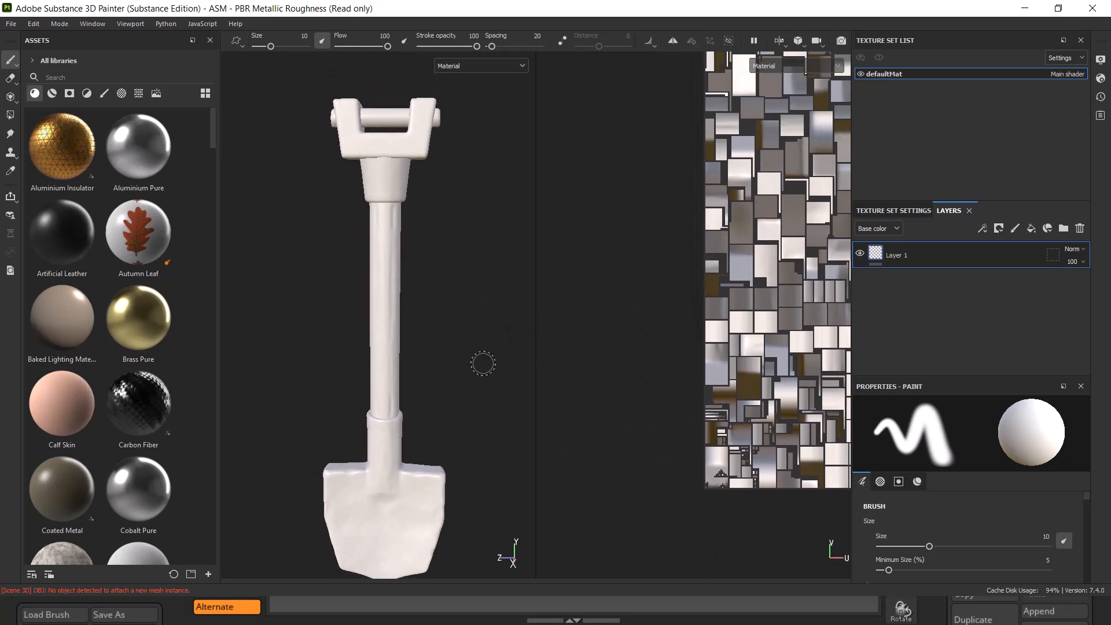
Check the shovel in the 3D-only view and the full UV layout in the 2D-only view, ending in the split 3D/2D view.
key(F2)
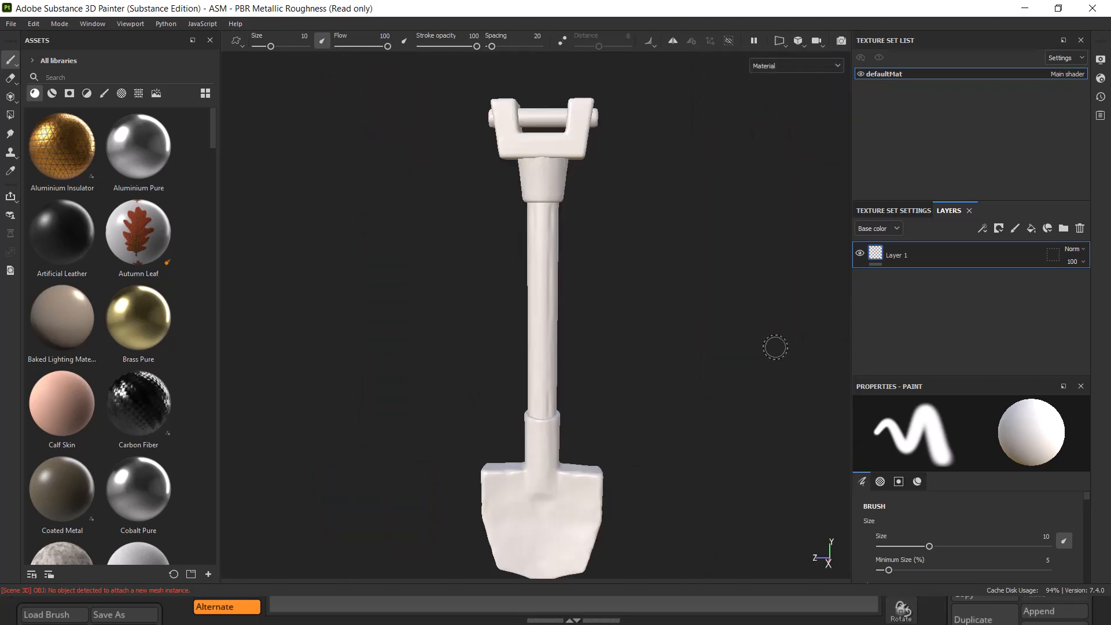
key(F1)
alt+right_drag(651, 426, 665, 237)
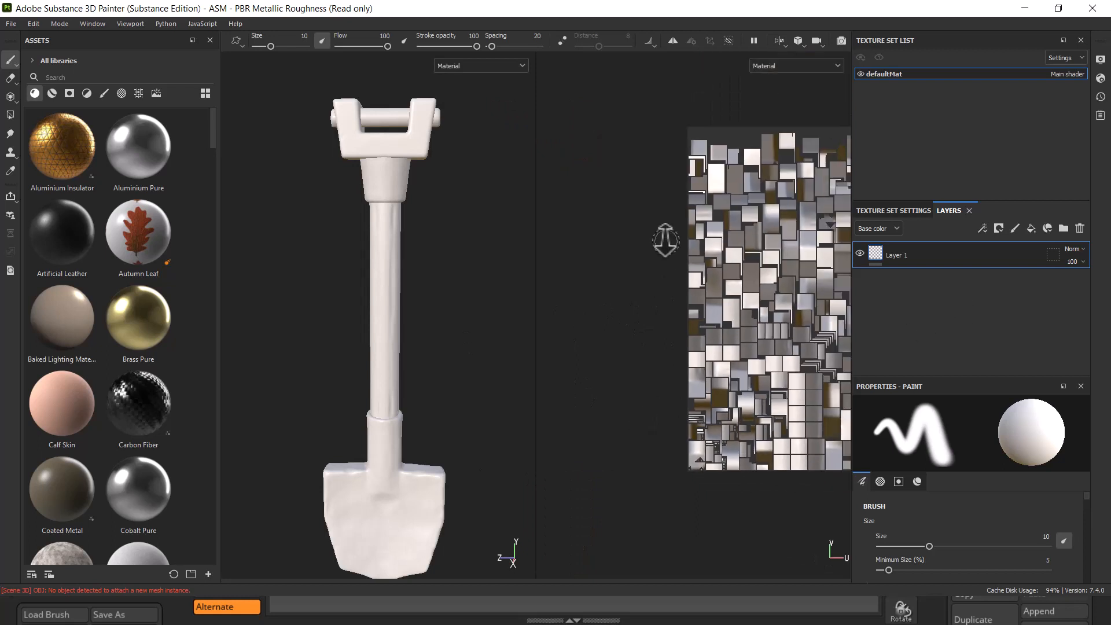
alt+right_drag(776, 399, 731, 313)
alt+middle_drag(721, 344, 661, 357)
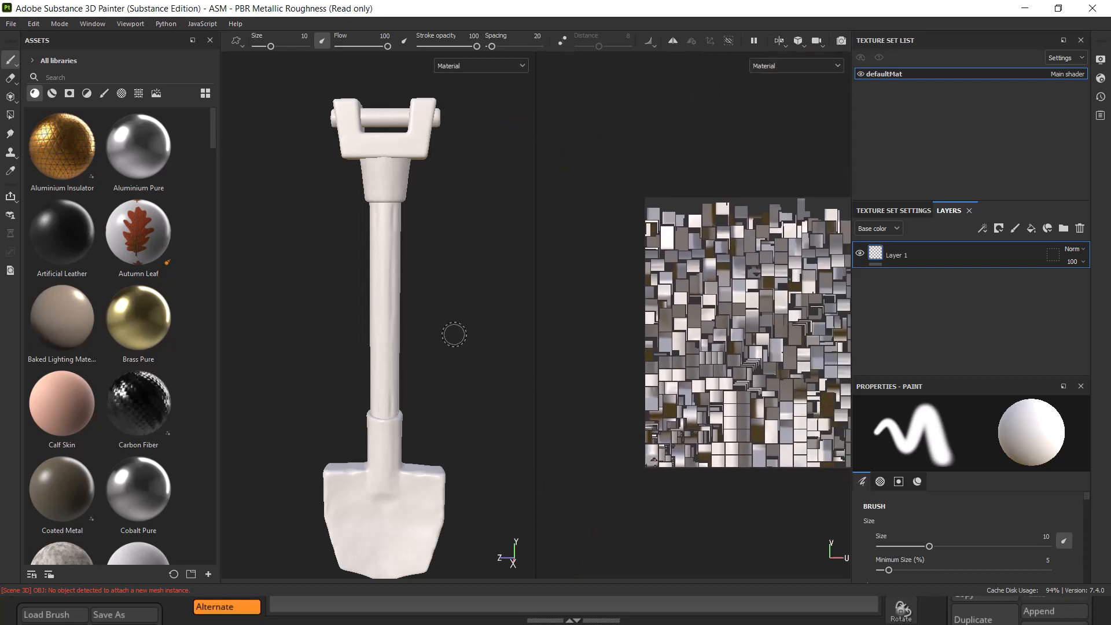
key(F3)
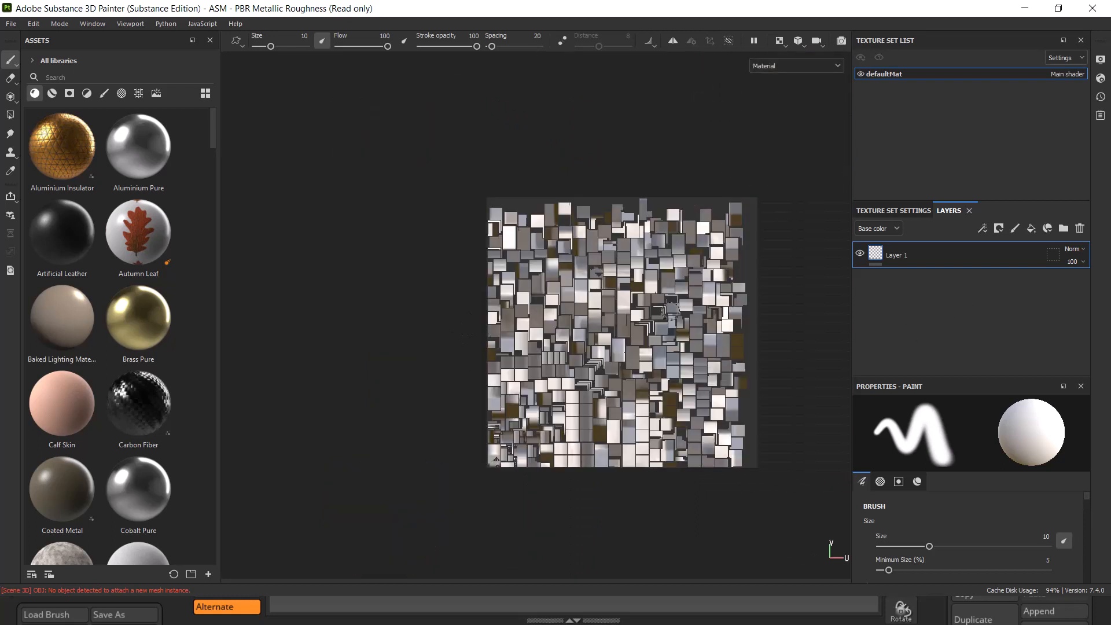
key(F1)
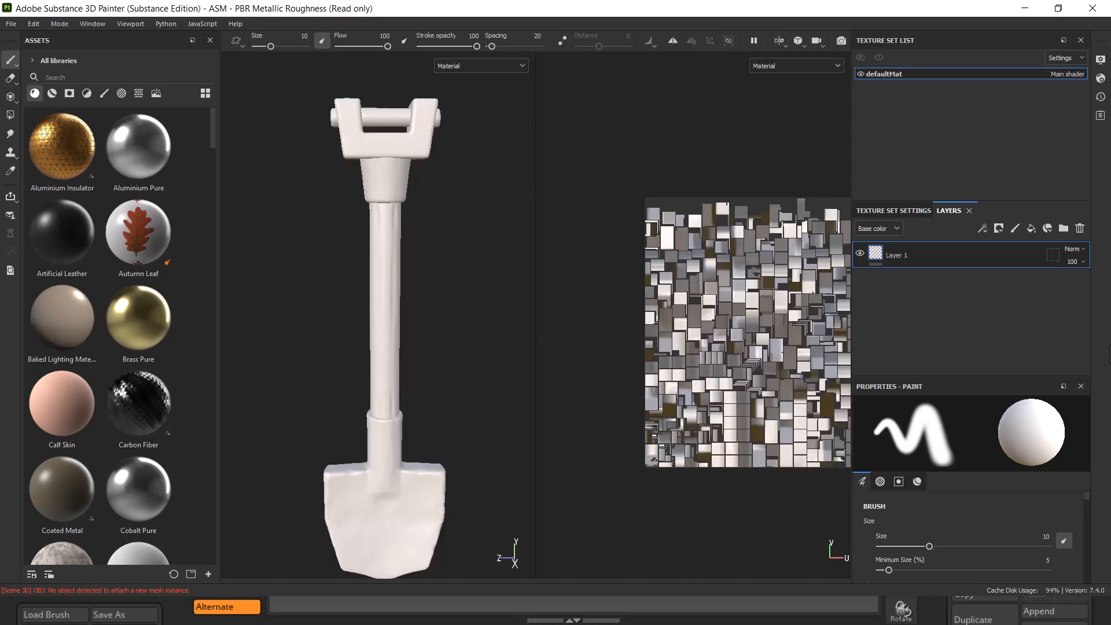
Open the mesh map baking options for the defaultMat texture set and set the output size to 2048.
click(891, 211)
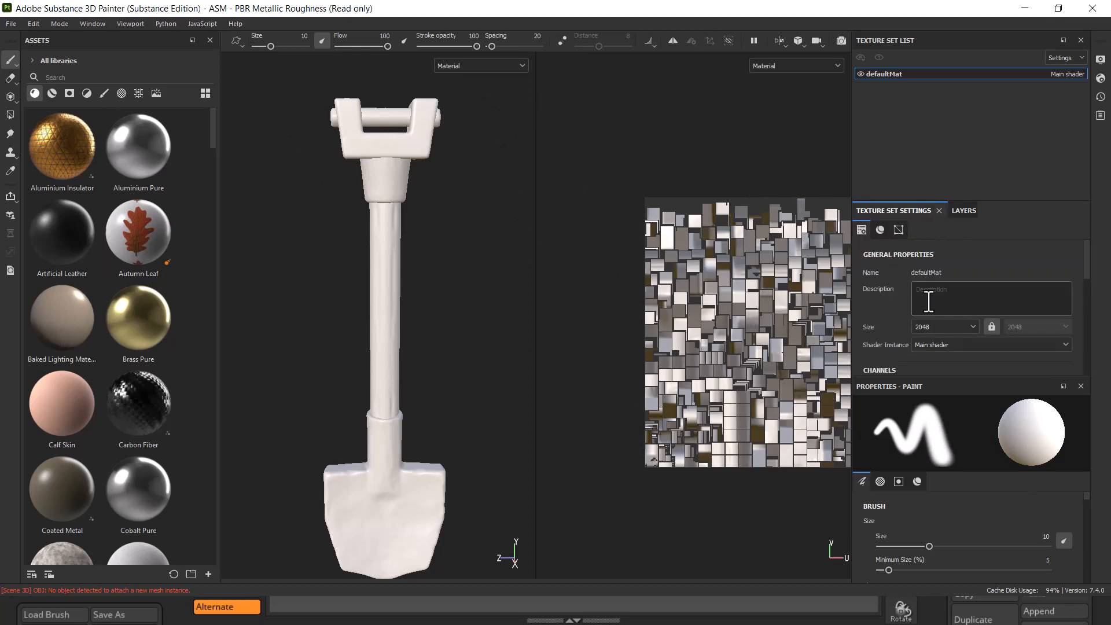
scroll(1005, 260, down, 2)
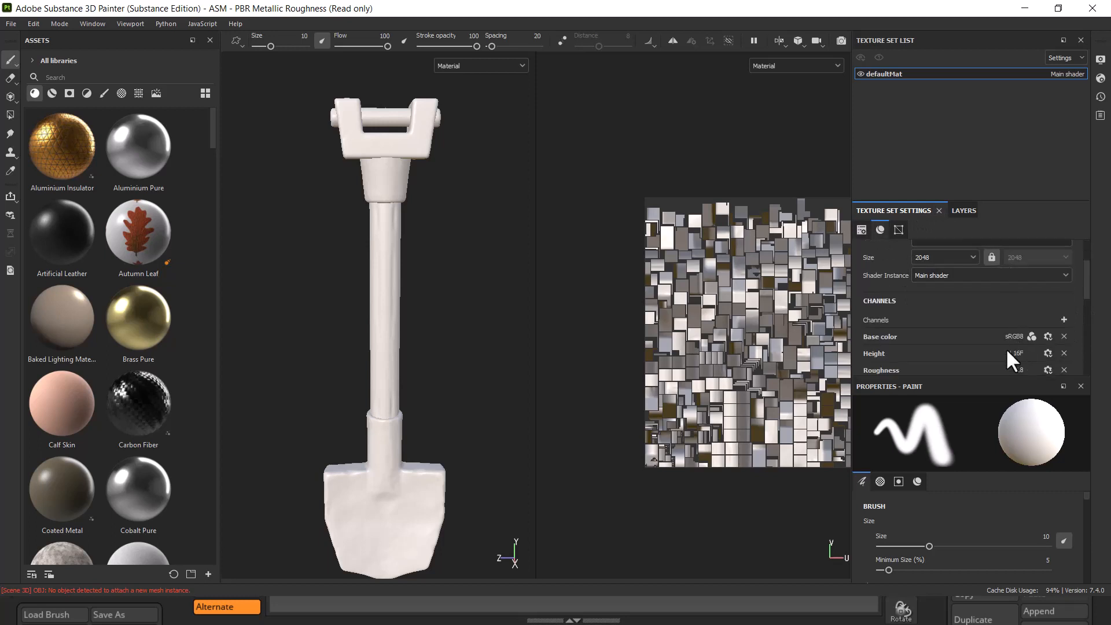
scroll(945, 340, up, 2)
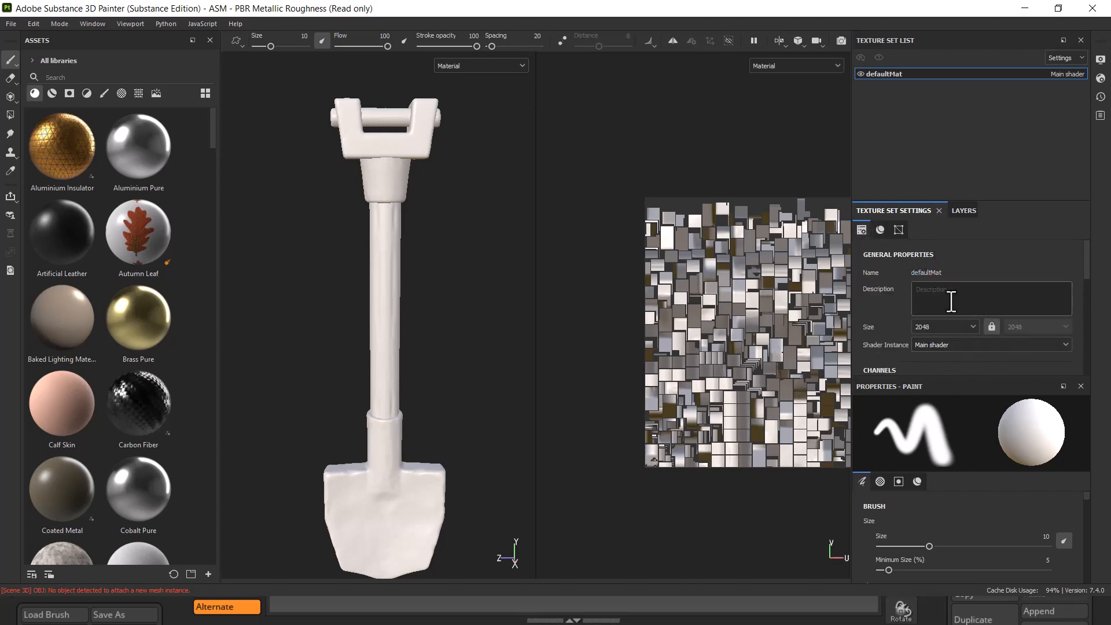
click(965, 210)
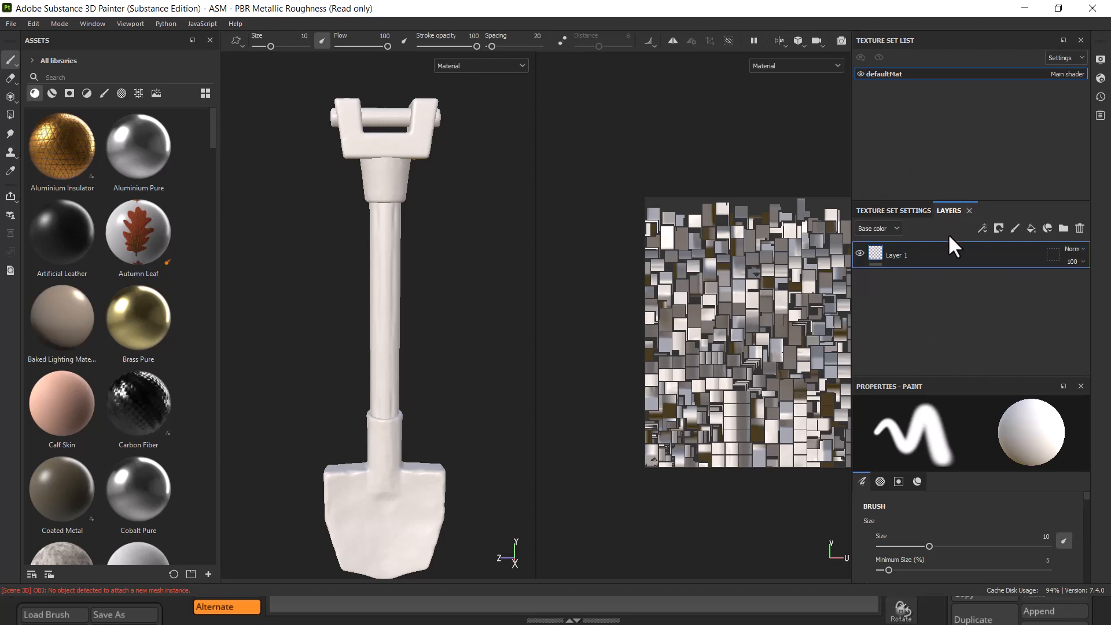
click(894, 211)
scroll(910, 338, down, 2)
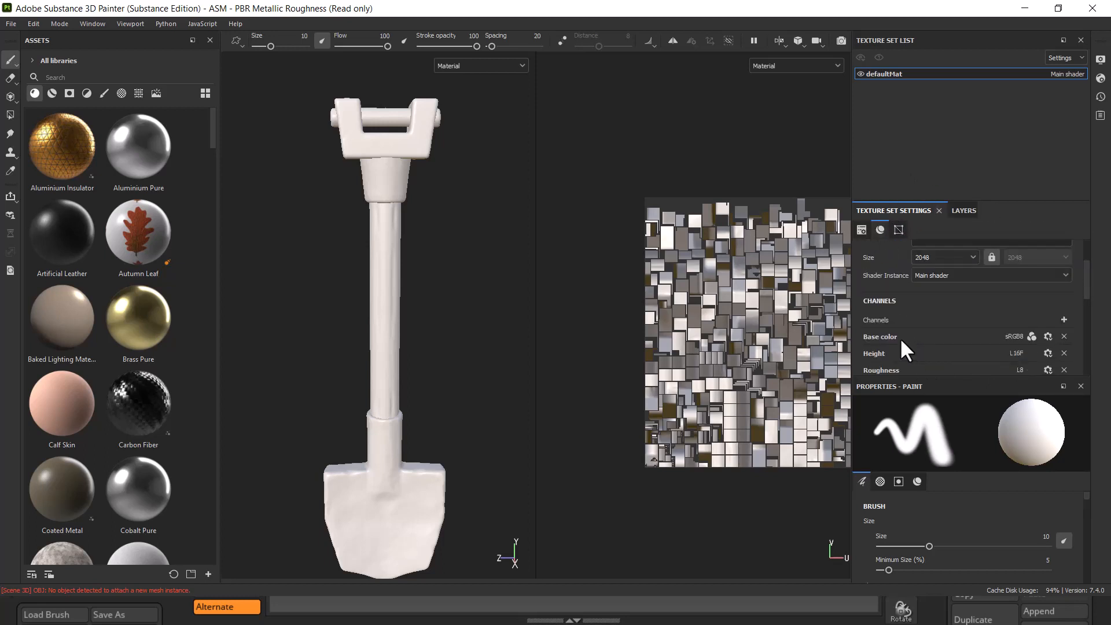
scroll(903, 342, down, 5)
scroll(908, 356, down, 2)
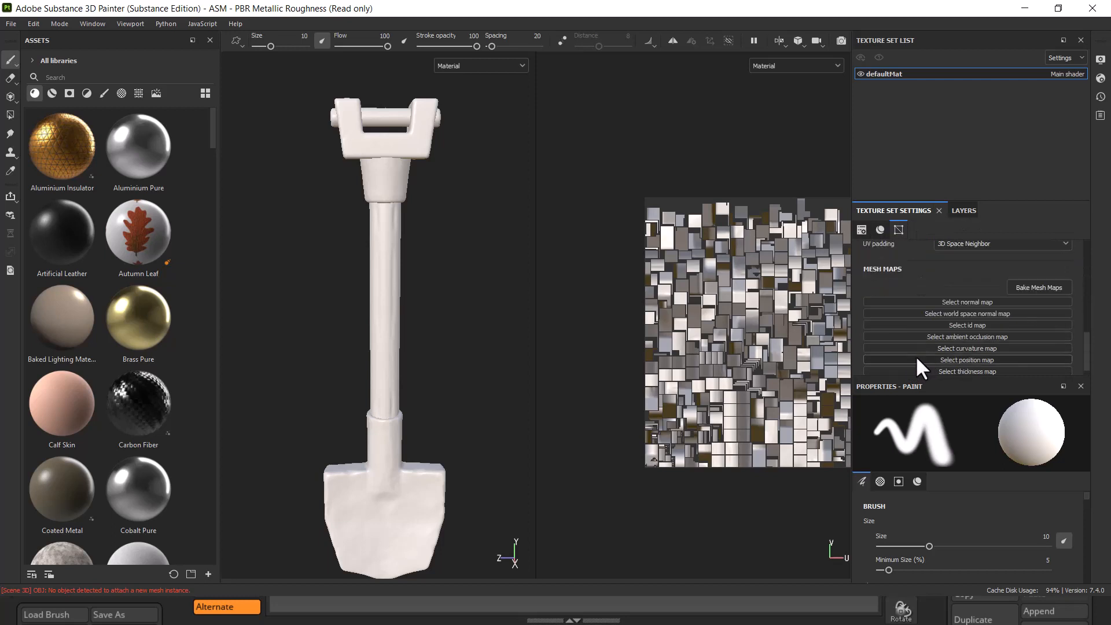
click(1035, 286)
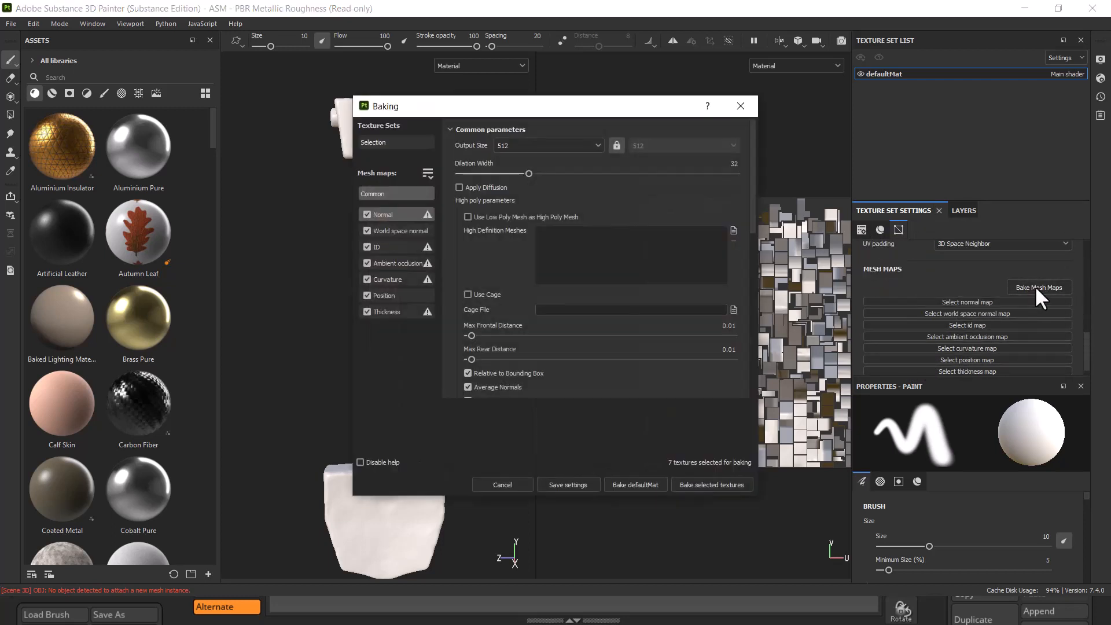
click(583, 146)
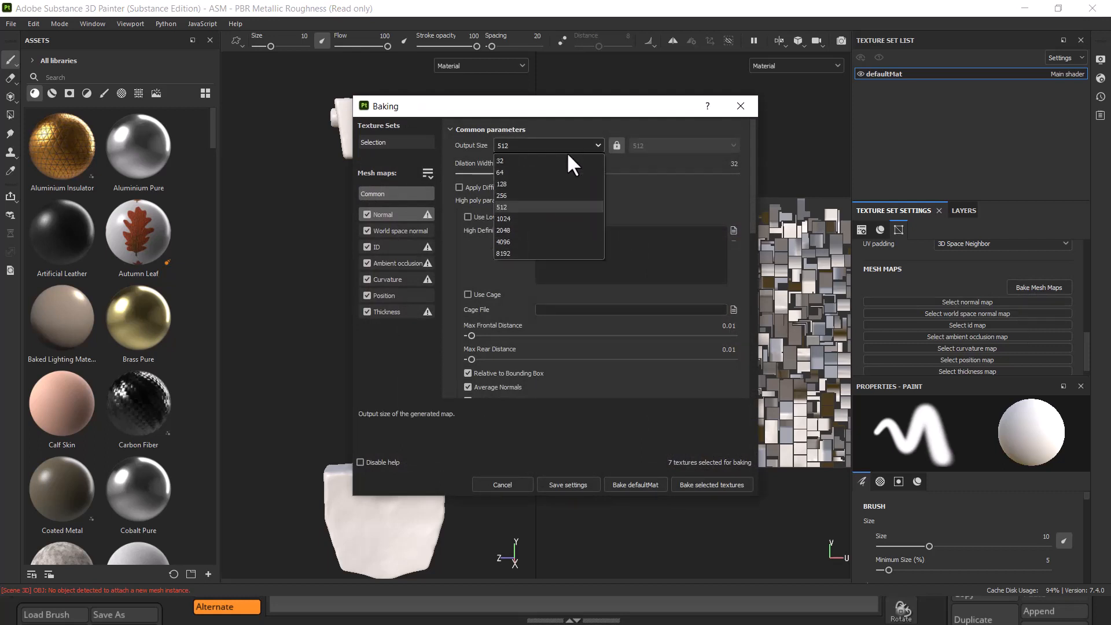
click(520, 230)
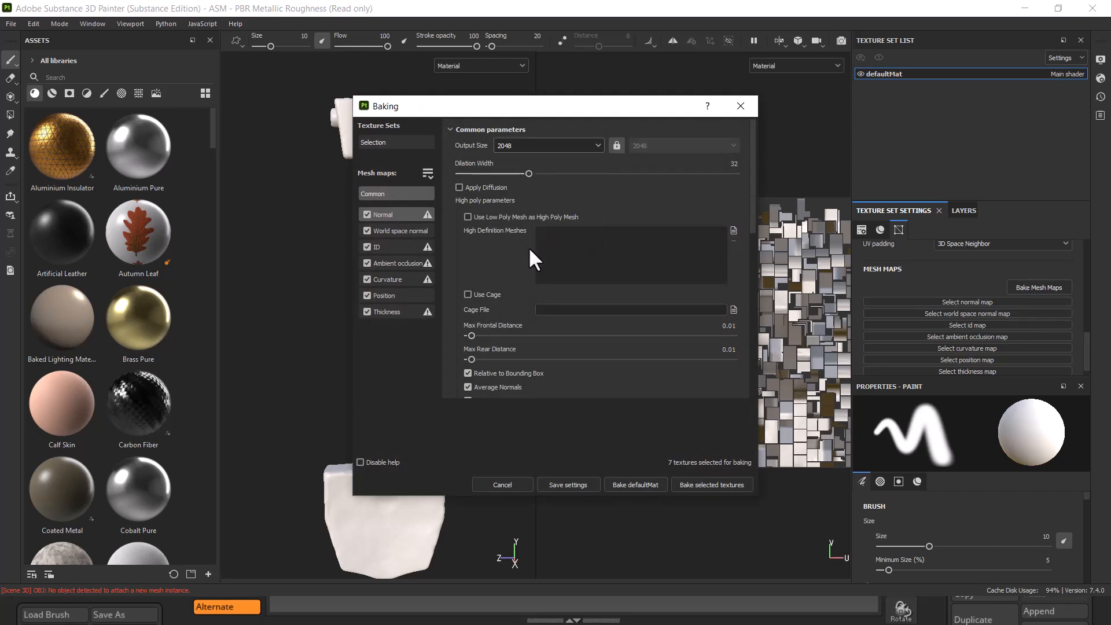
Load high.obj from the Desktop's retopto folder as the high definition mesh for baking.
click(732, 228)
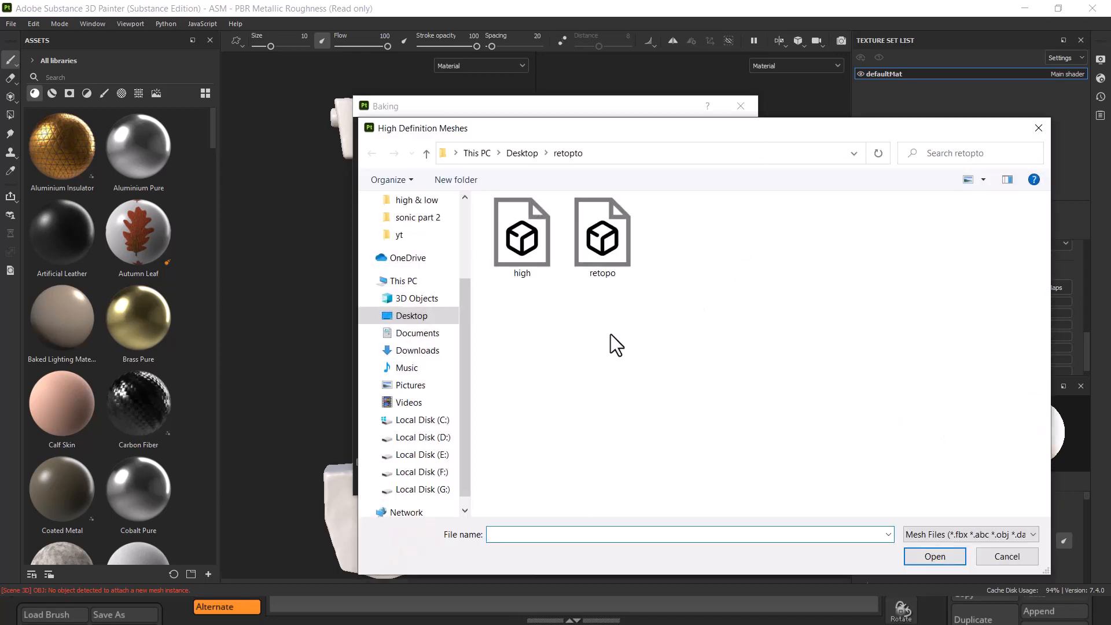
click(533, 261)
double_click(528, 234)
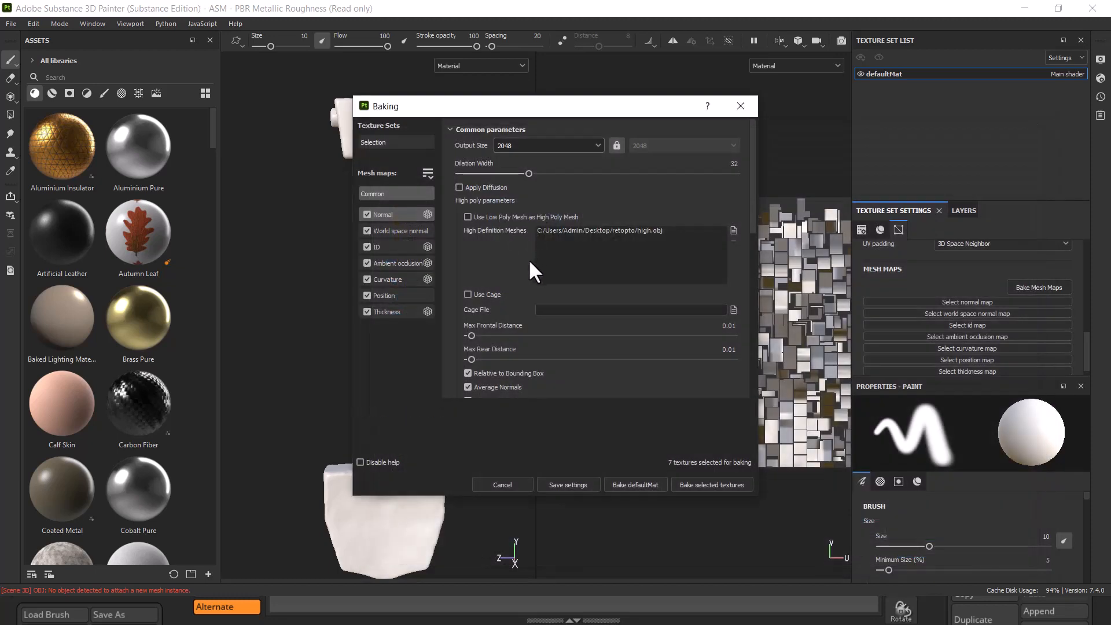
Set the bake's max frontal distance to 0.03 and max rear distance to 0.016.
scroll(507, 286, down, 1)
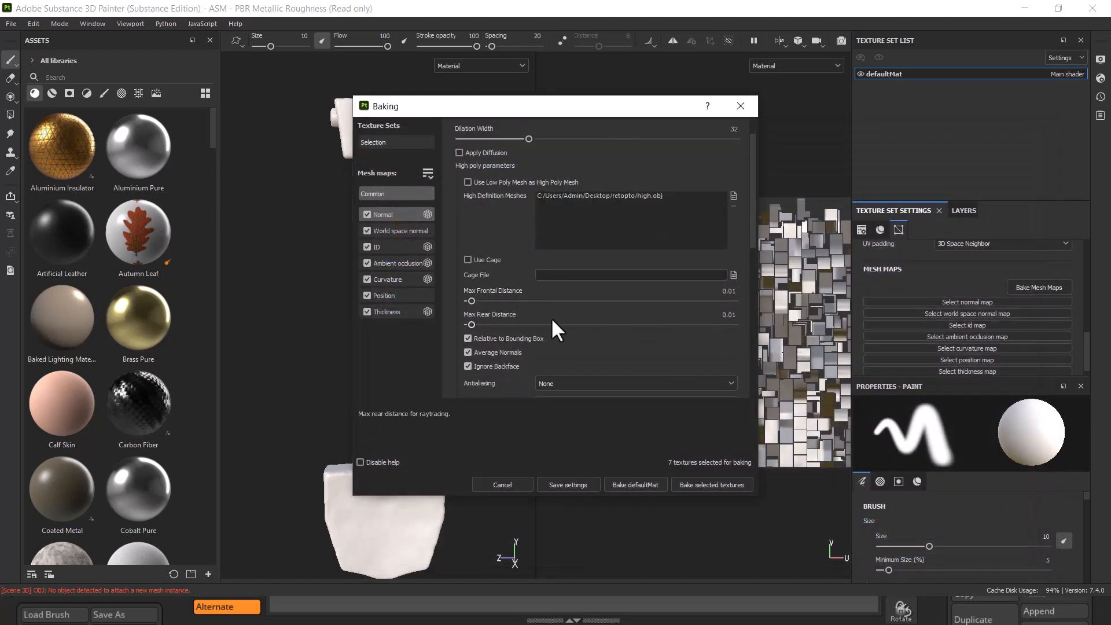
double_click(733, 291)
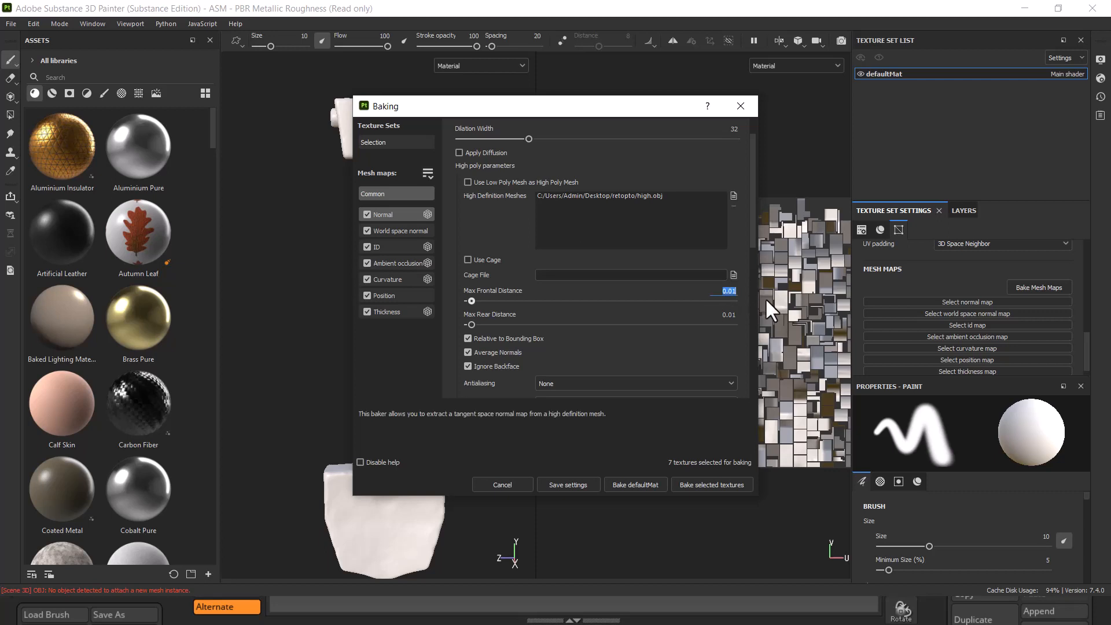
text(0.01)
key(Tab)
text(6)
key(Return)
Set the ID baker's color source to Mesh ID / Polygroup and bake all selected mesh maps.
scroll(618, 263, down, 2)
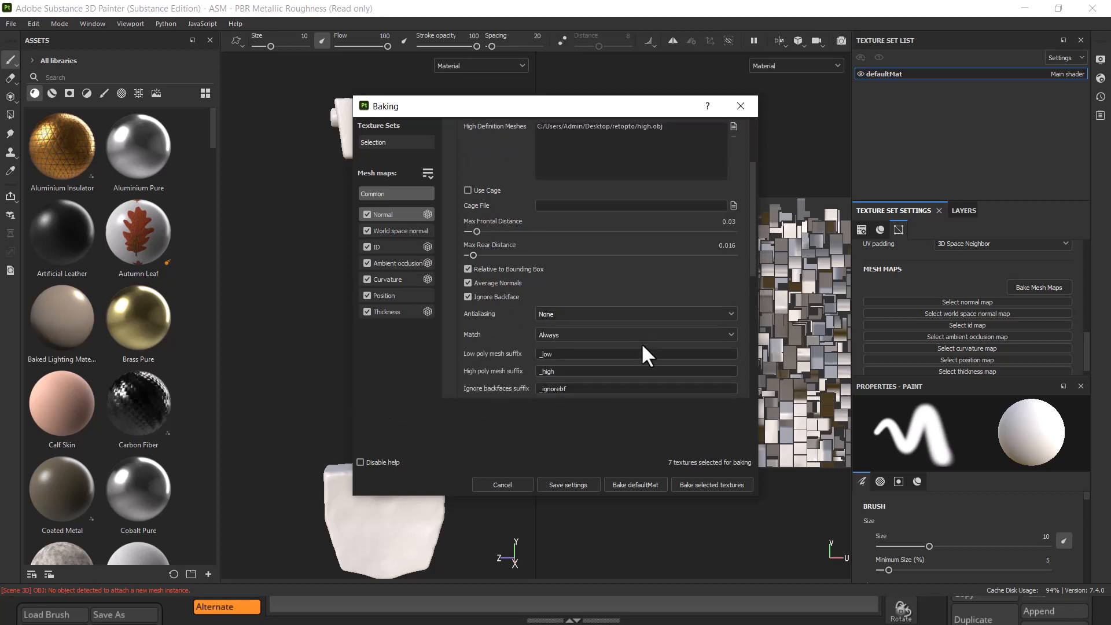
double_click(558, 354)
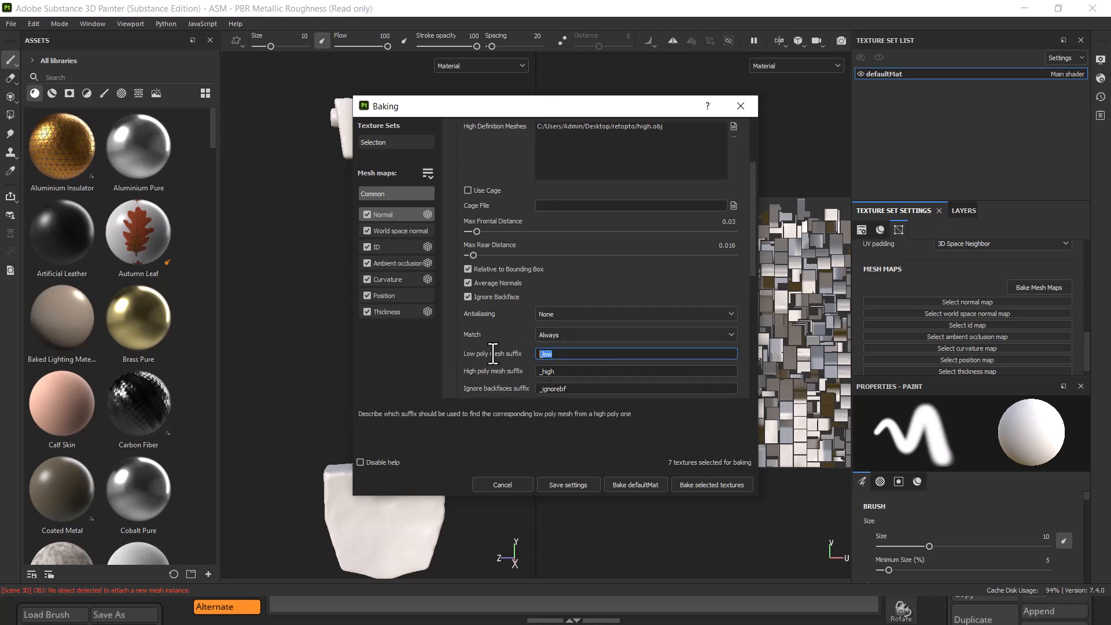
scroll(585, 347, down, 2)
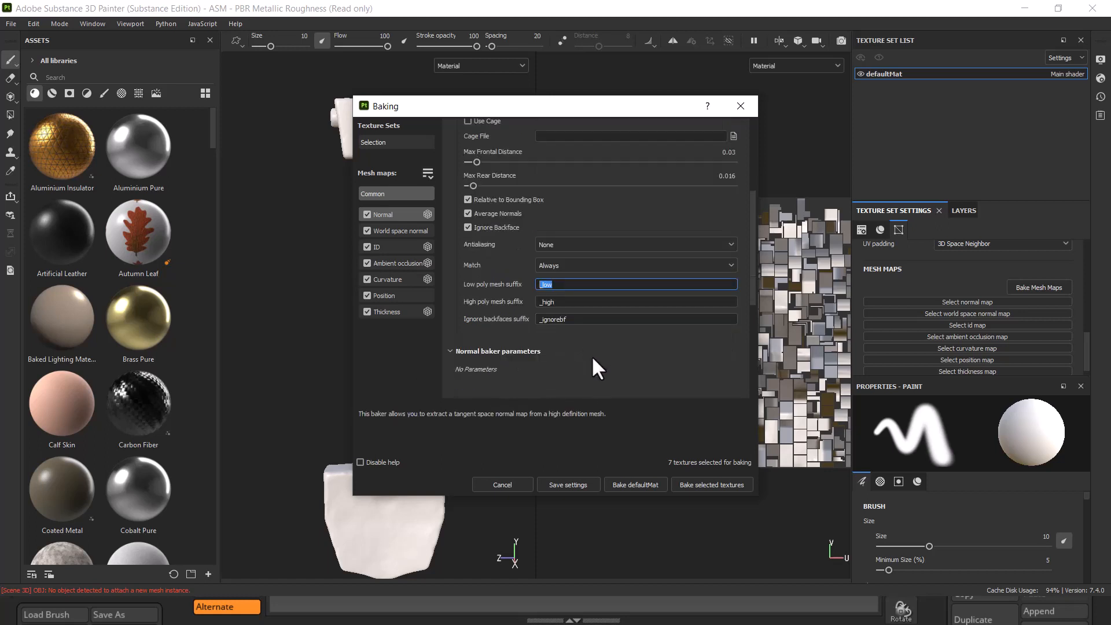
click(384, 245)
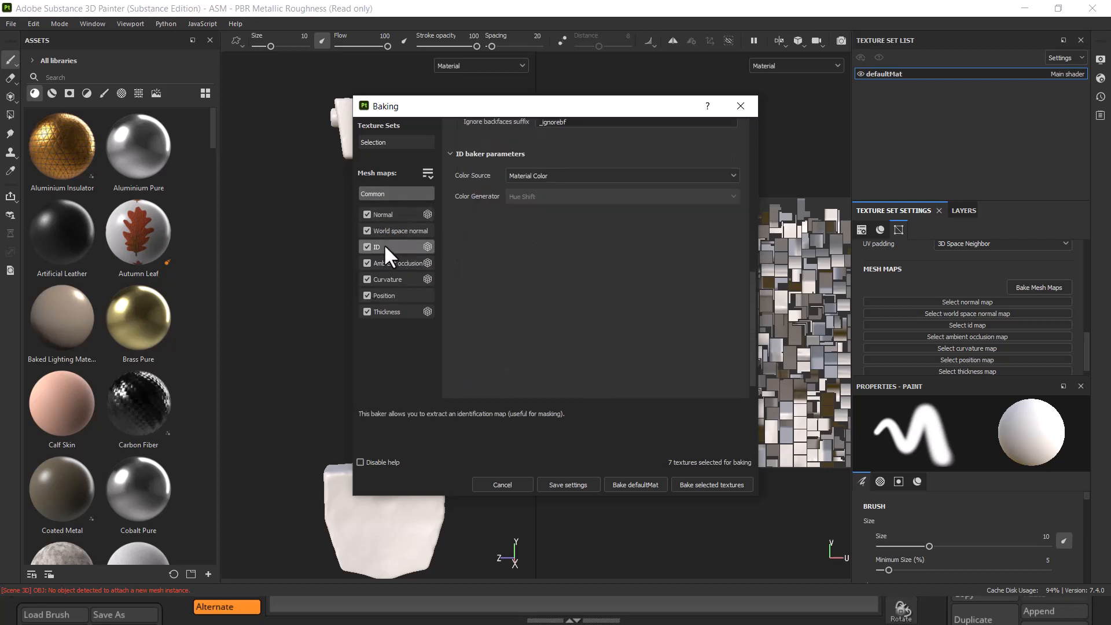
click(568, 149)
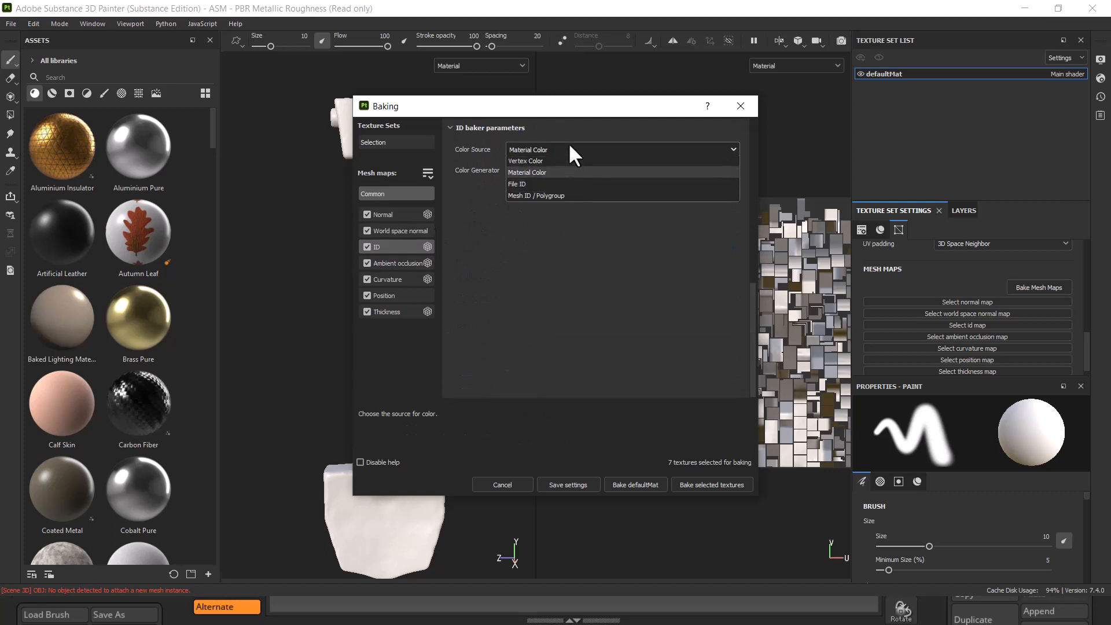
click(564, 199)
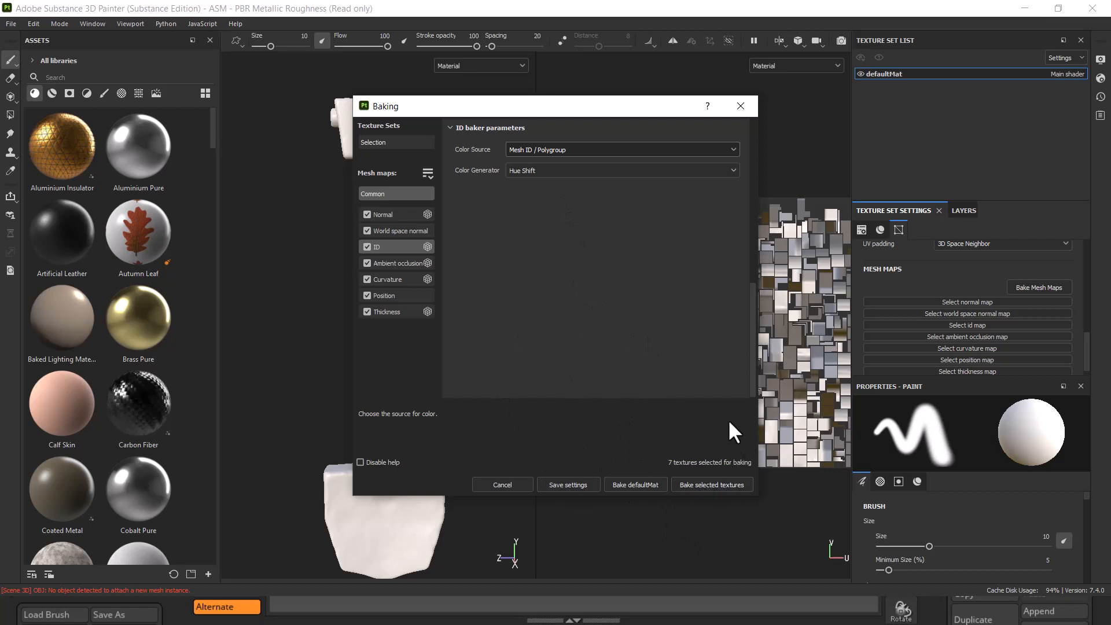
click(702, 485)
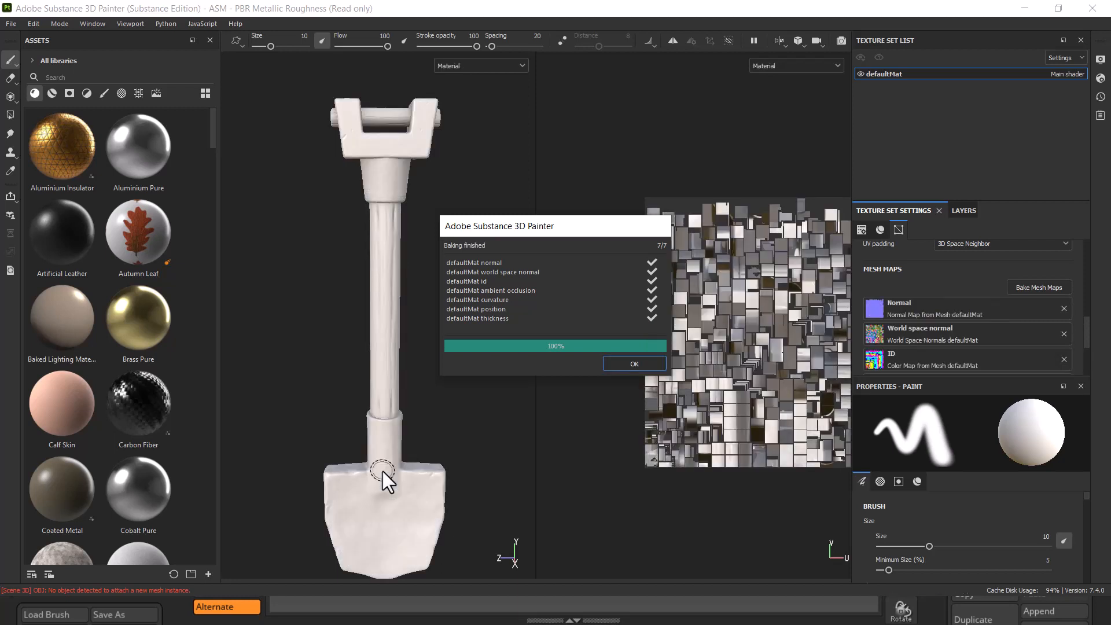
click(634, 364)
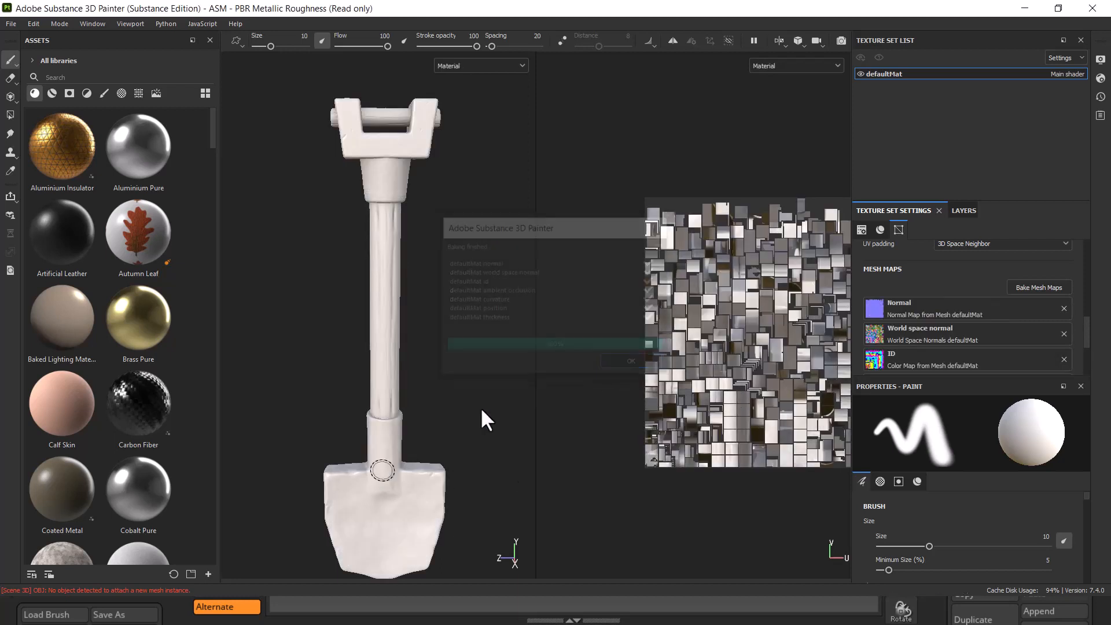
Inspect the baked detail on the shovel in the 3D-only view and look over the list of generated mesh maps.
alt+drag(449, 367, 499, 386)
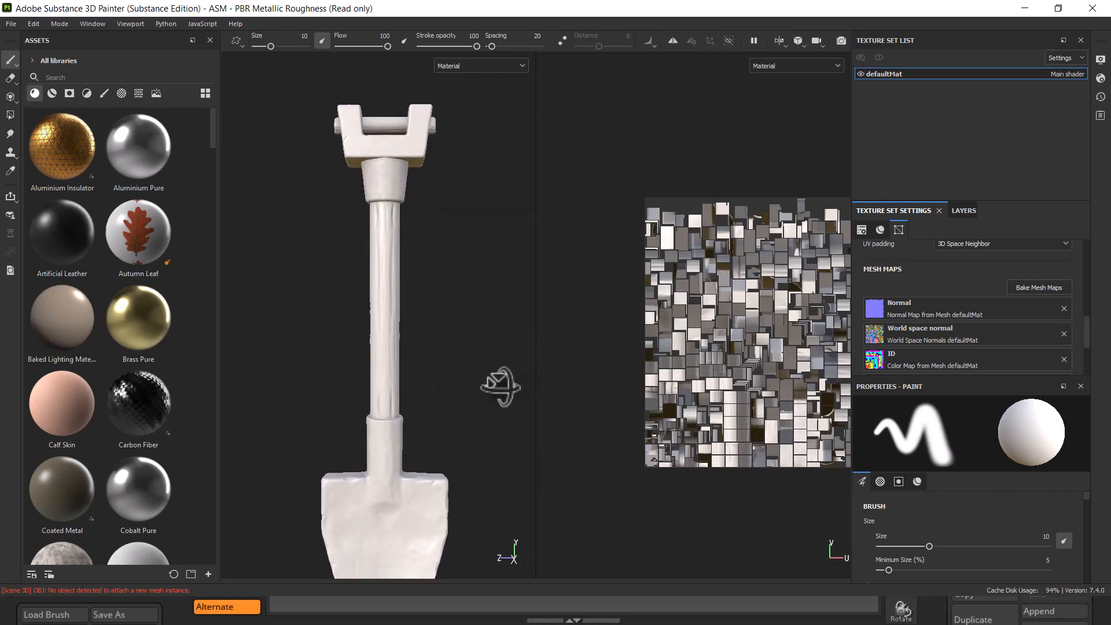
alt+middle_drag(470, 386, 469, 345)
mouse_move(469, 360)
alt+right_down()
mouse_move(451, 330)
mouse_move(450, 354)
alt+right_up()
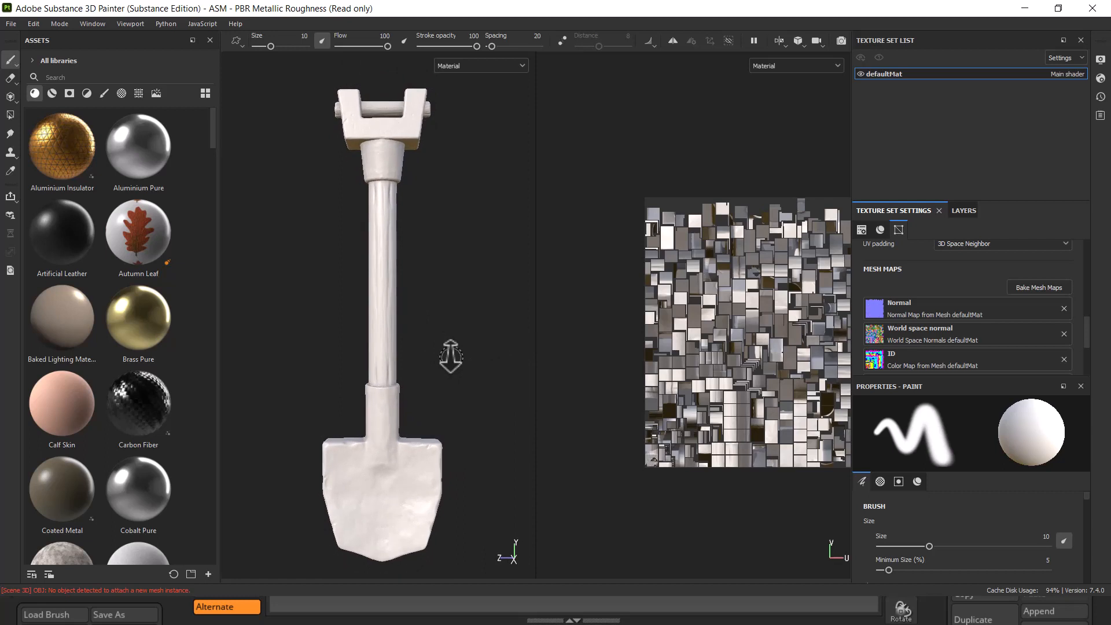
key(F2)
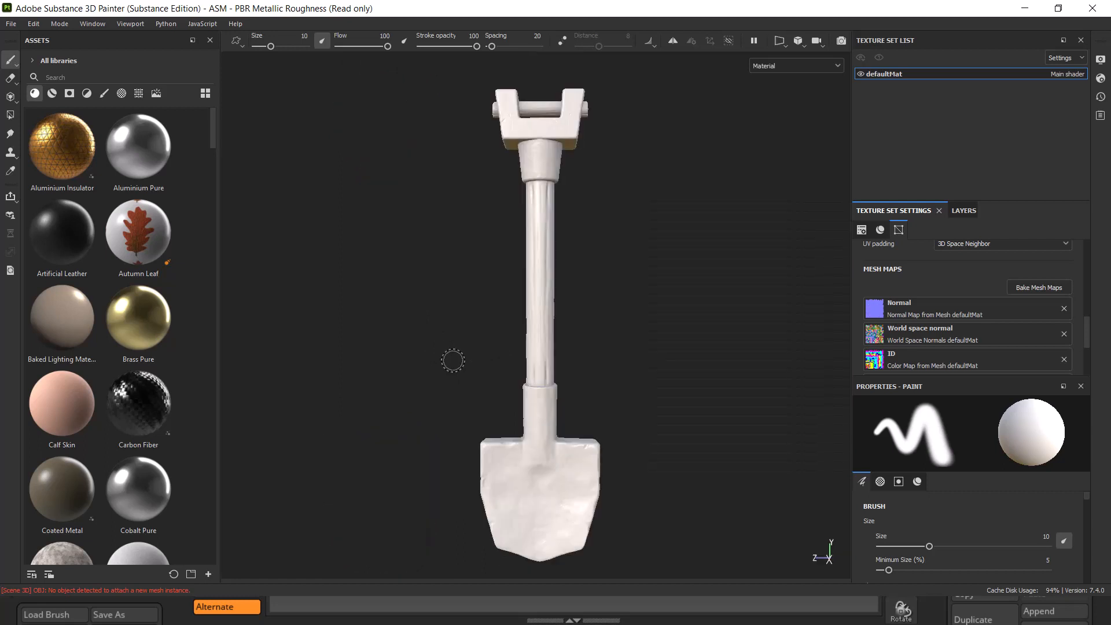
mouse_move(677, 385)
alt+middle_down()
mouse_move(625, 374)
mouse_move(678, 392)
alt+middle_up()
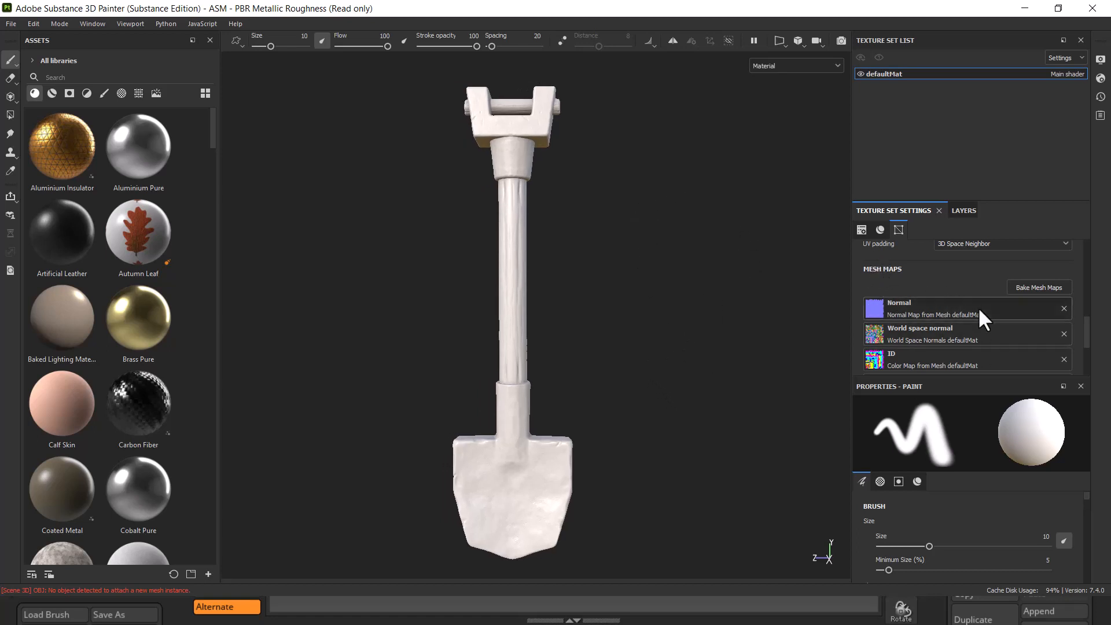
scroll(978, 323, down, 1)
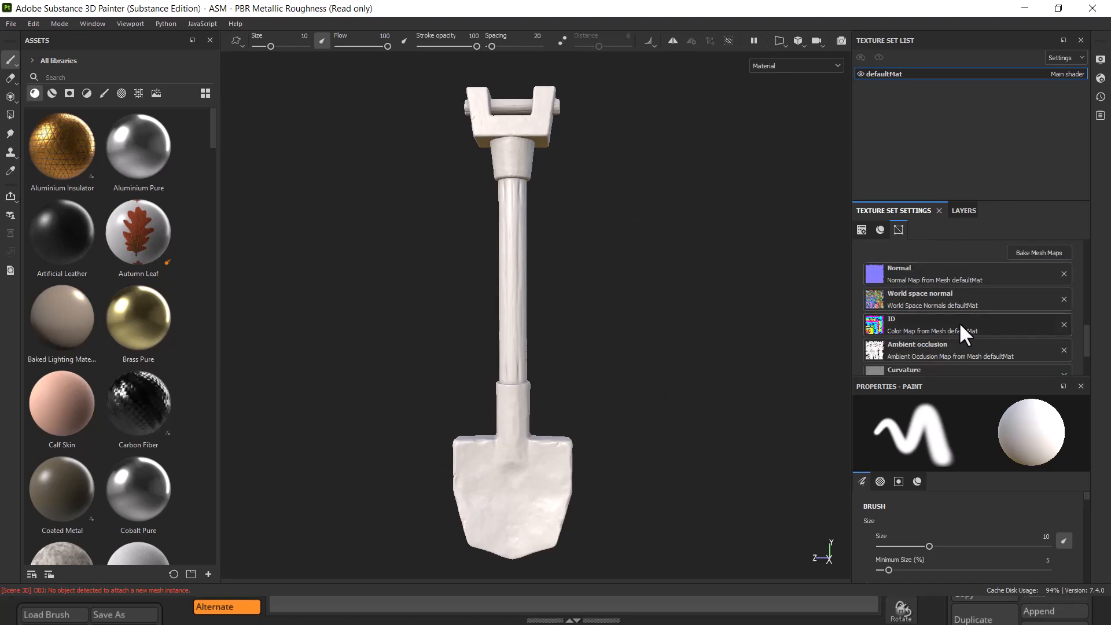
scroll(960, 322, up, 3)
Add a fill layer to the layer stack and delete the empty paint layer, Layer 1.
click(963, 210)
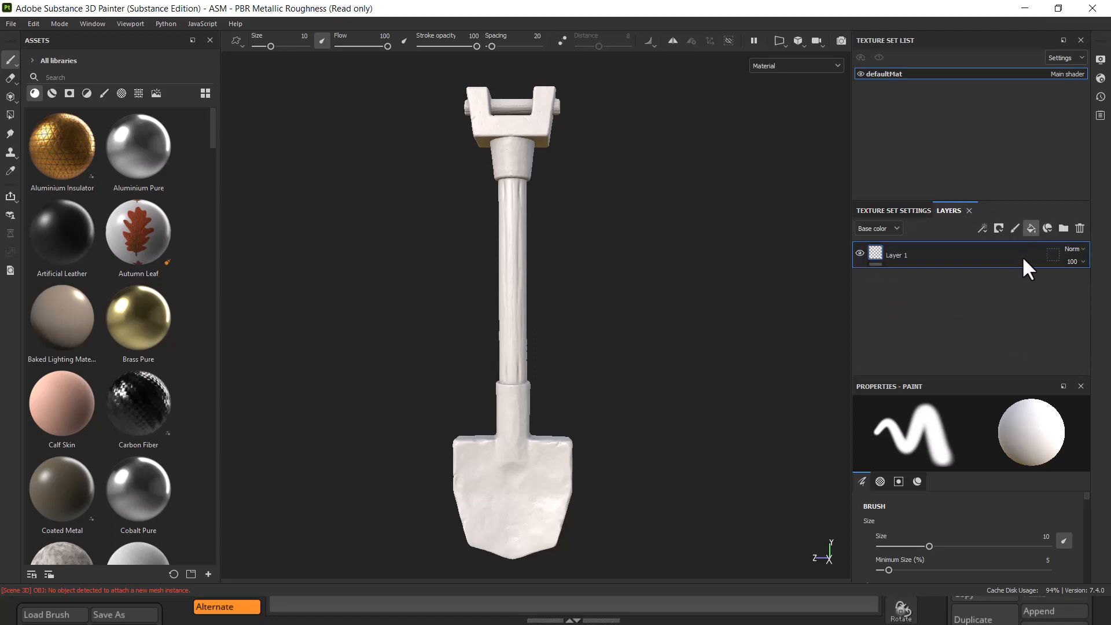
click(1032, 228)
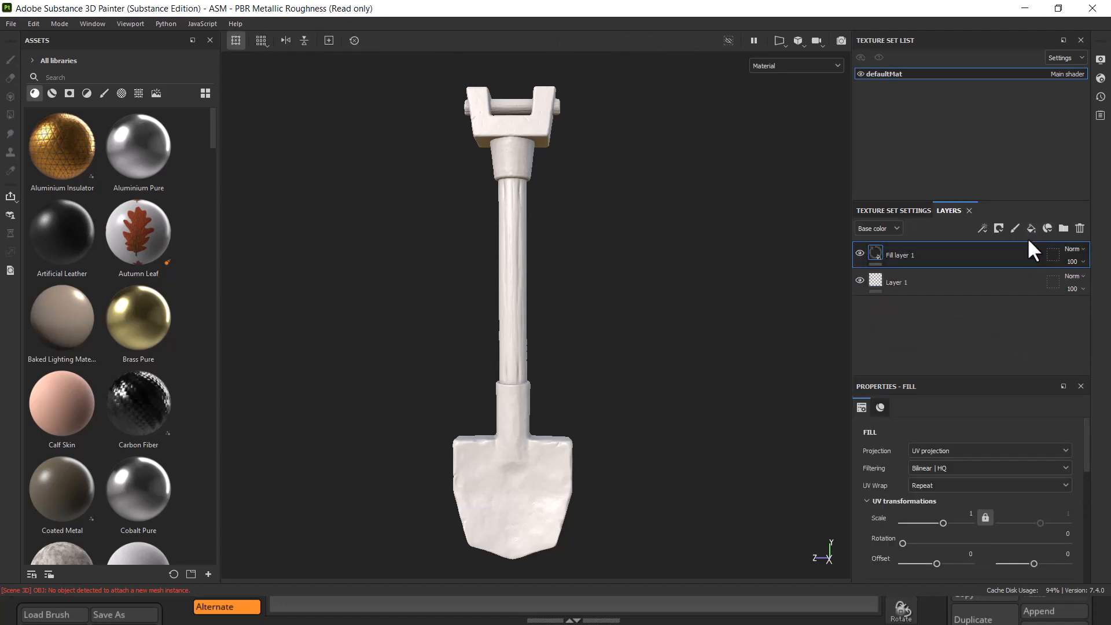
click(992, 288)
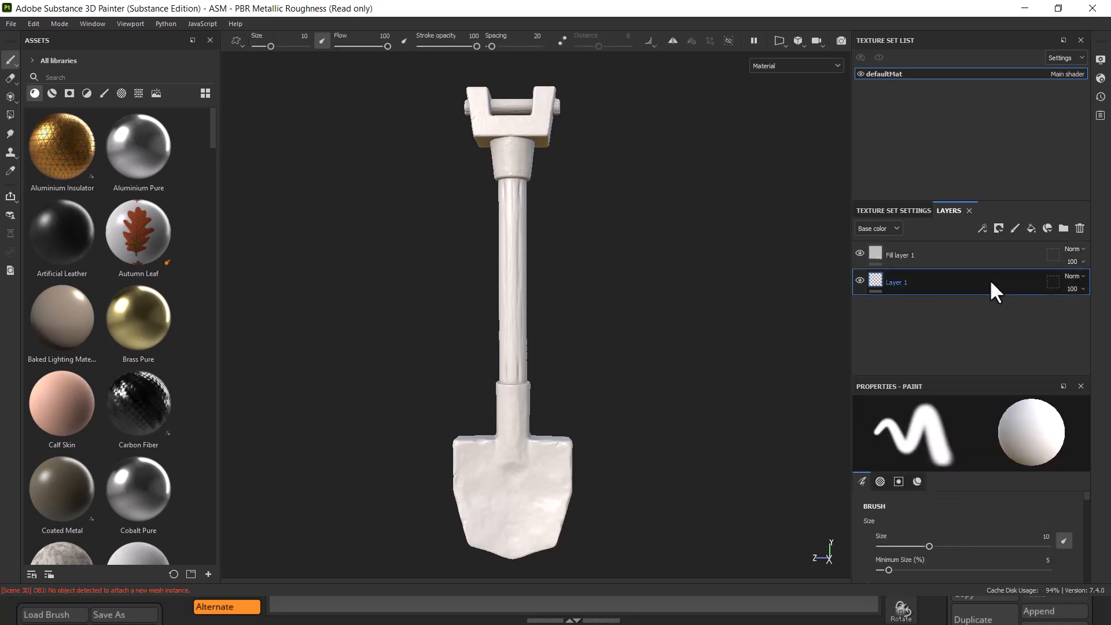
right_click(991, 290)
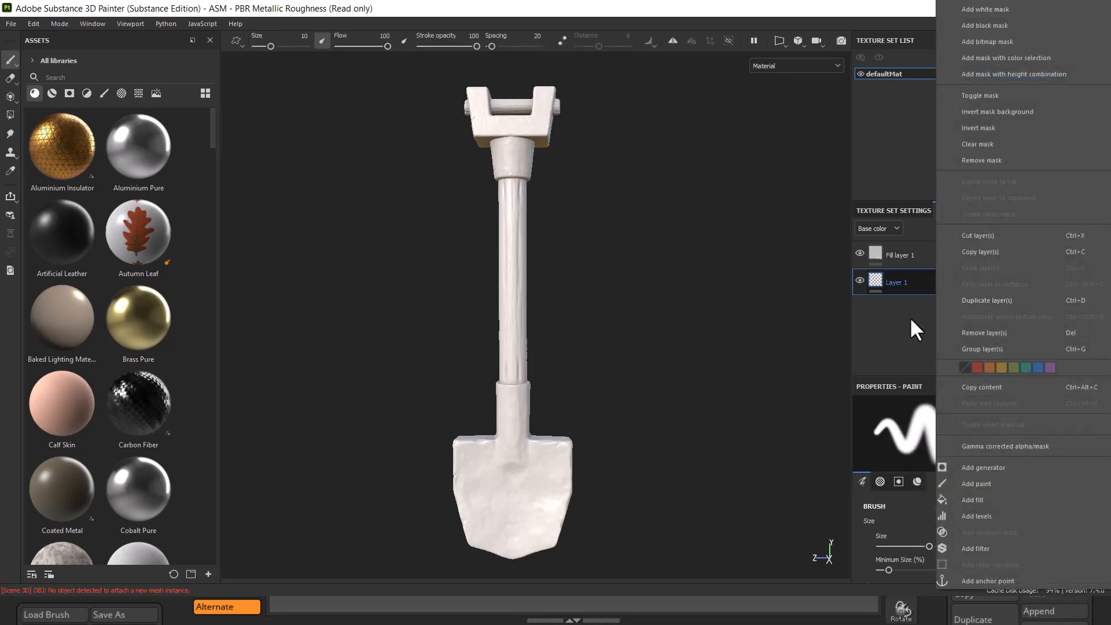
click(989, 161)
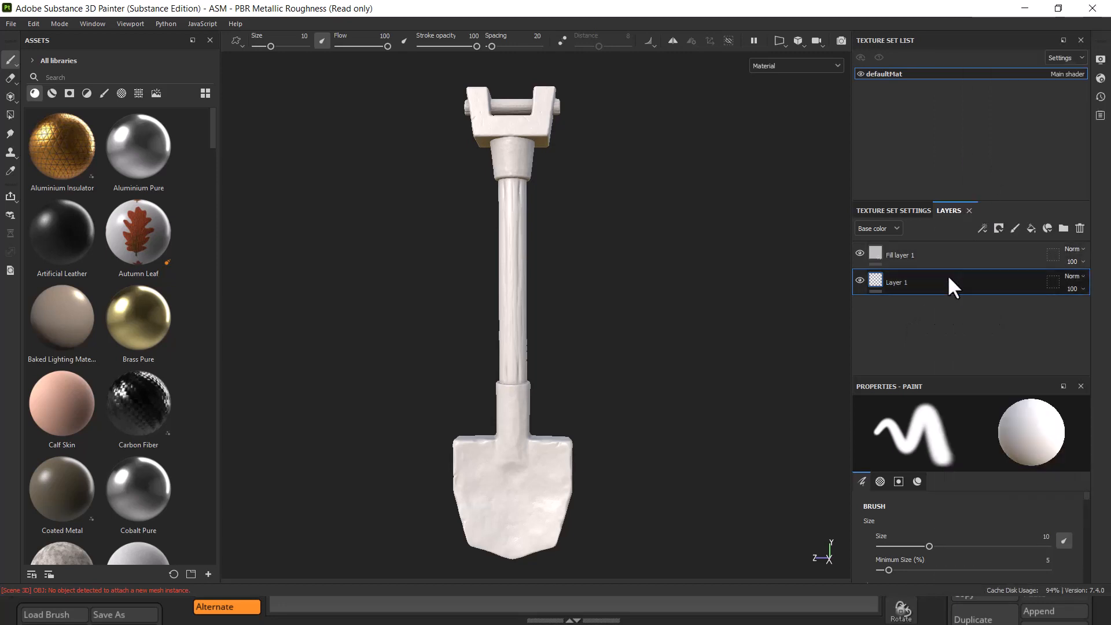
right_click(917, 282)
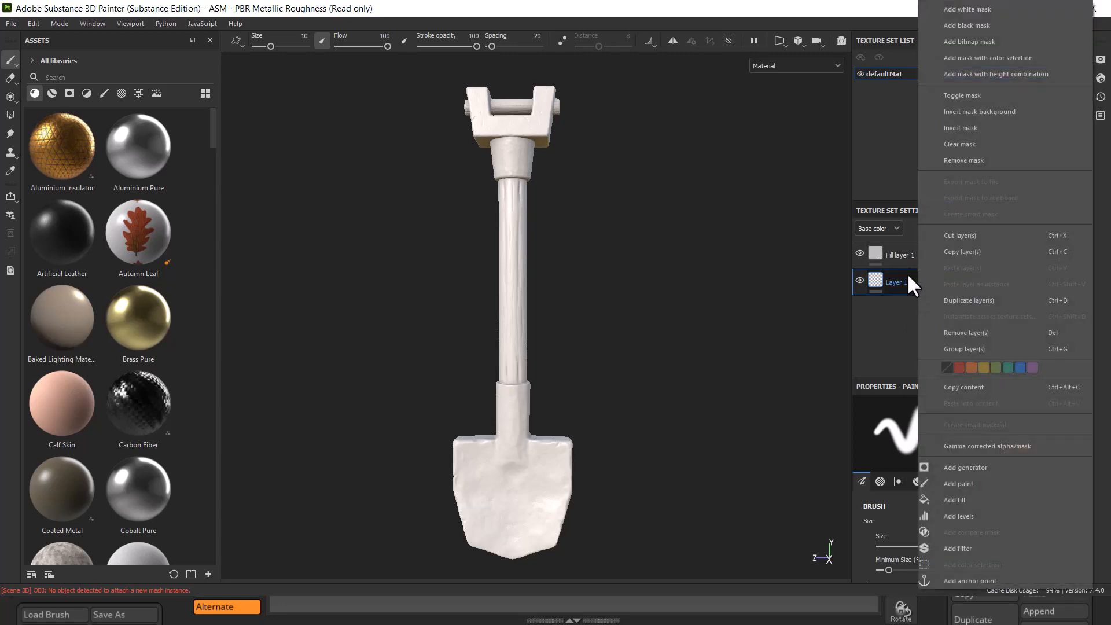
click(868, 316)
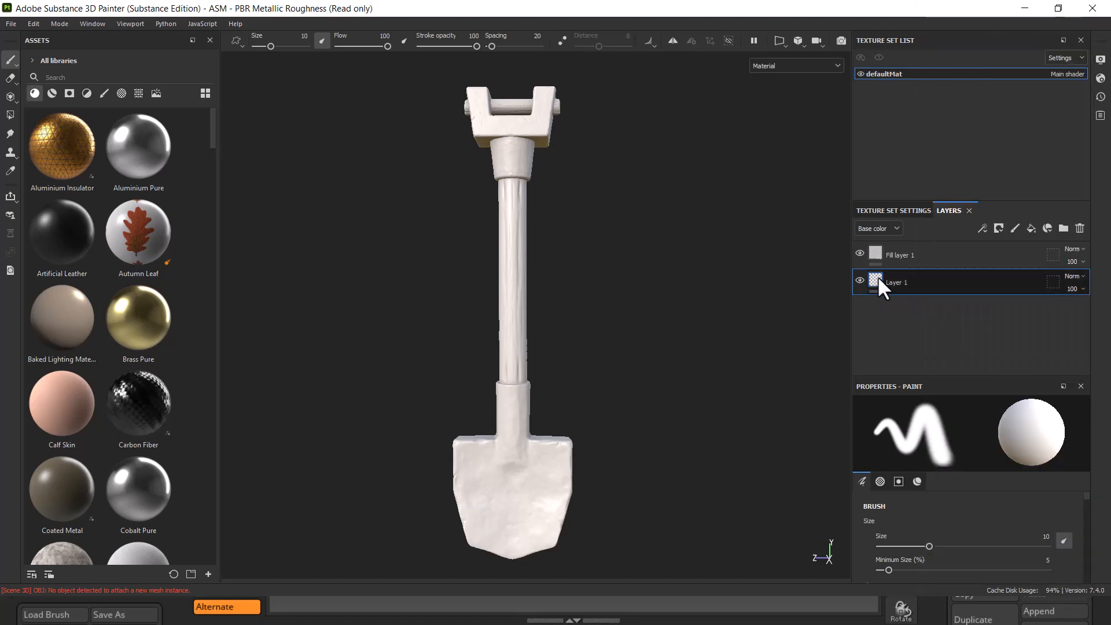
key(Delete)
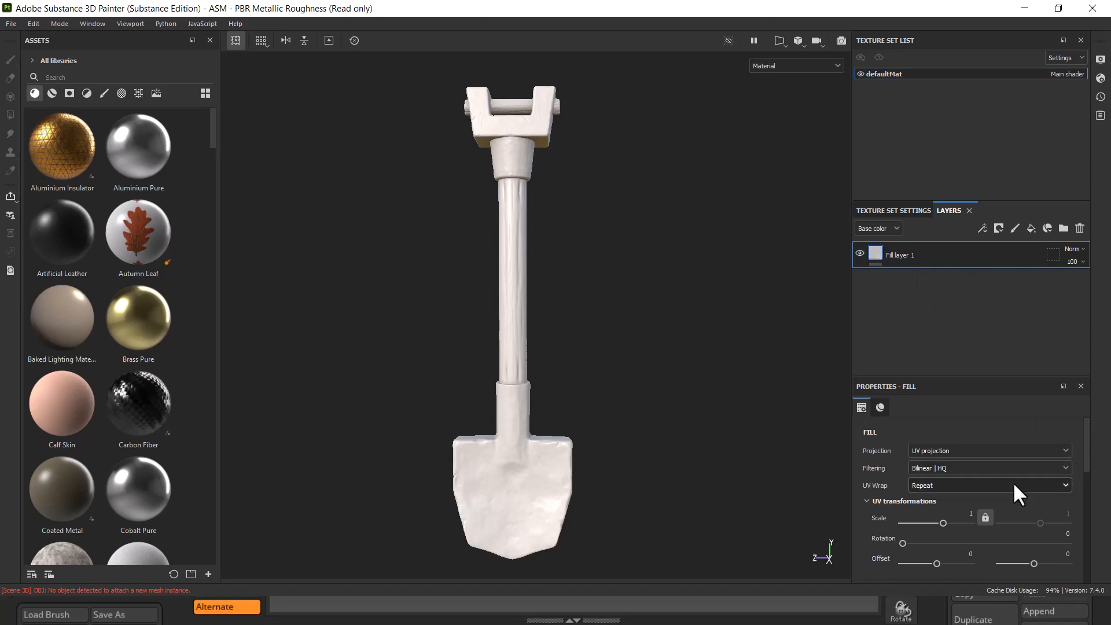
scroll(857, 426, down, 1)
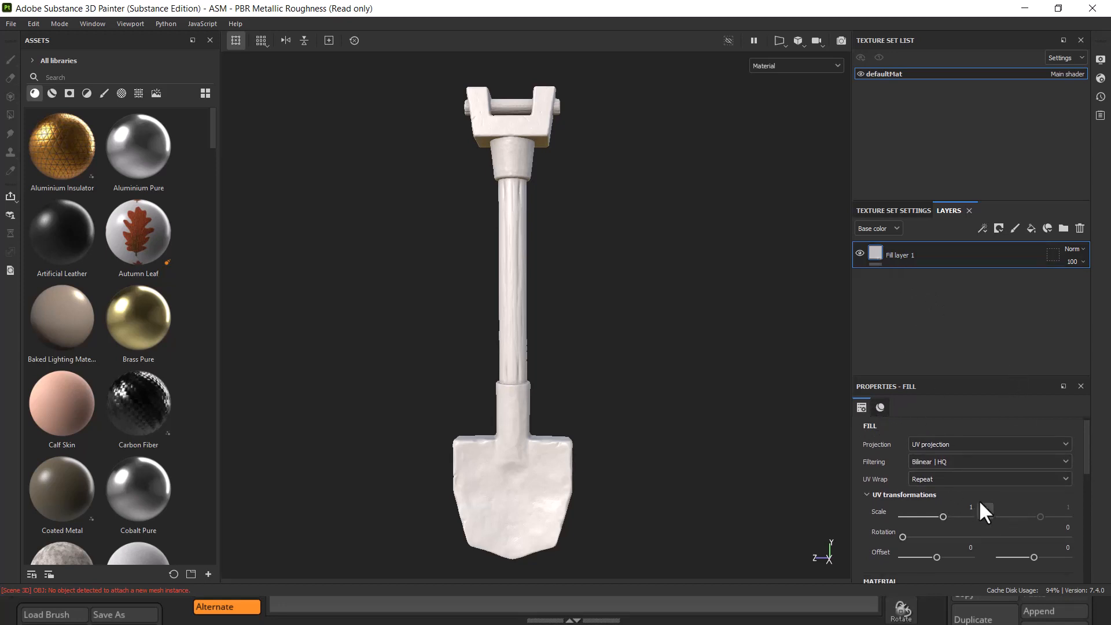
Set the base color of Fill layer 1 to red, B11818.
scroll(983, 515, down, 5)
click(988, 549)
click(939, 430)
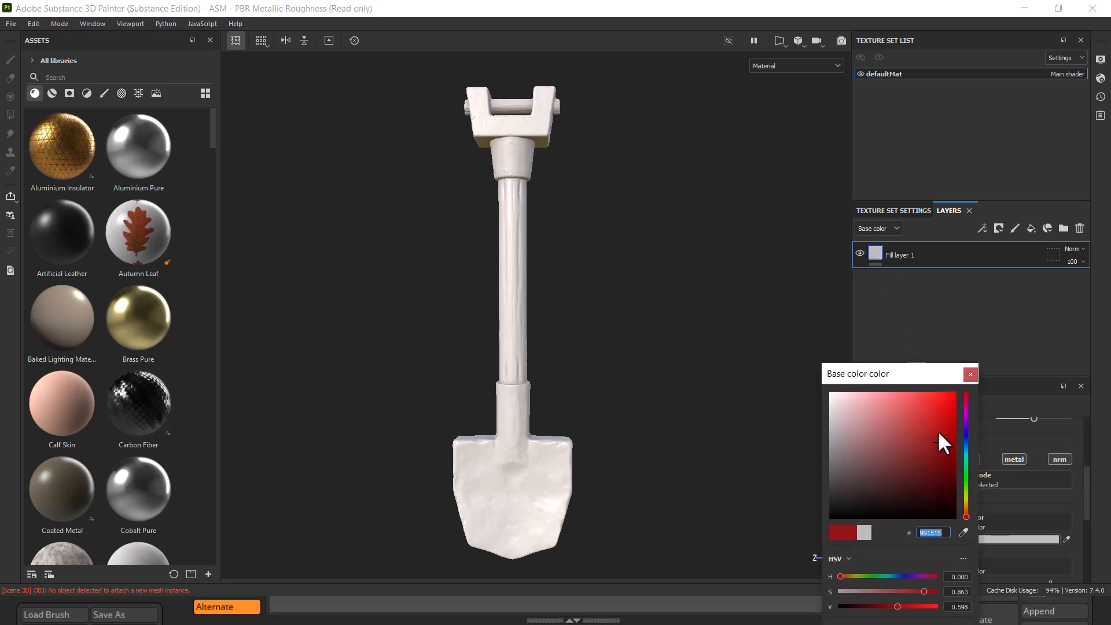
click(1049, 183)
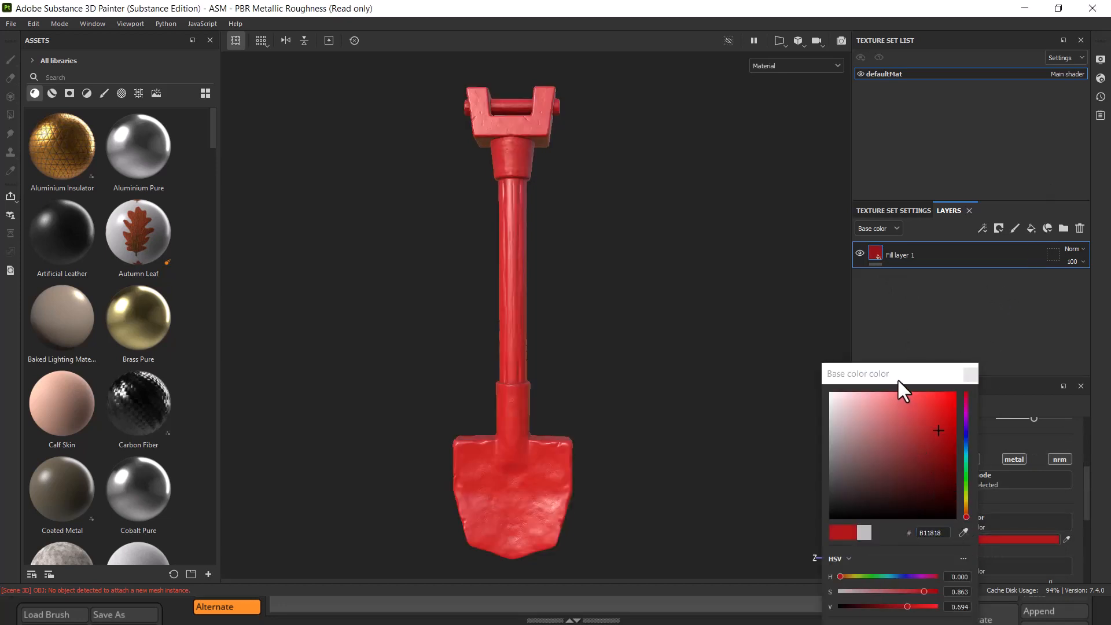
drag(899, 379, 789, 173)
click(858, 171)
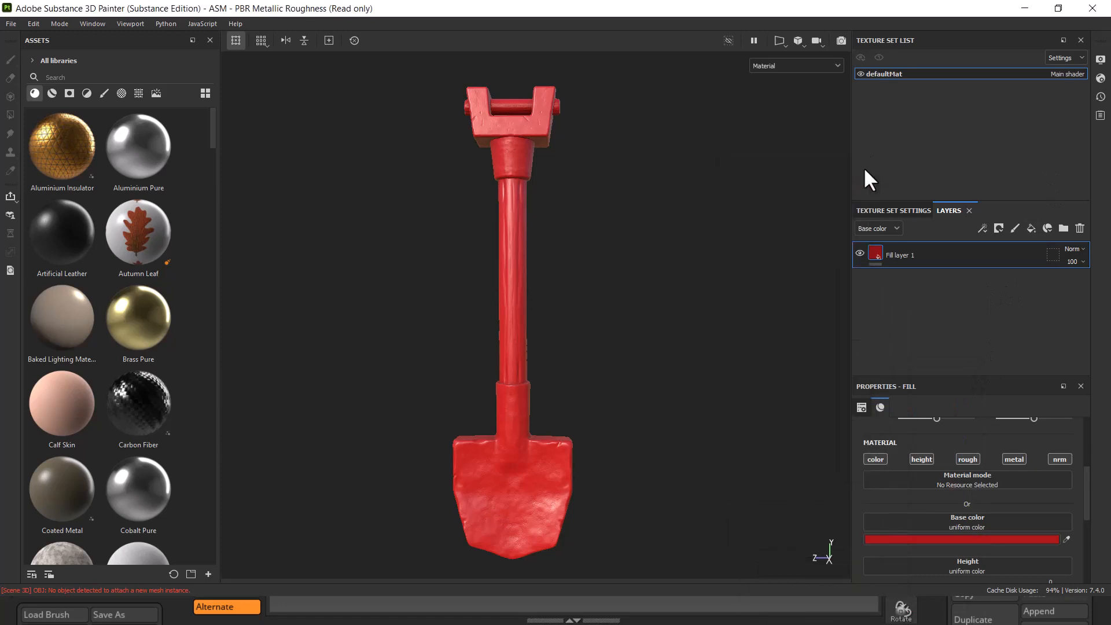
Mask Fill layer 1 by color selection, picking the green, blue, cyan and magenta ID colors of the collars, blade and handle bracket.
right_click(932, 259)
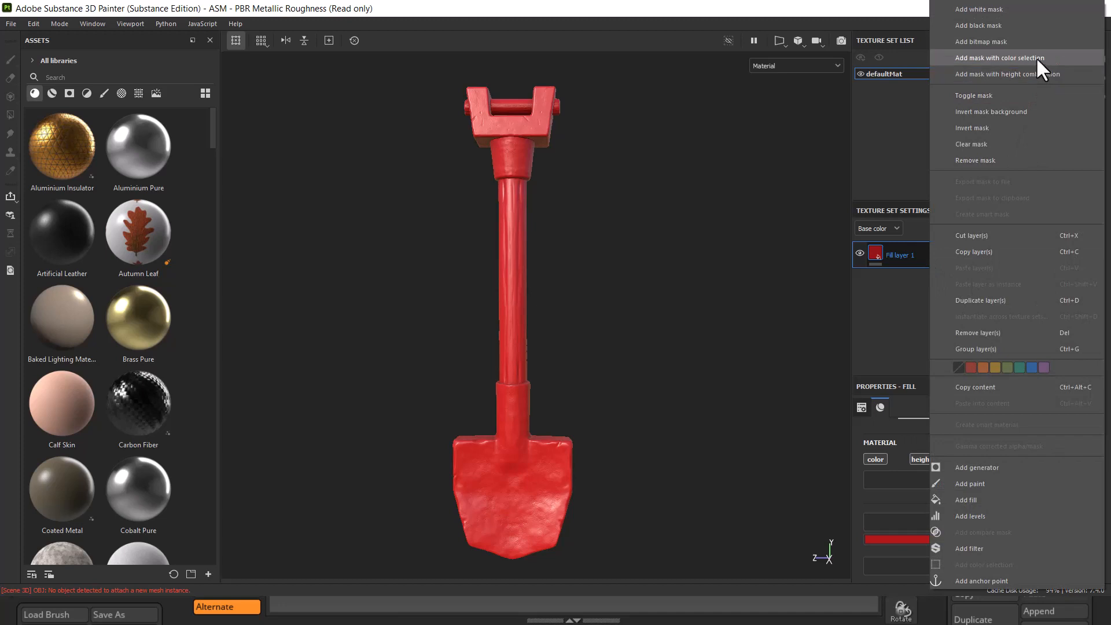
click(1007, 56)
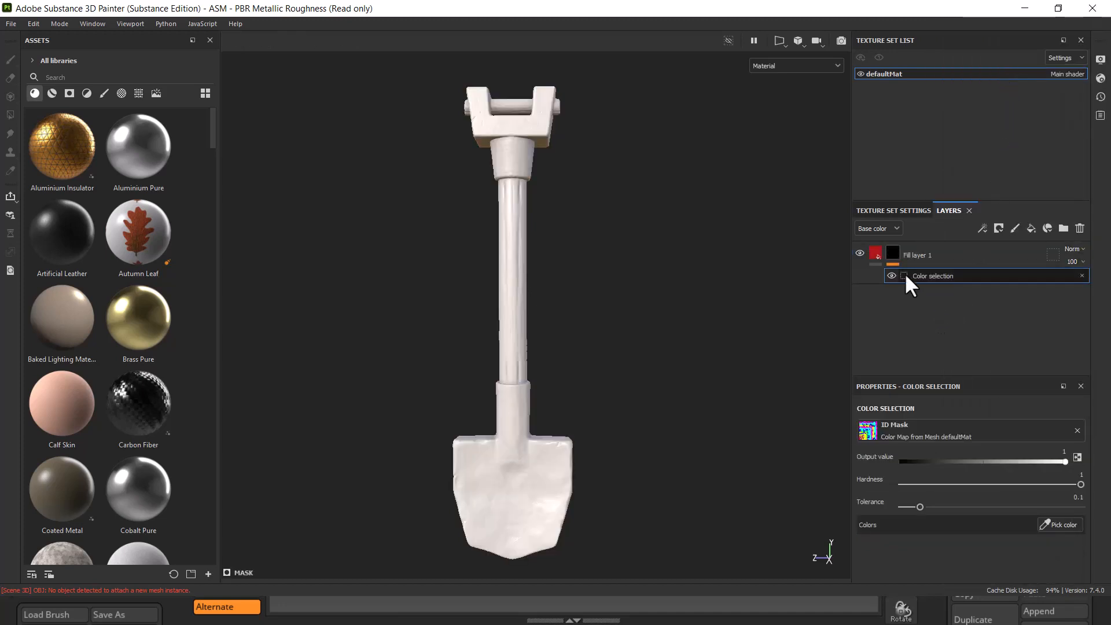
click(1064, 527)
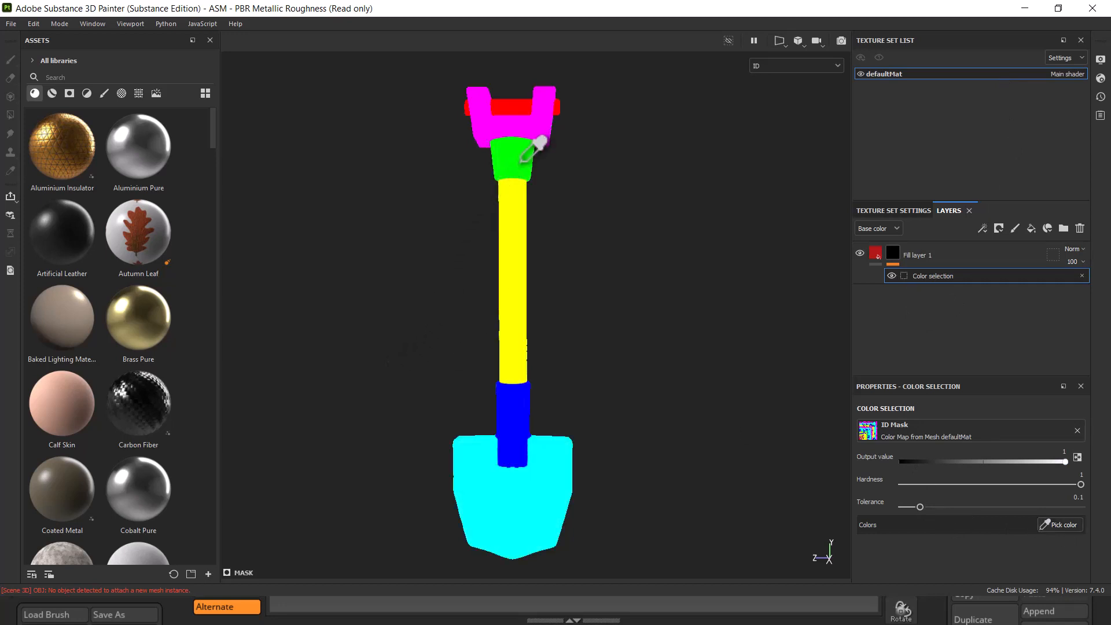
click(523, 160)
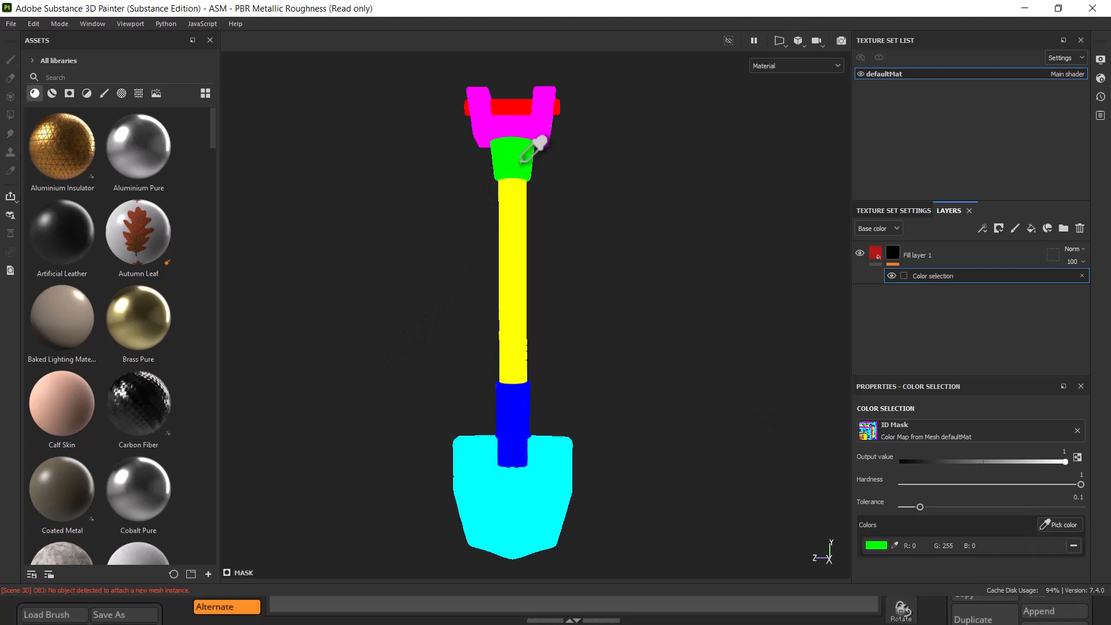
click(1060, 524)
click(515, 408)
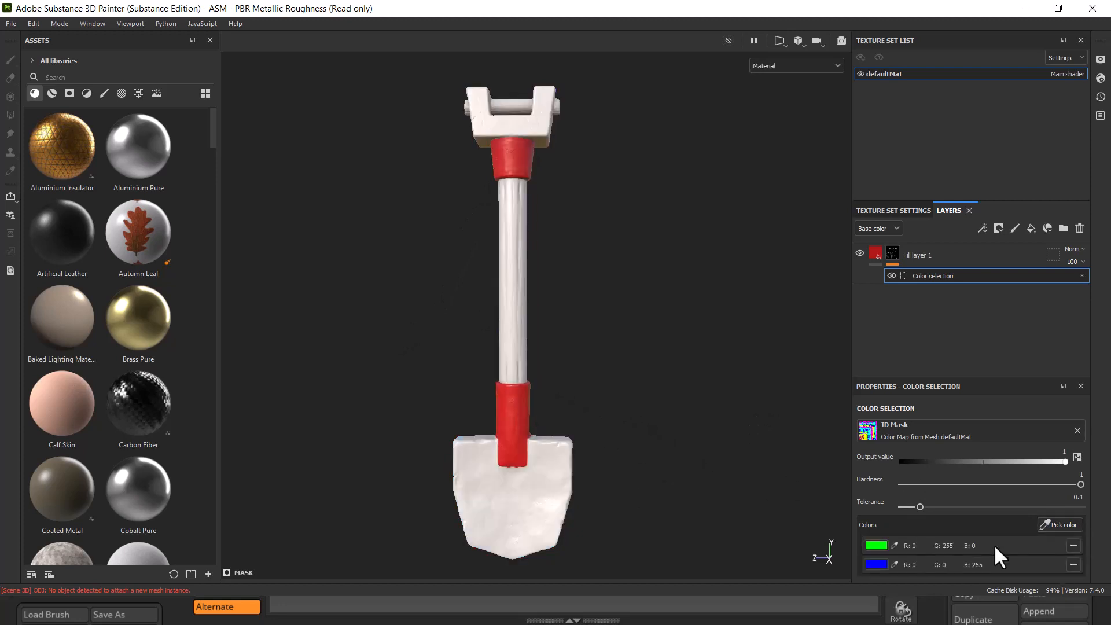
click(1059, 525)
click(558, 461)
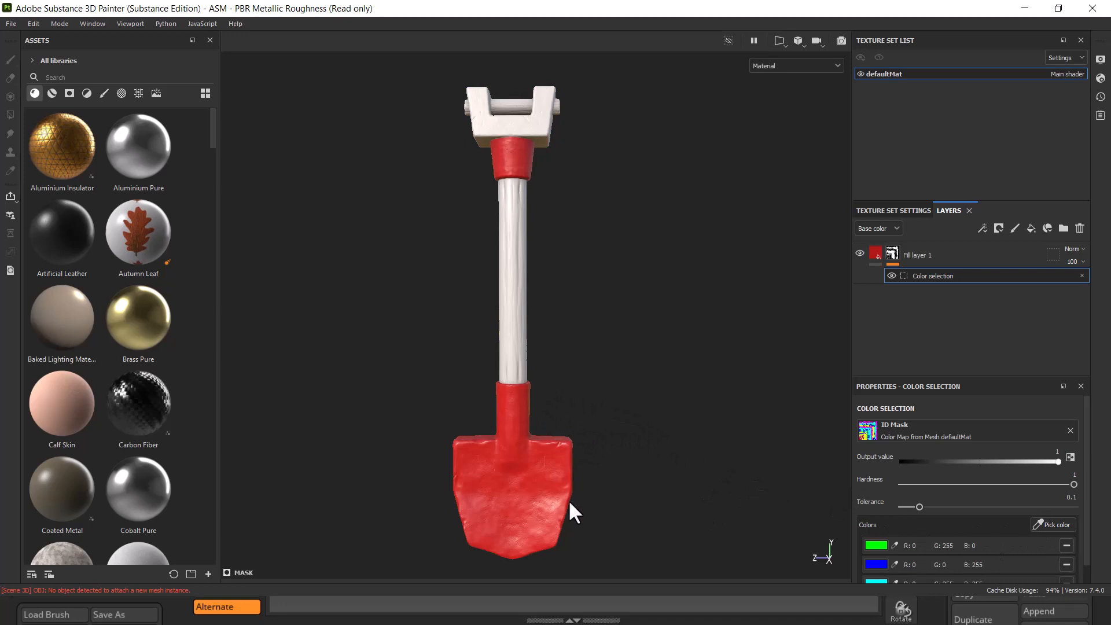
click(1043, 525)
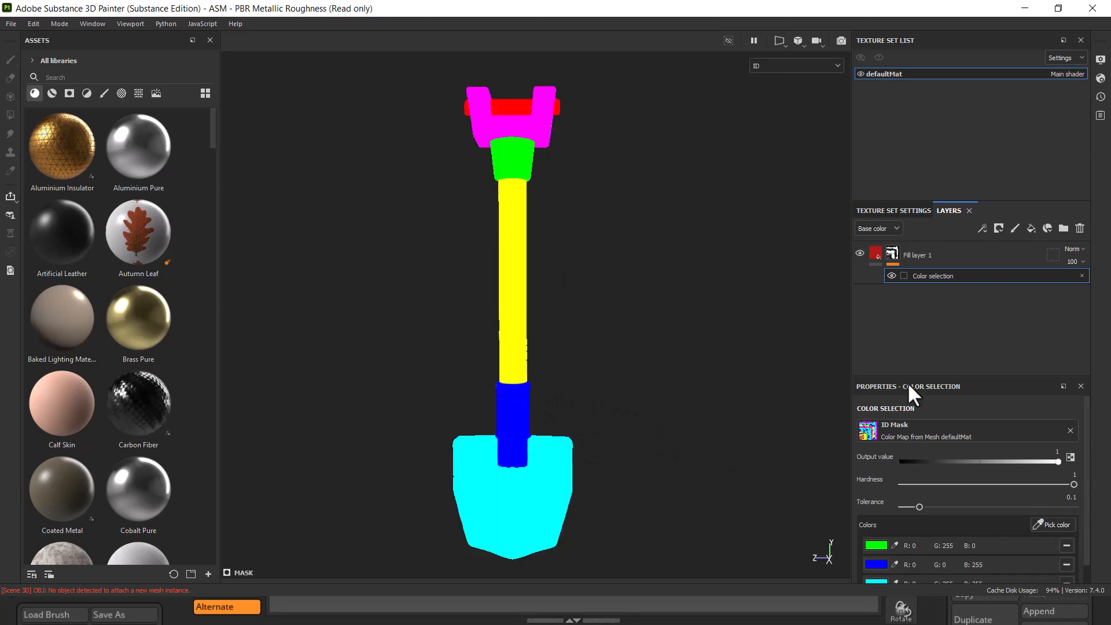
click(545, 119)
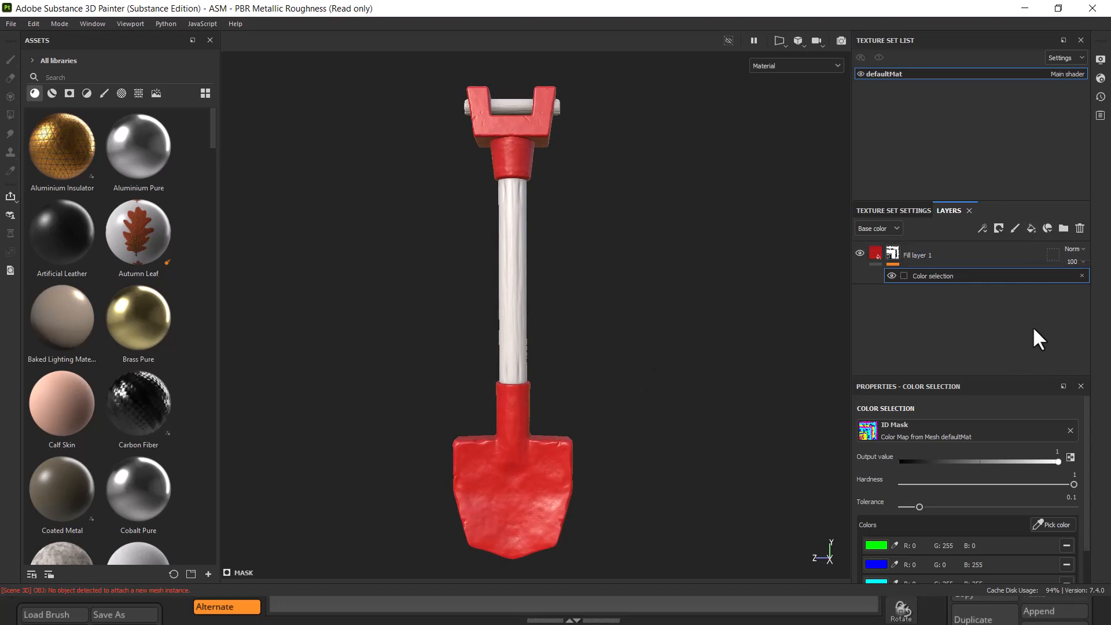
Add a second fill layer masked by color selection to the yellow shaft and red grip bar ID colors.
click(1031, 228)
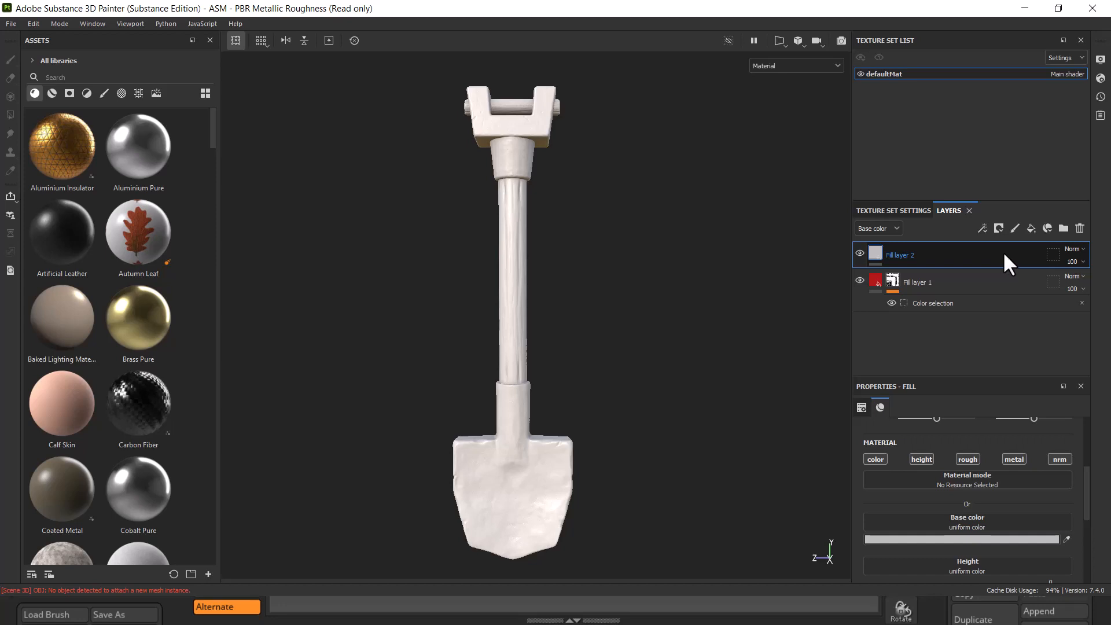
right_click(1003, 251)
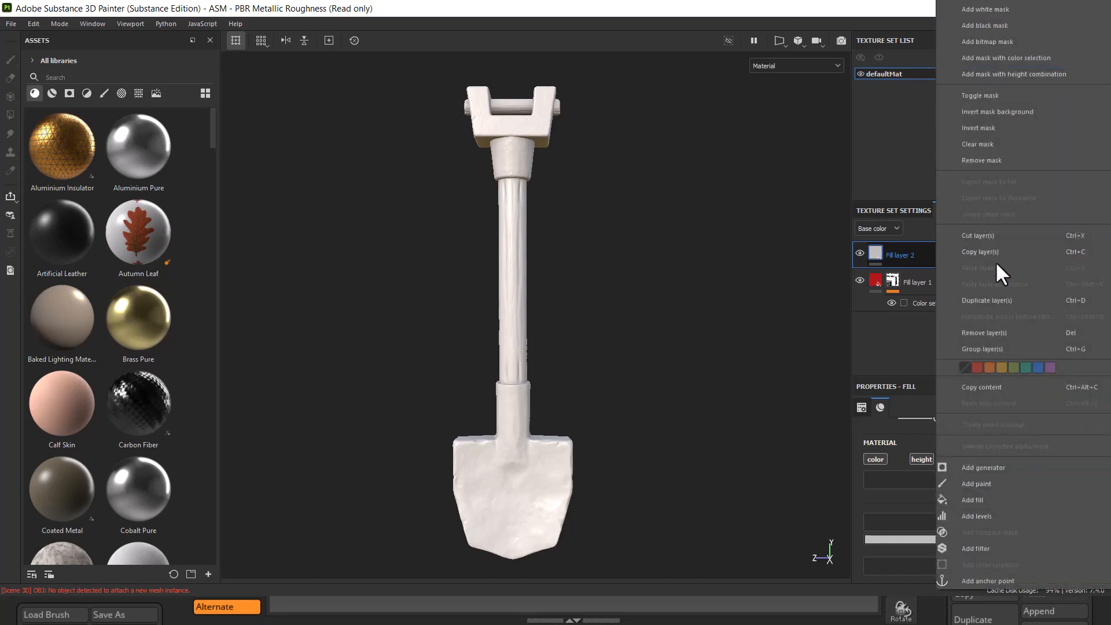
click(1019, 58)
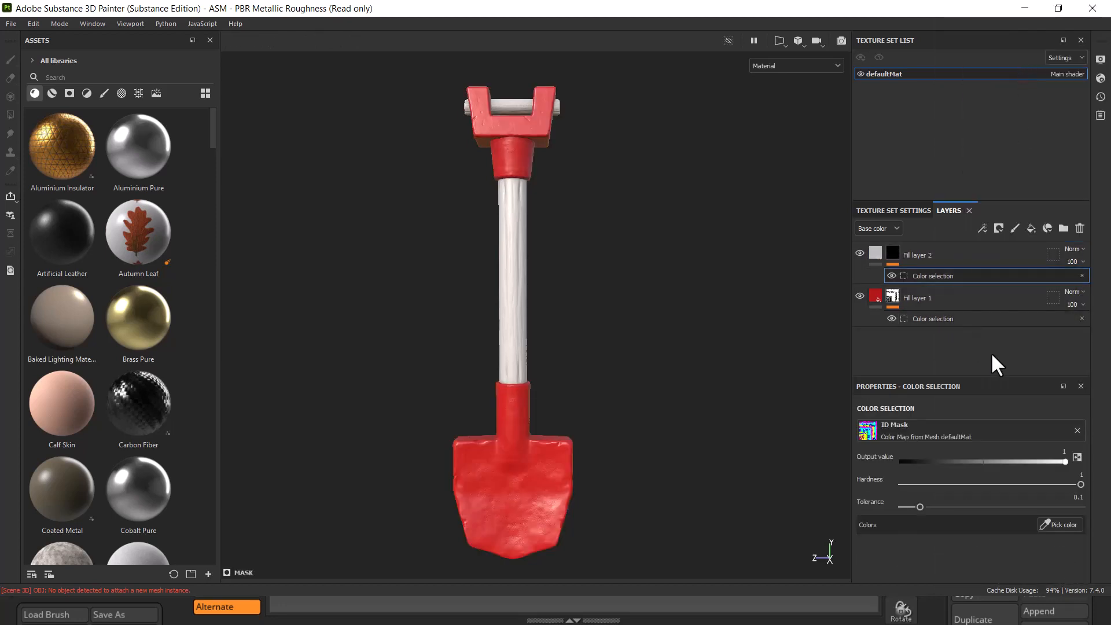
click(1062, 525)
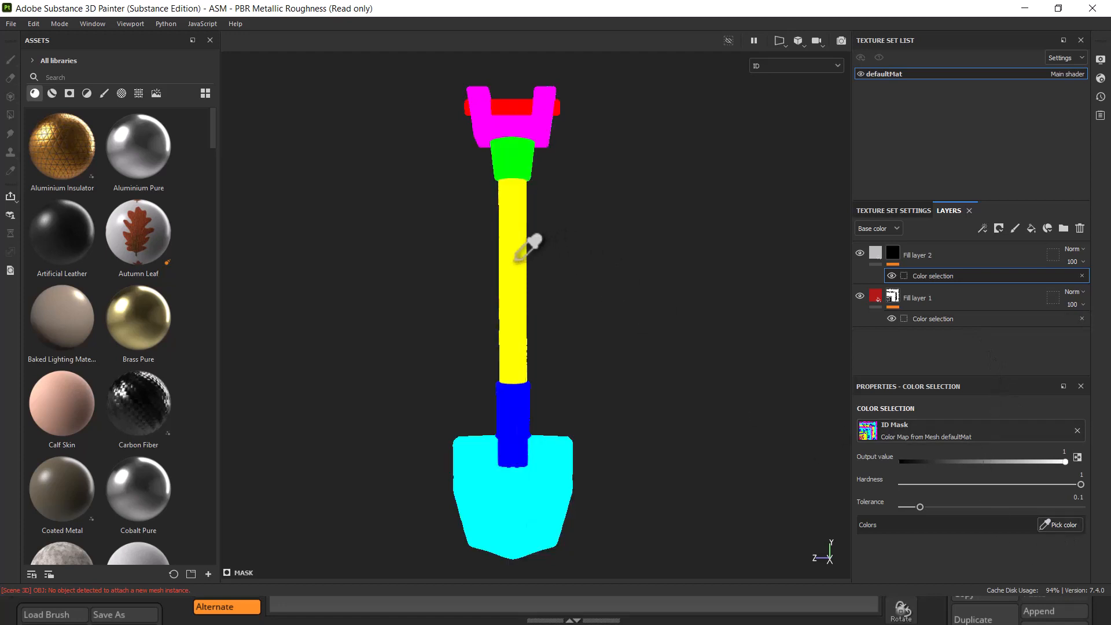
click(517, 260)
click(1058, 525)
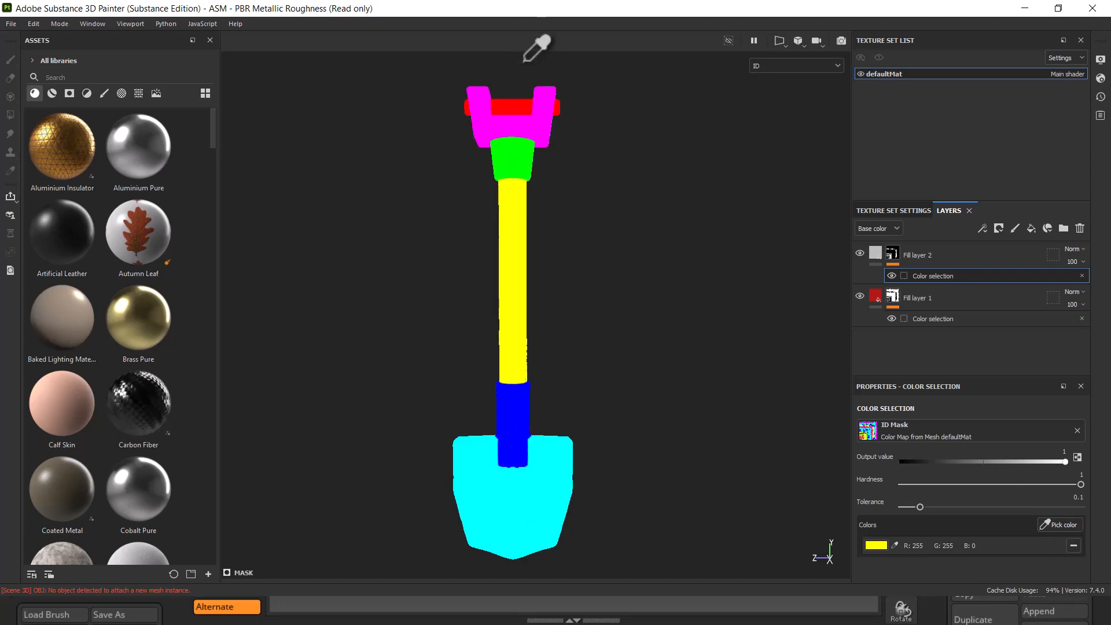
click(520, 108)
Set the base color of Fill layer 2 to blue, 2774BA, and check the shovel from another angle.
click(875, 253)
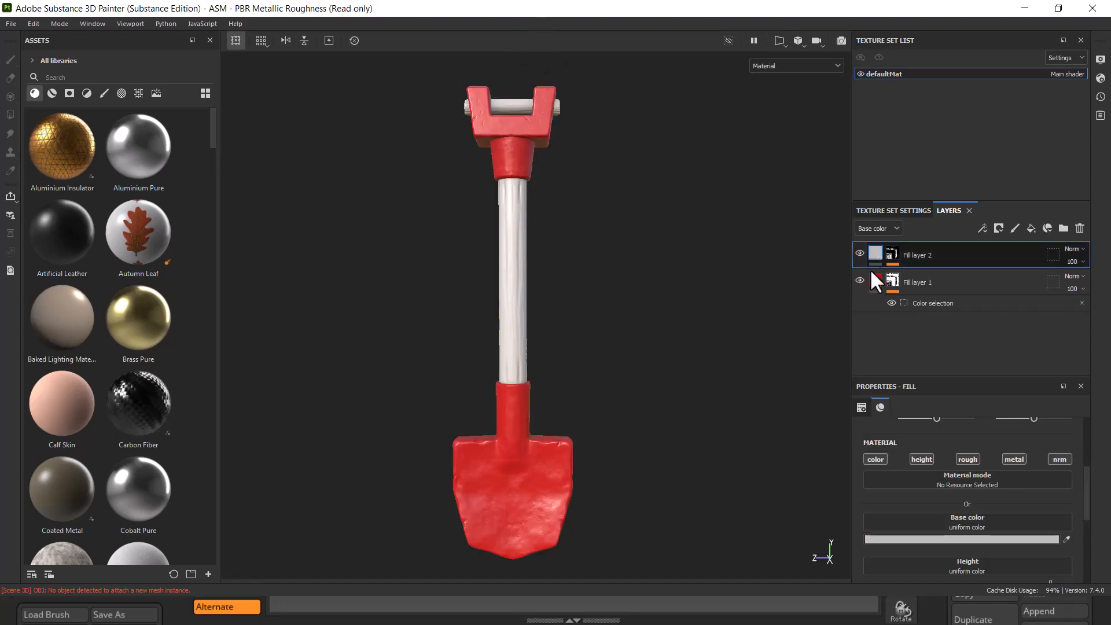
click(981, 541)
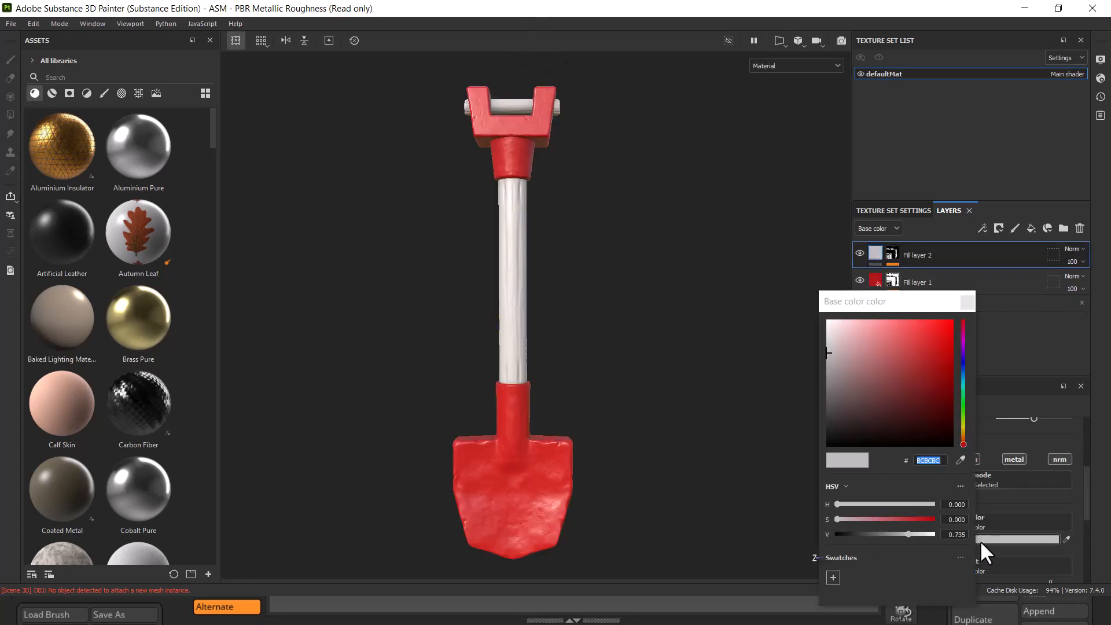
click(964, 372)
click(926, 353)
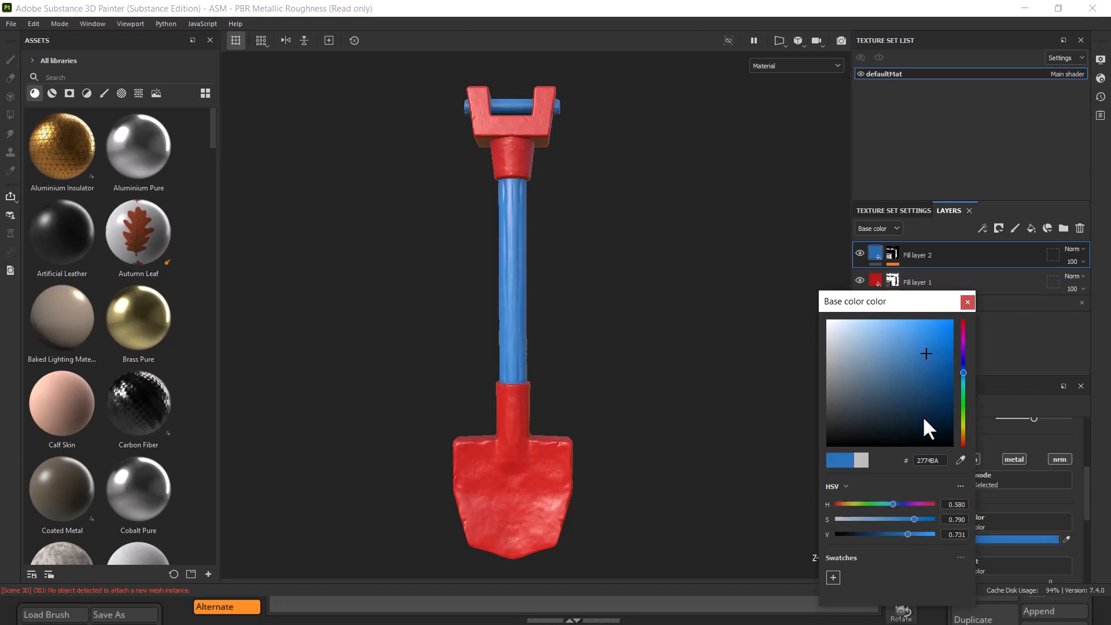
click(968, 302)
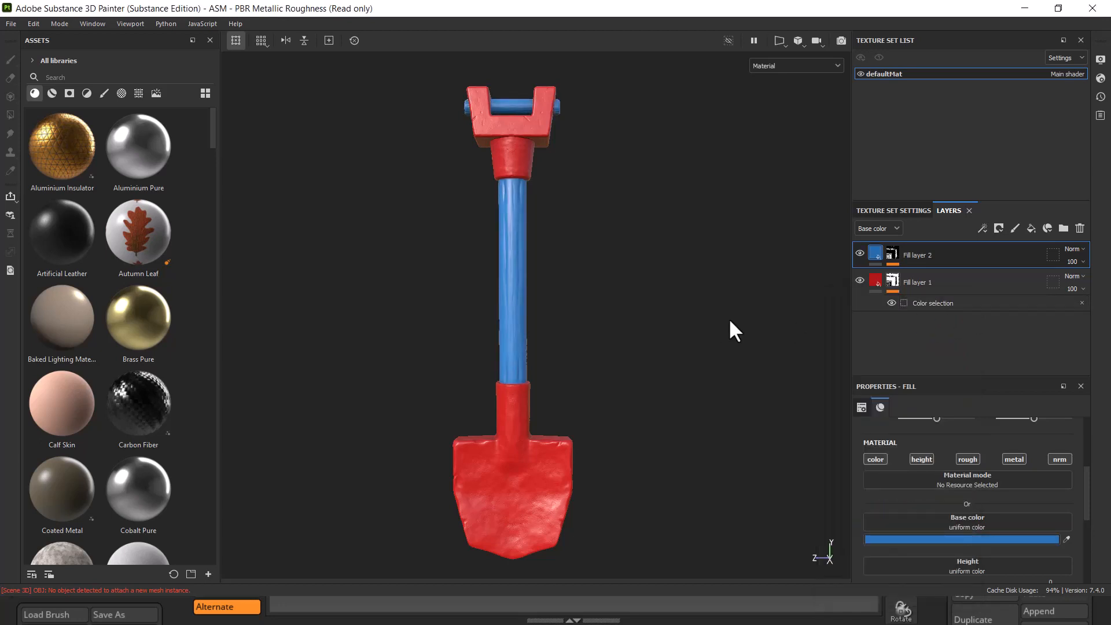
alt+drag(702, 315, 628, 328)
alt+right_drag(628, 327, 678, 387)
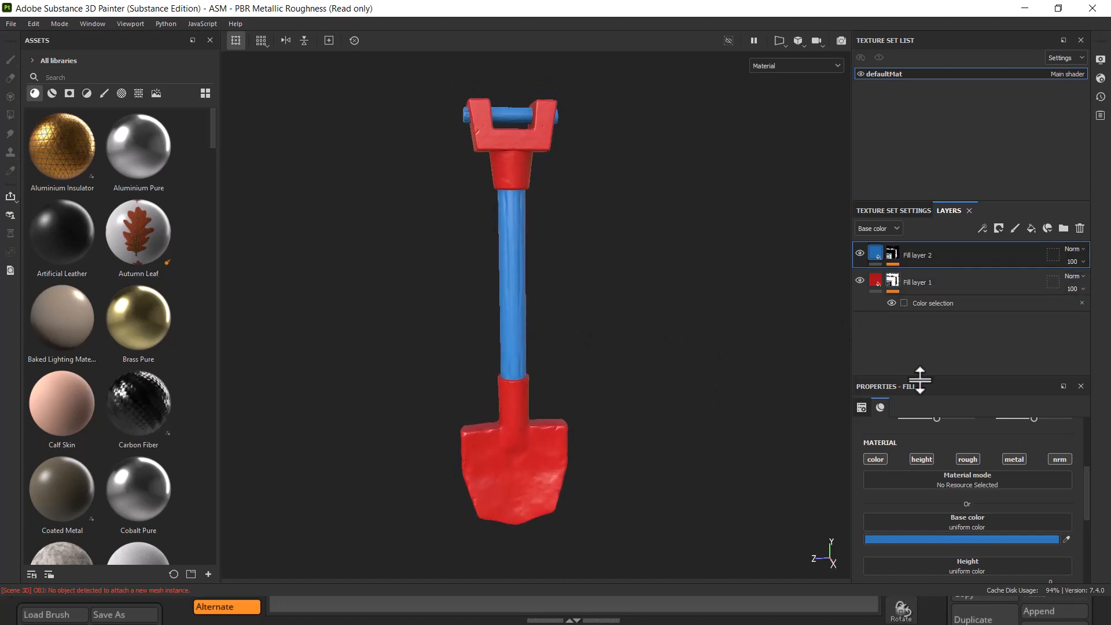
Raise the metallic value of Fill layer 1 to about 0.85.
click(871, 277)
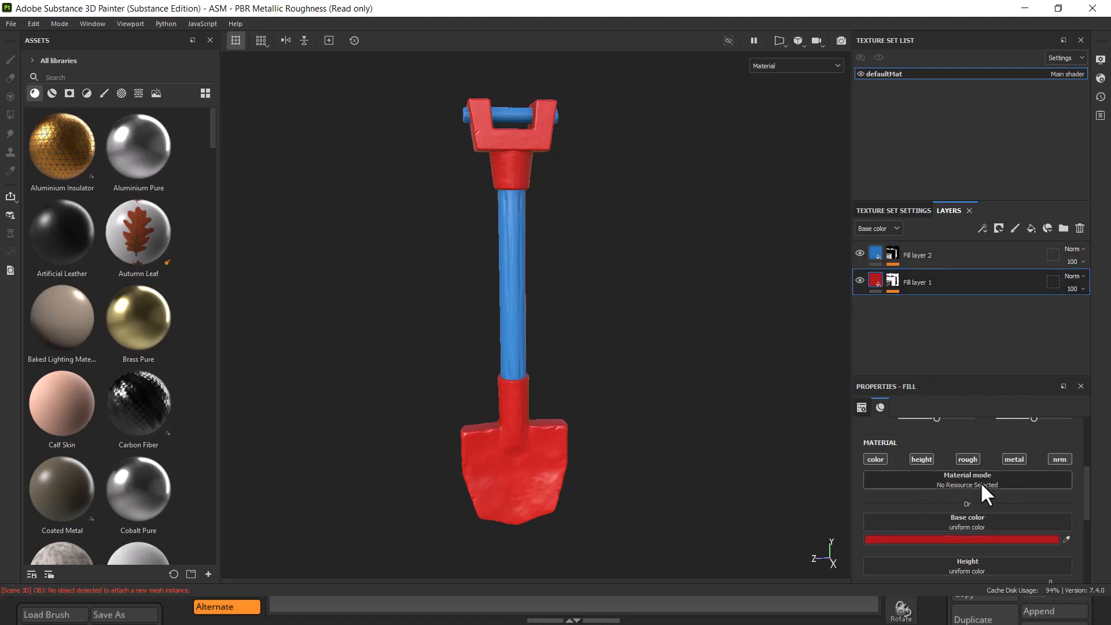
scroll(991, 512, down, 1)
scroll(978, 538, down, 1)
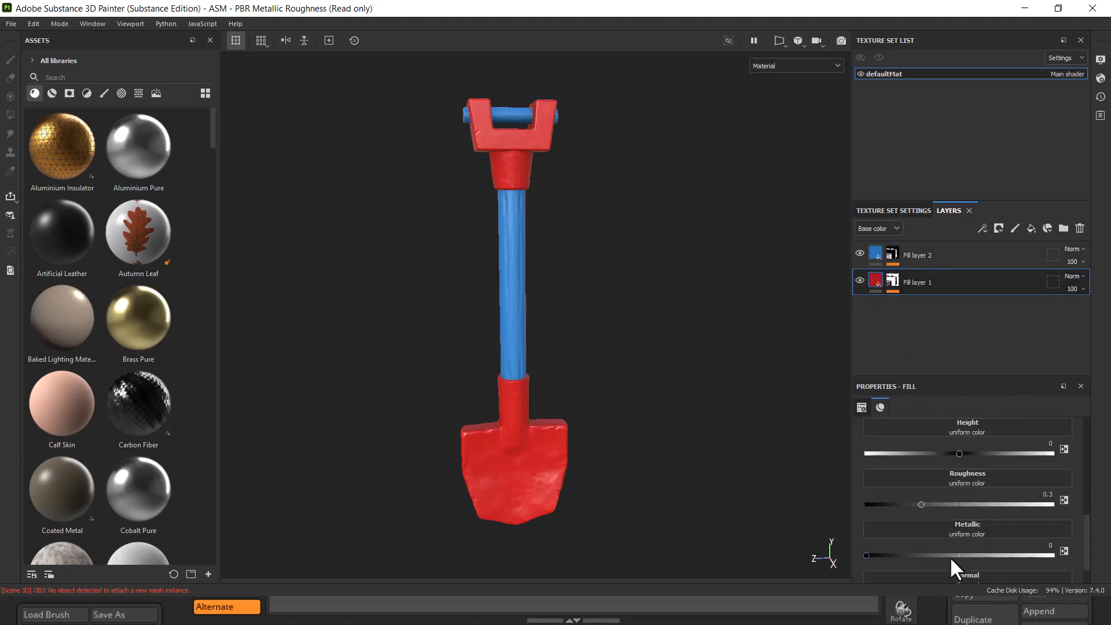
drag(876, 556, 1016, 556)
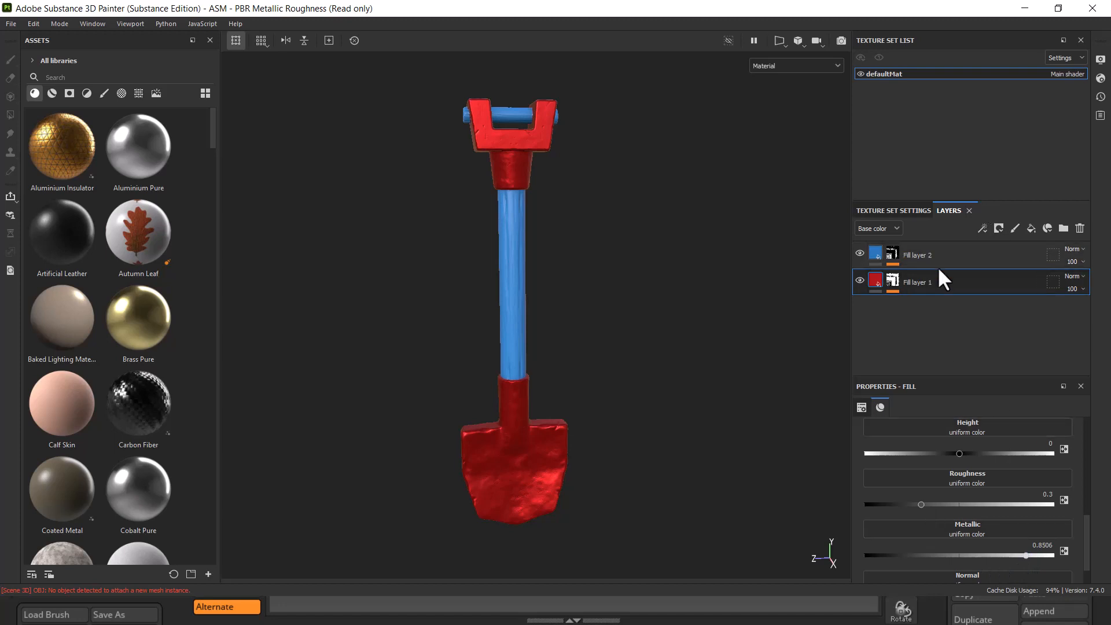
Add the Copper Red Bleached smart material directly above Fill layer 1 and inspect it on the shovel.
click(70, 93)
click(53, 92)
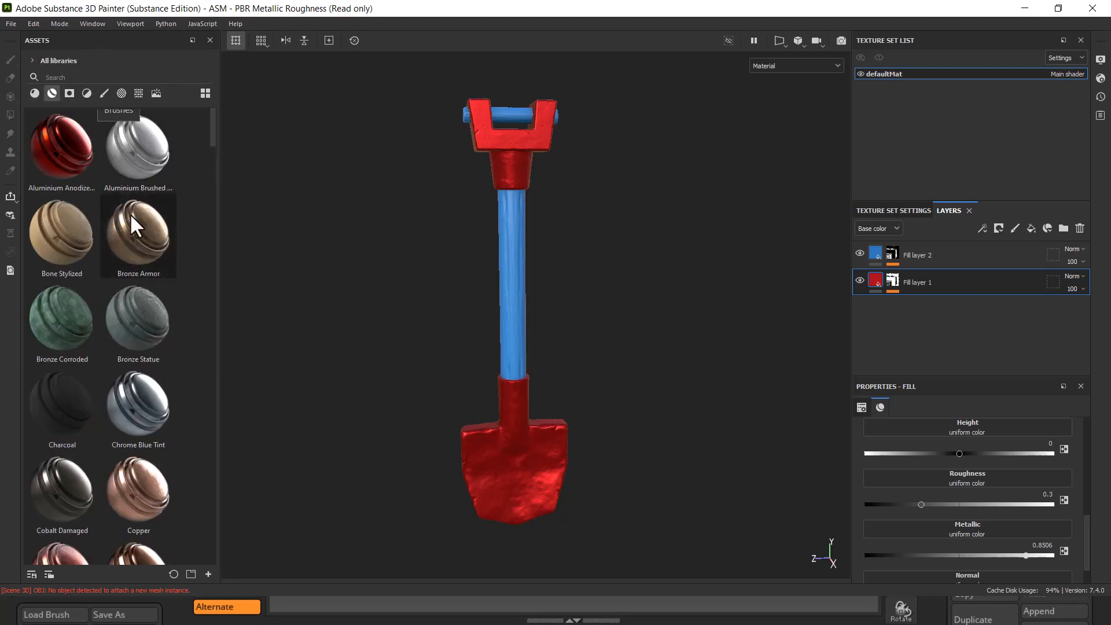
mouse_move(141, 228)
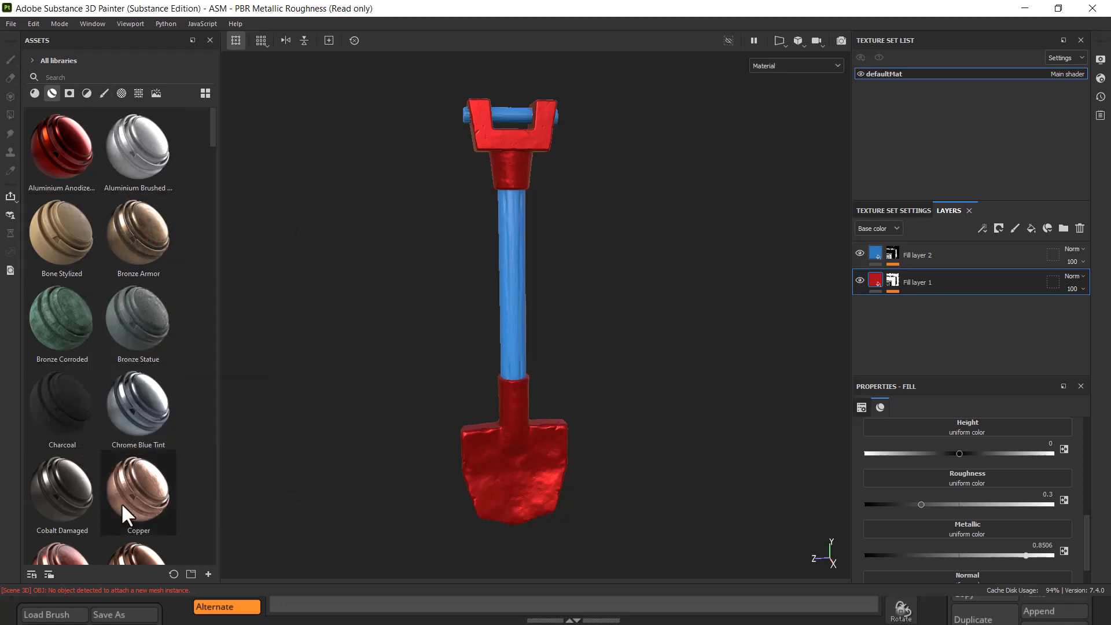
scroll(125, 463, down, 3)
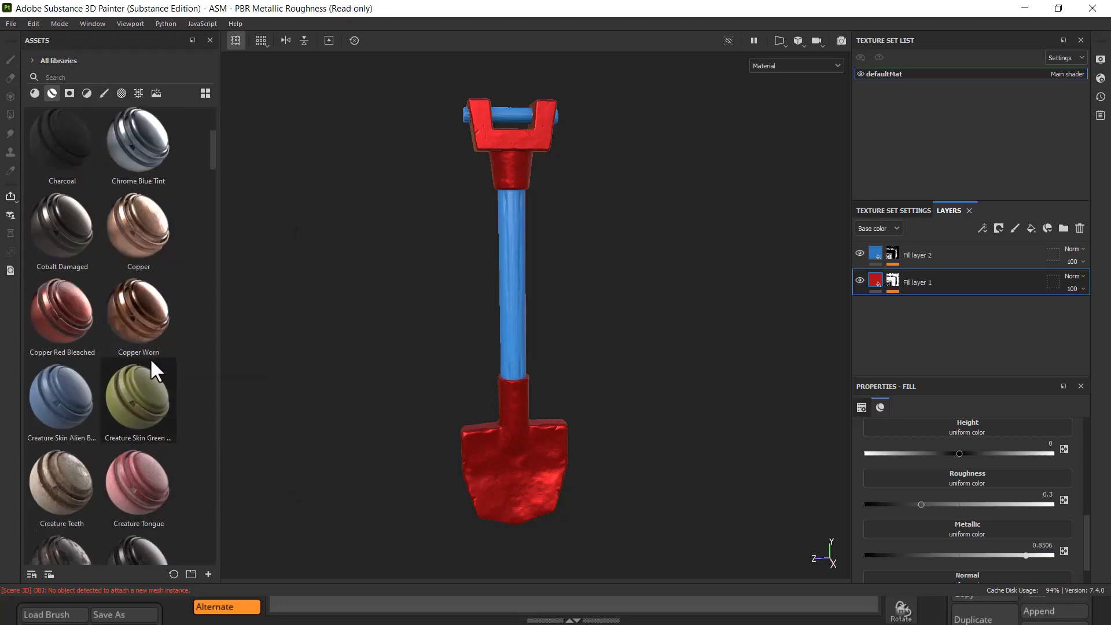
drag(63, 315, 943, 280)
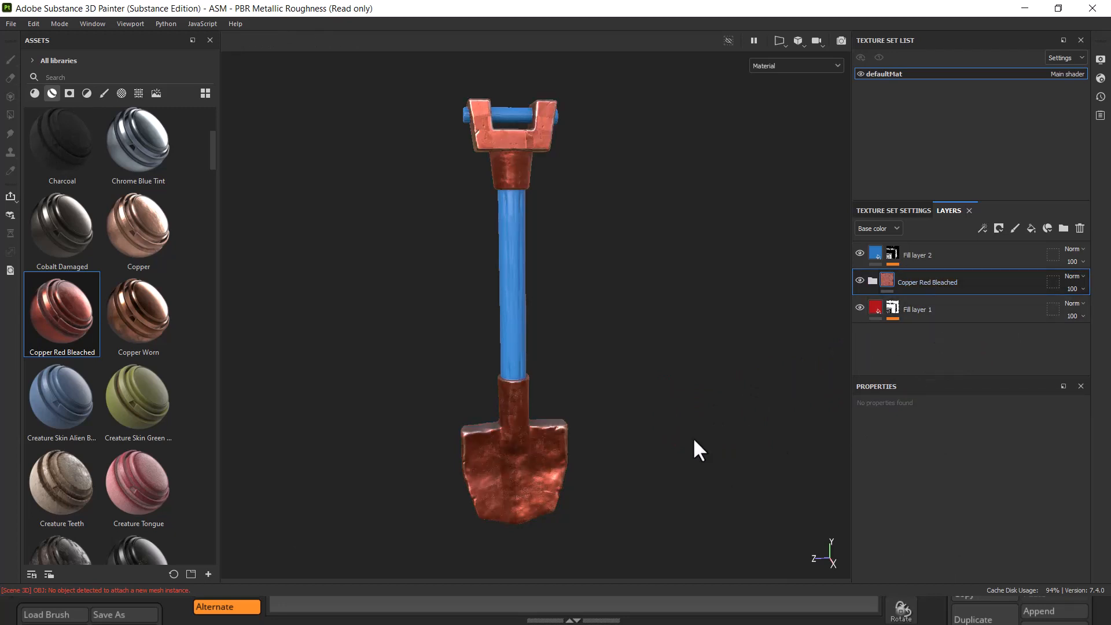
alt+drag(631, 372, 686, 340)
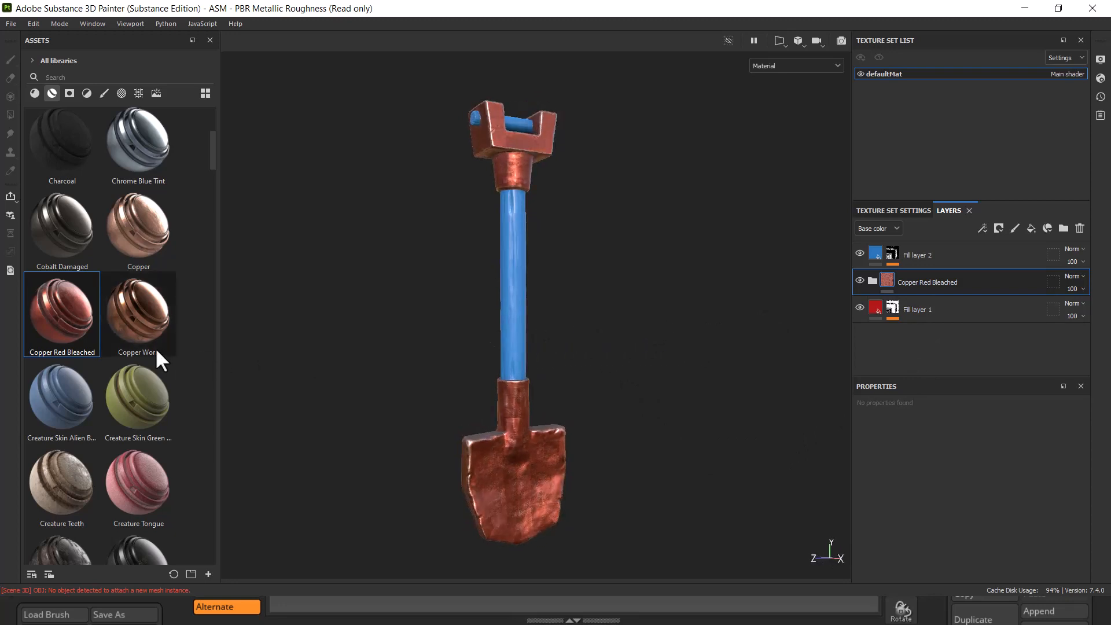
Search the smart materials for "wood" and add Wood Ship Hull Nordic above Fill layer 2.
scroll(104, 367, down, 15)
scroll(118, 391, down, 10)
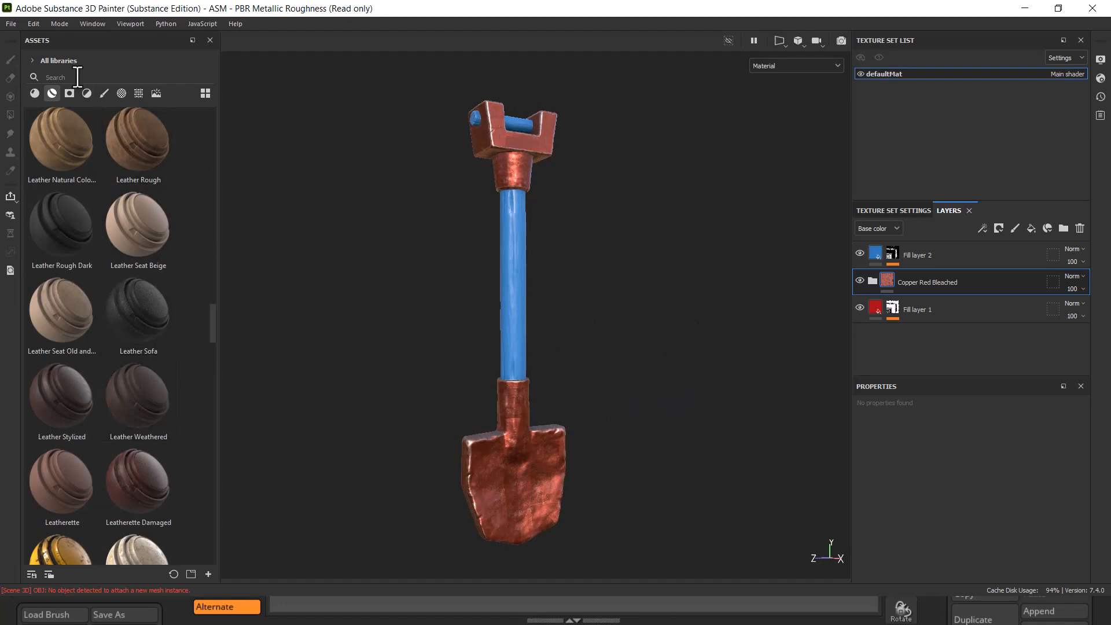
click(99, 70)
text(woold)
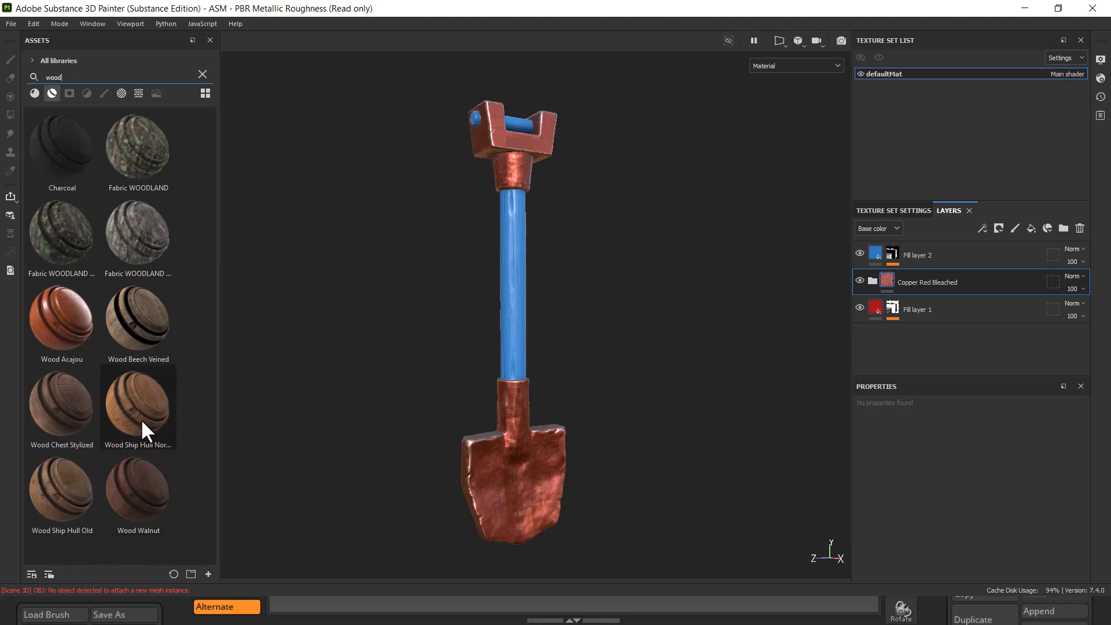
drag(141, 418, 948, 245)
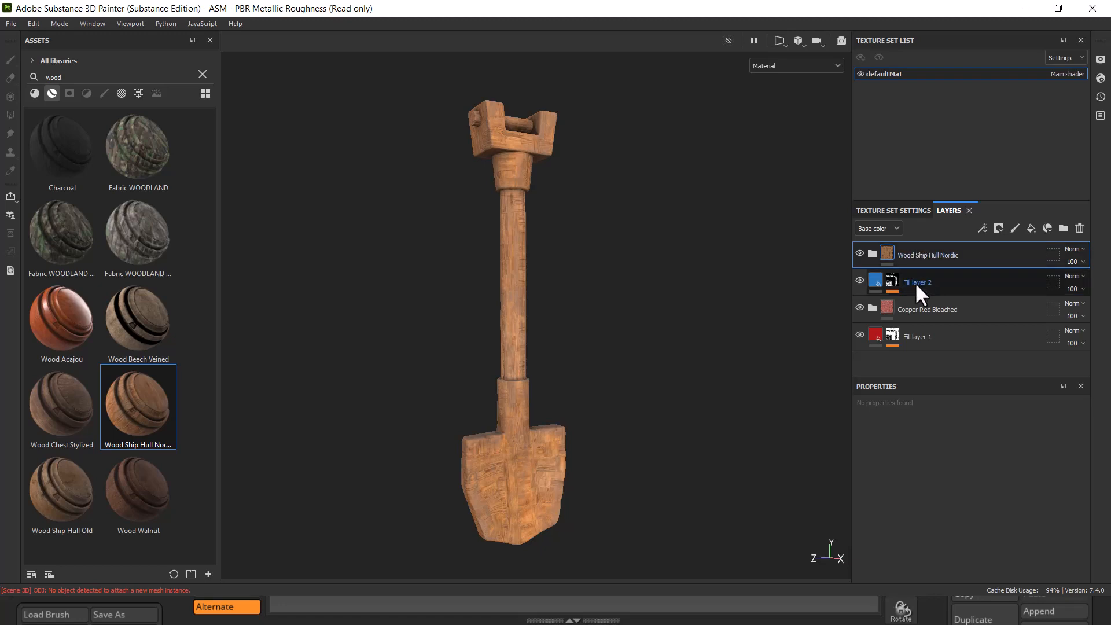
Add a color-selection mask to Wood Ship Hull Nordic, picking the red crossbar and yellow shaft ID colors.
right_click(977, 256)
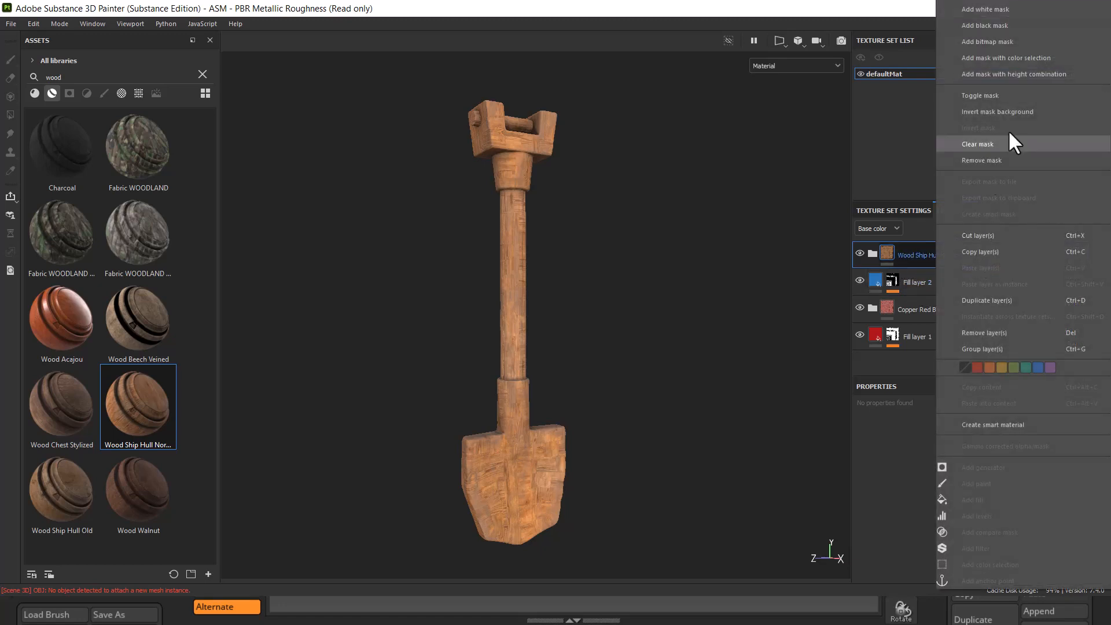
click(1019, 58)
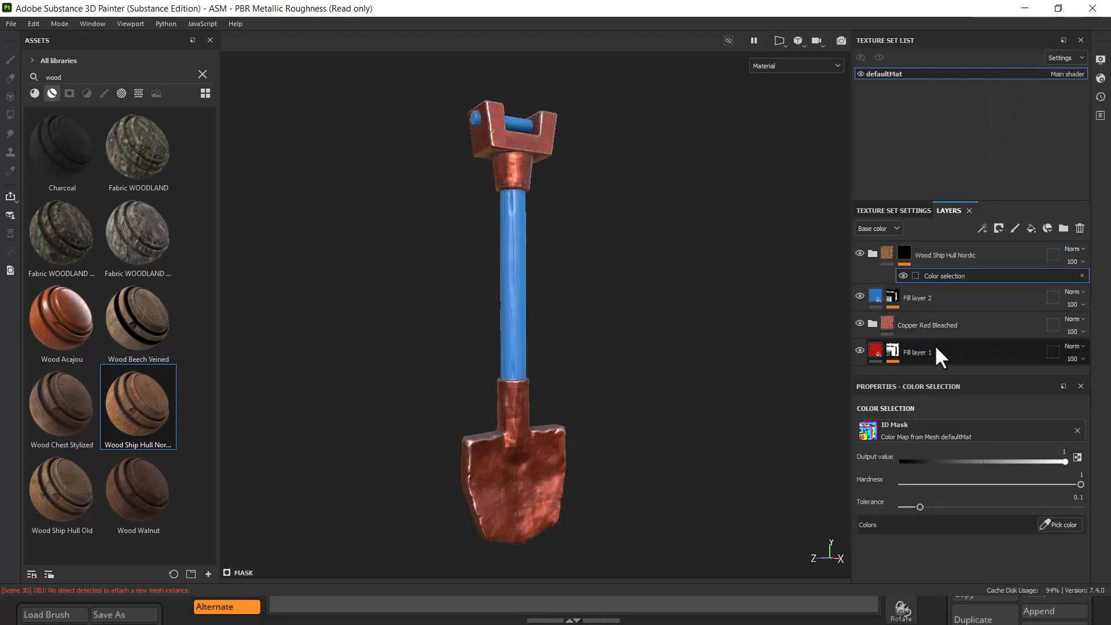
click(1051, 520)
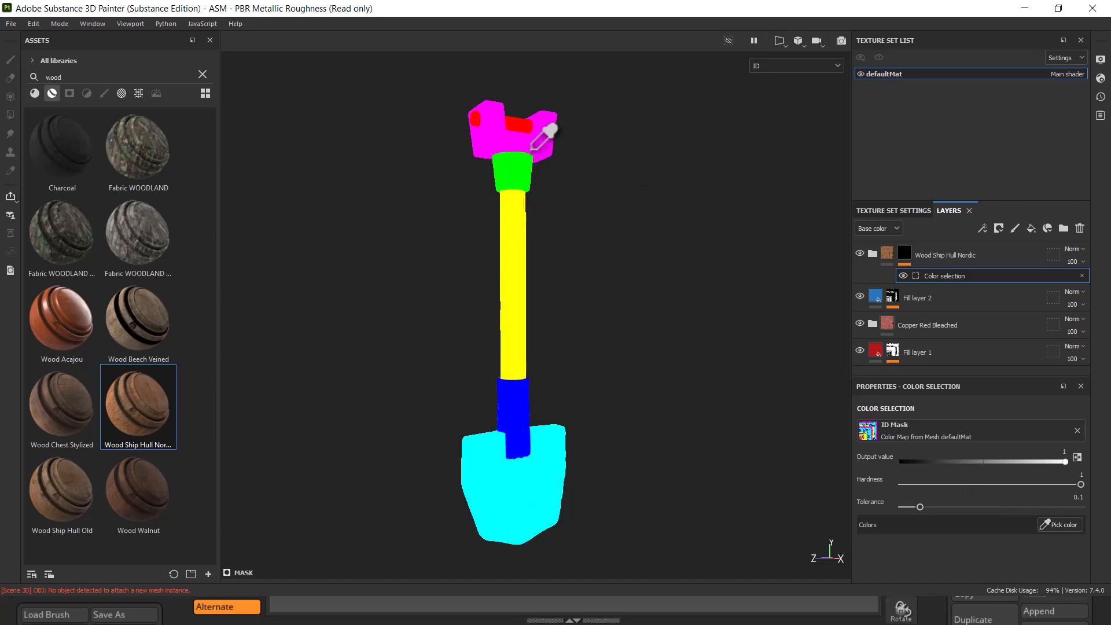
click(519, 117)
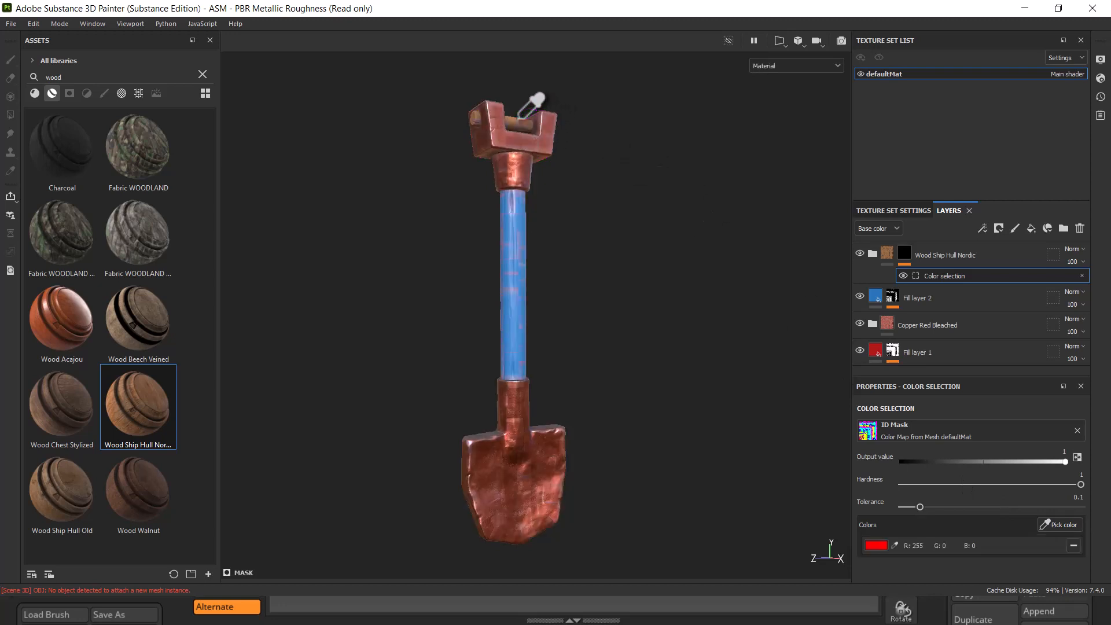
click(1049, 524)
click(524, 258)
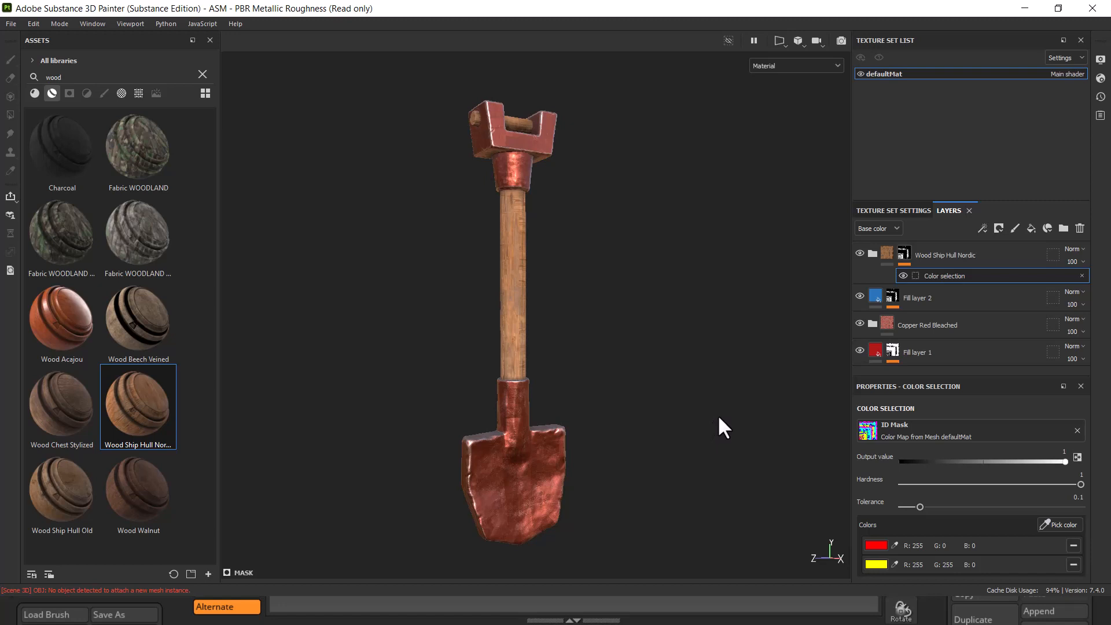
alt+drag(686, 370, 640, 367)
alt+drag(683, 423, 706, 421)
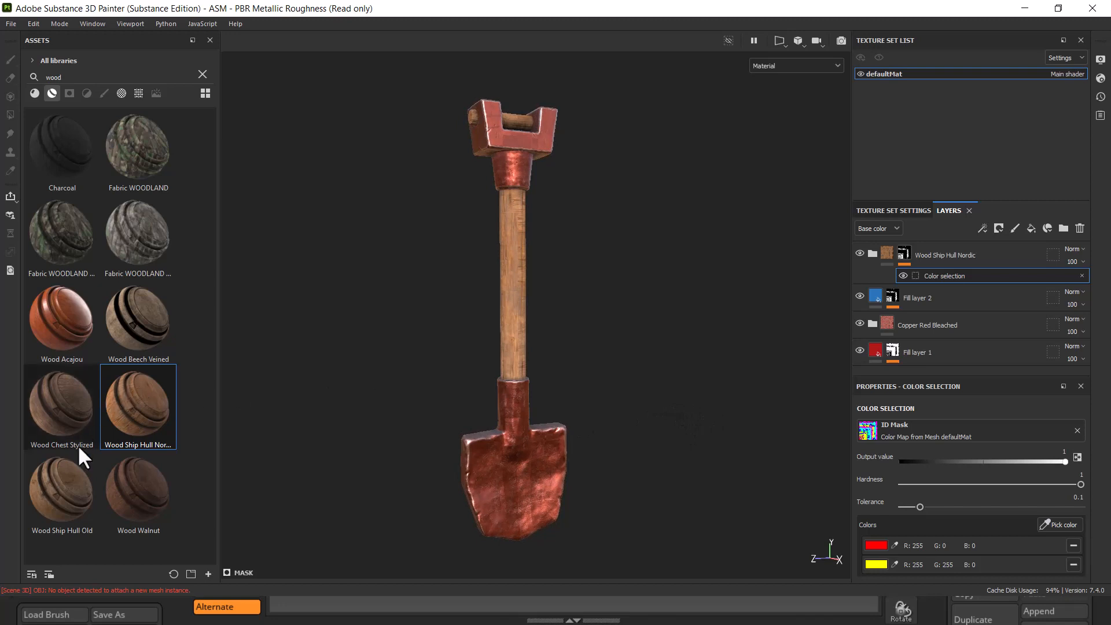
Try the Wood Walnut smart material at the top of the layer stack, inspect it on the shovel, and undo it.
drag(138, 492, 962, 246)
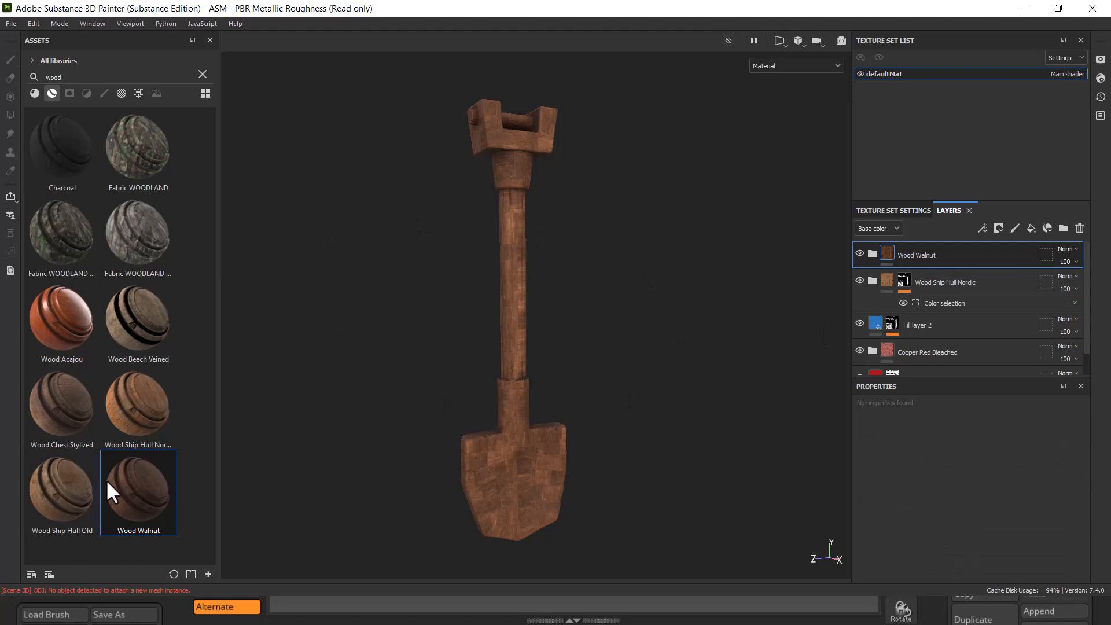
alt+drag(688, 325, 662, 323)
key(ctrl+z)
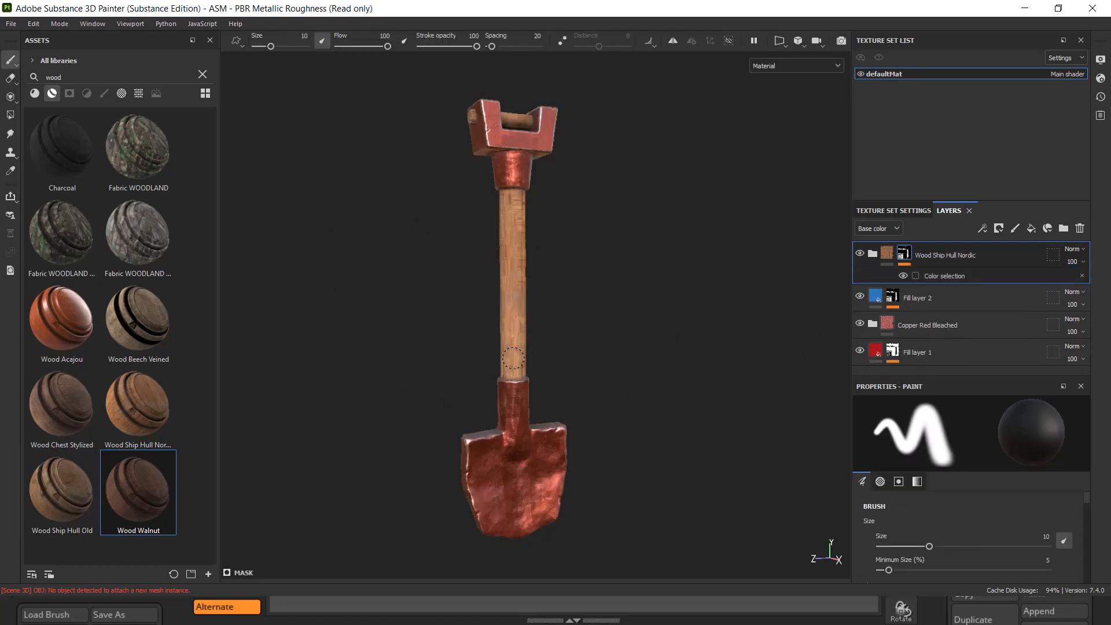
Add the Wood Chest Stylized smart material above Wood Ship Hull Nordic and mask it to the yellow shaft and red crossbar ID colors.
mouse_move(81, 405)
mouse_down()
mouse_move(590, 327)
mouse_move(947, 242)
mouse_up()
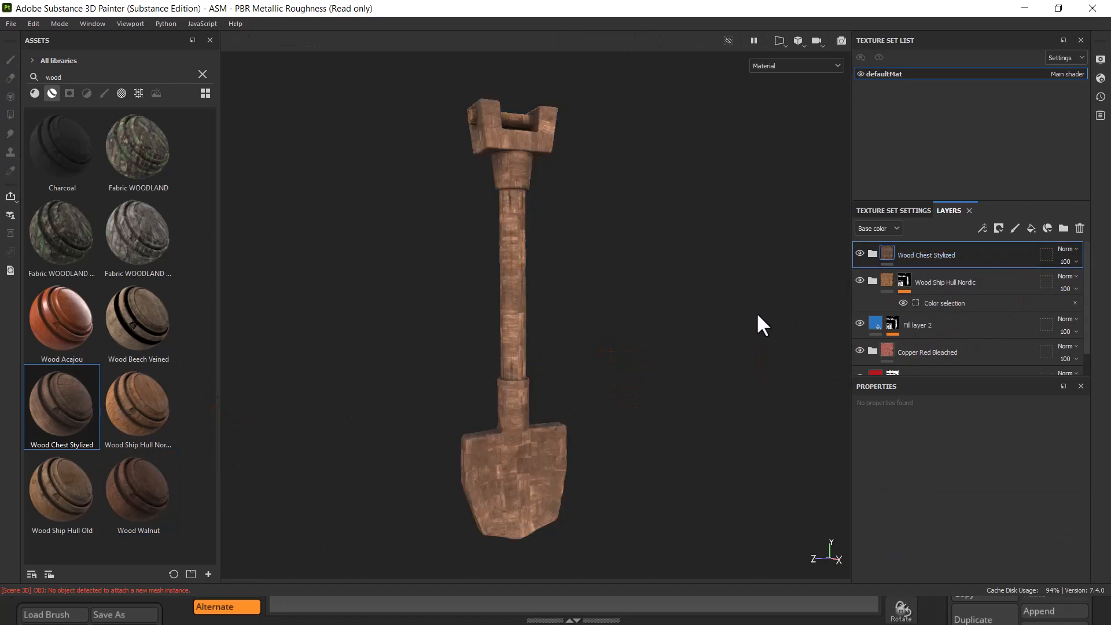
right_click(919, 254)
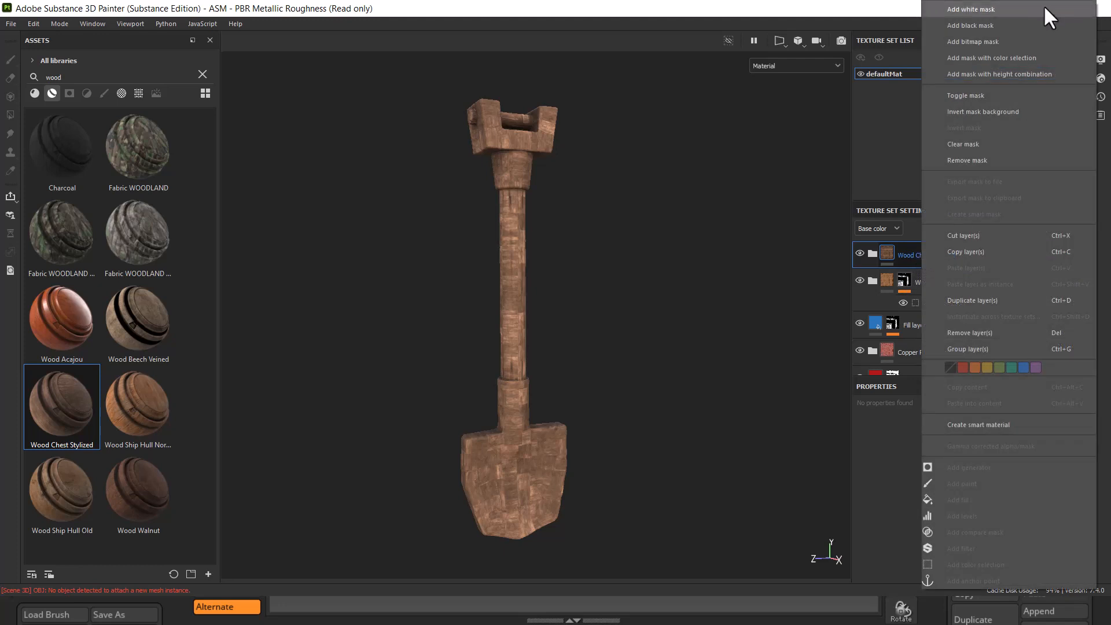
click(1025, 58)
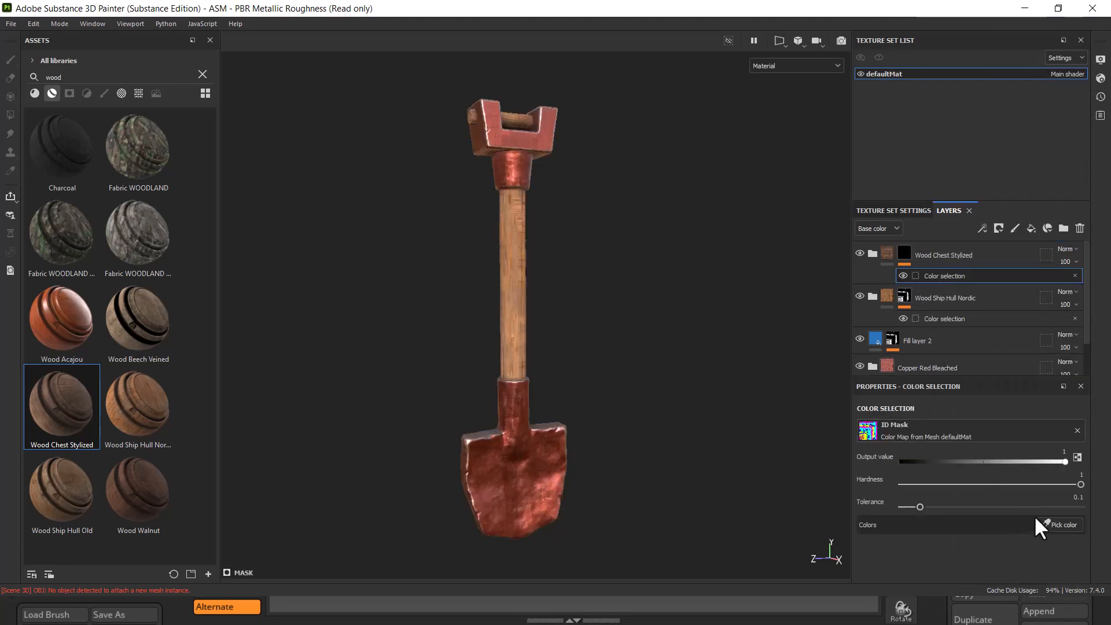
click(1051, 524)
click(521, 243)
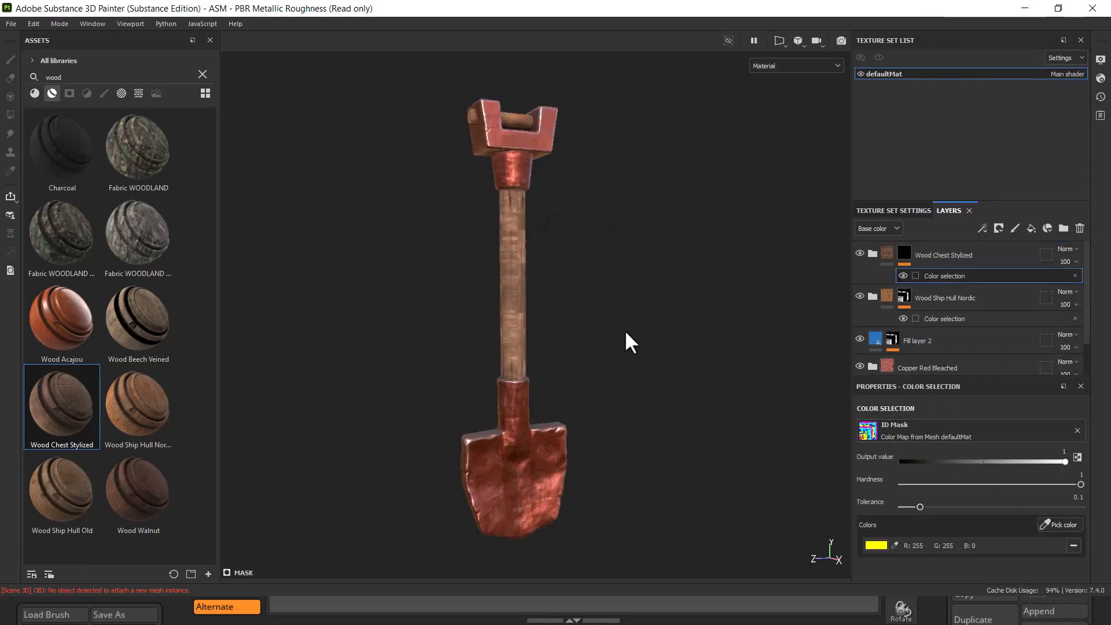
click(1051, 524)
click(521, 116)
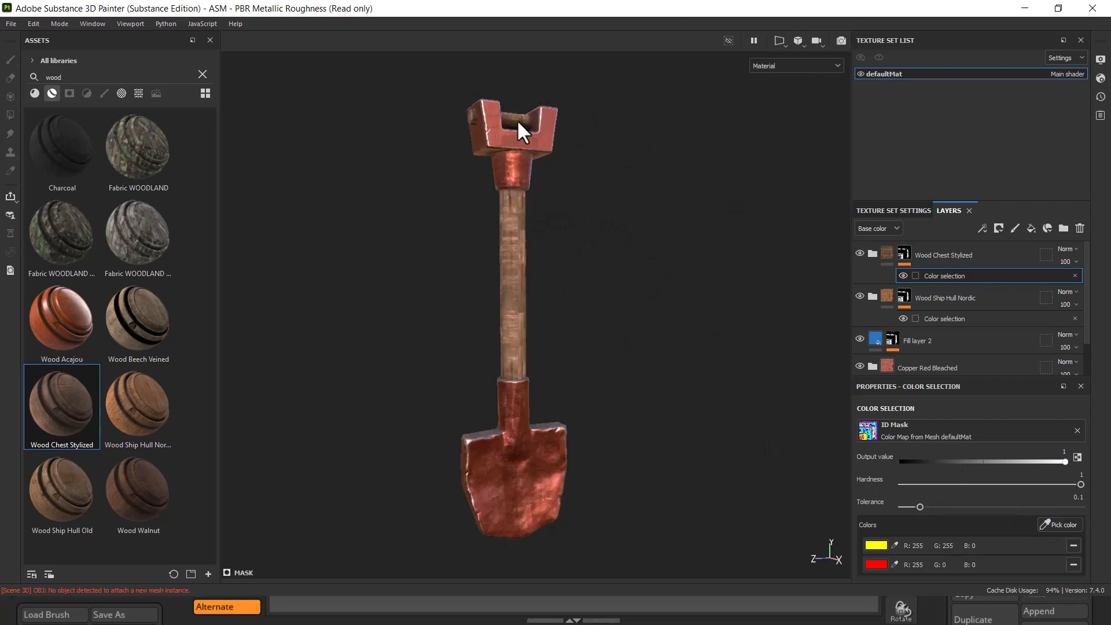
mouse_move(742, 322)
alt+mouse_down()
mouse_move(682, 348)
mouse_move(670, 311)
mouse_move(739, 324)
mouse_move(659, 342)
mouse_move(672, 338)
mouse_move(707, 385)
alt+mouse_up()
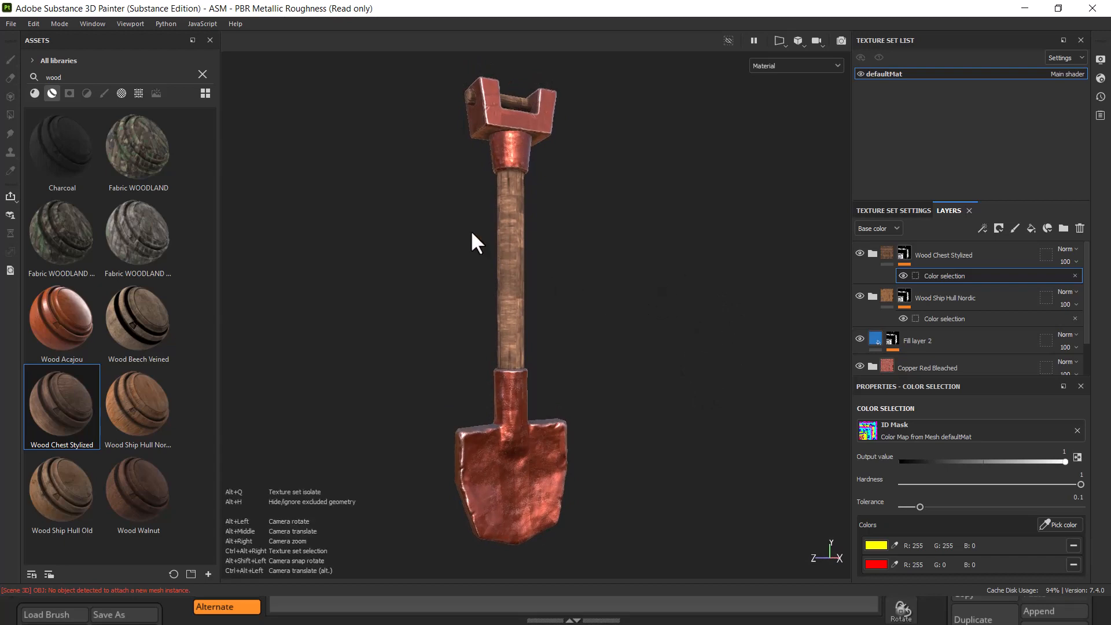
Examine the wood grain on the shaft up close and look through the sublayers of Wood Chest Stylized, including the Wood Fibers 02 fill settings.
key(alt+Tab)
key(Escape)
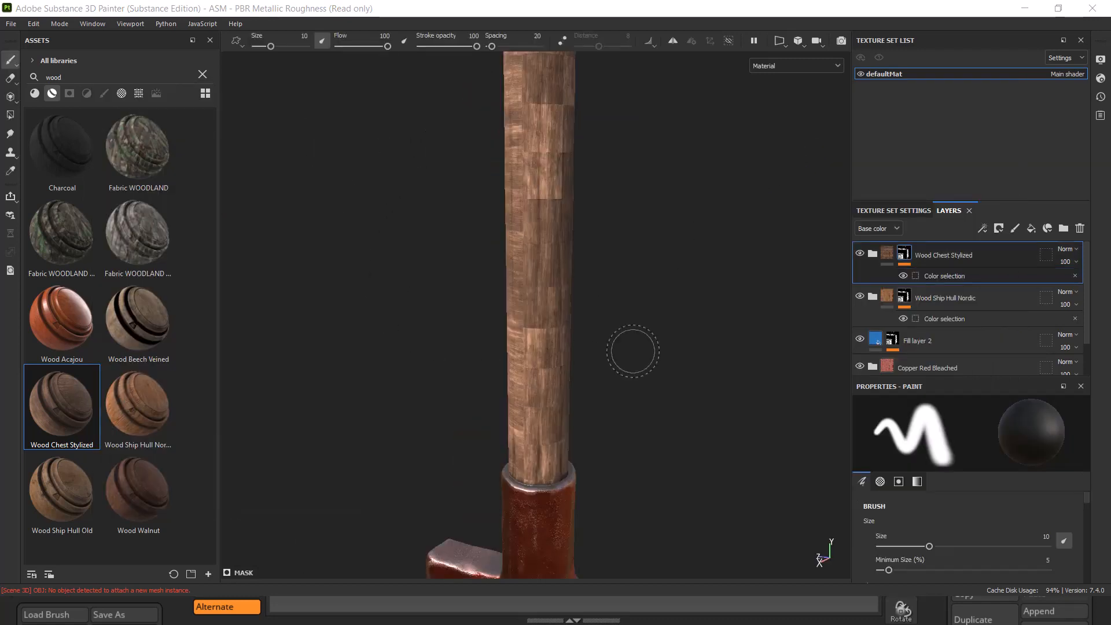
mouse_move(673, 304)
alt+mouse_down()
mouse_move(707, 287)
mouse_move(689, 277)
mouse_move(727, 266)
mouse_move(662, 268)
mouse_move(707, 260)
alt+mouse_up()
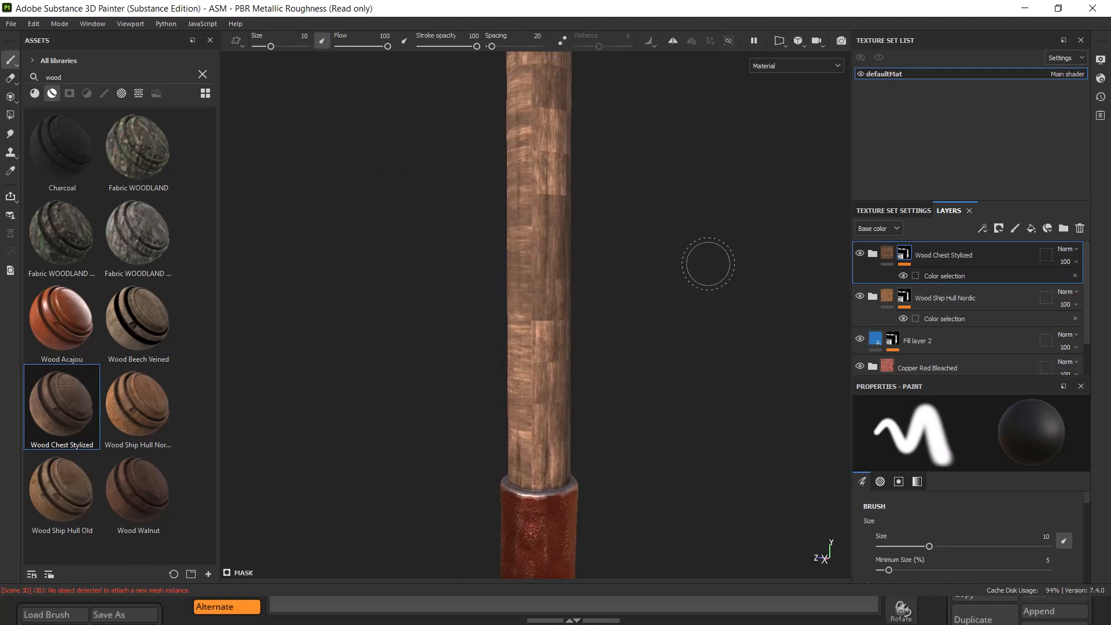
click(889, 259)
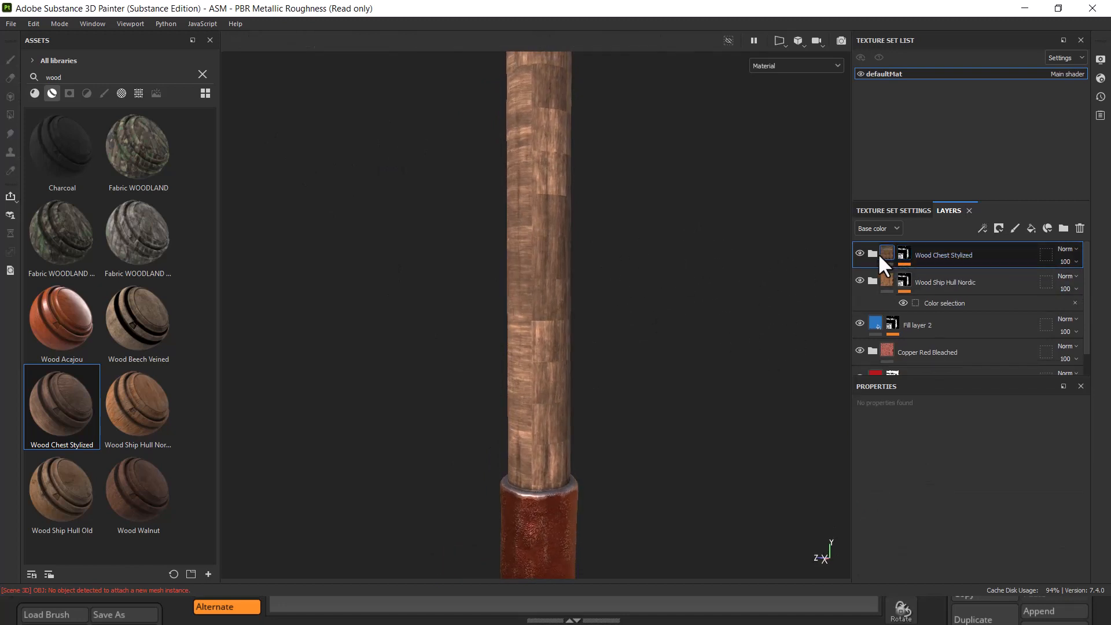
click(872, 253)
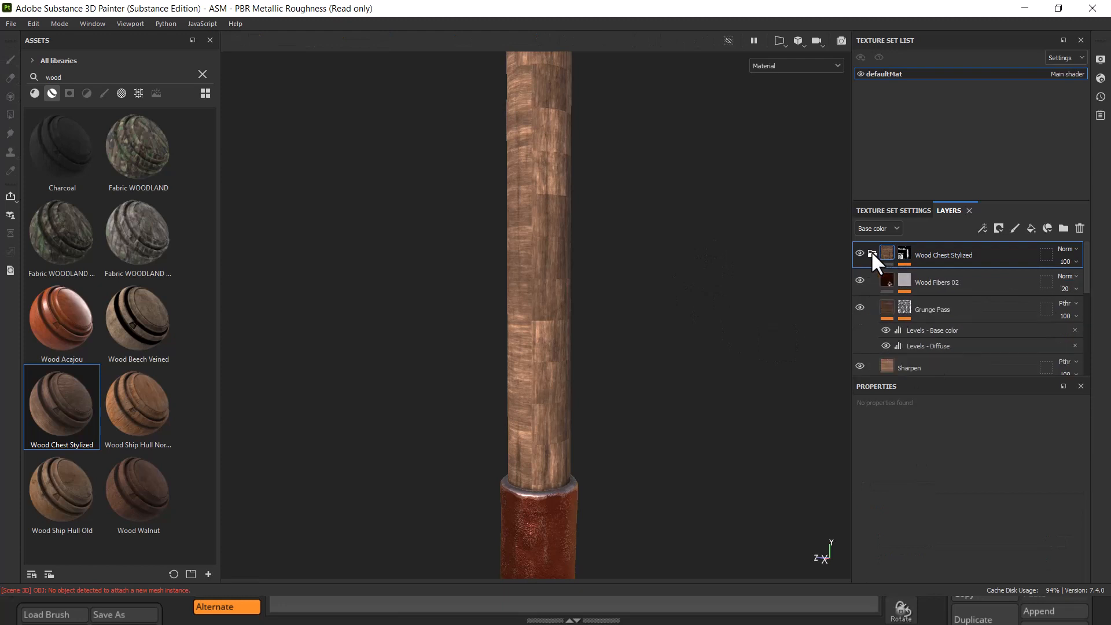
click(888, 282)
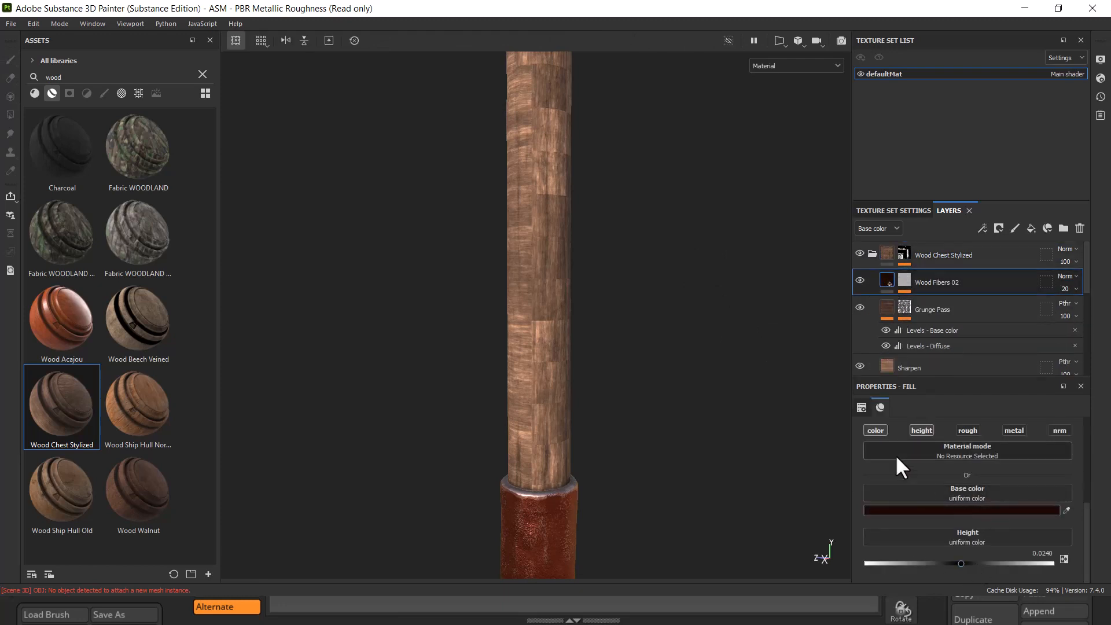
click(862, 407)
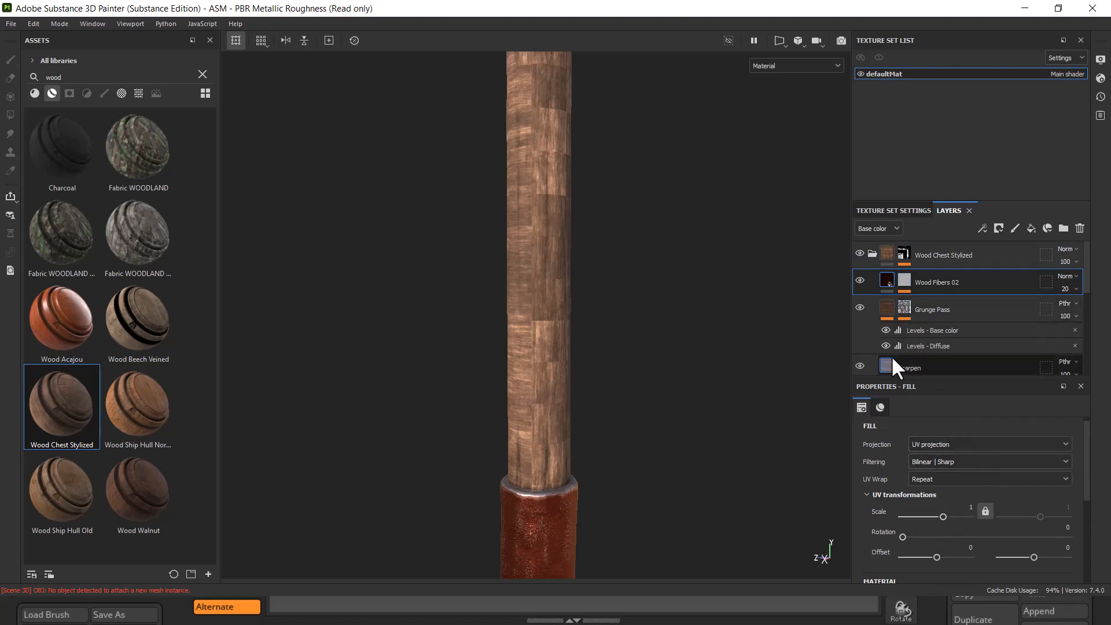
scroll(915, 339, down, 2)
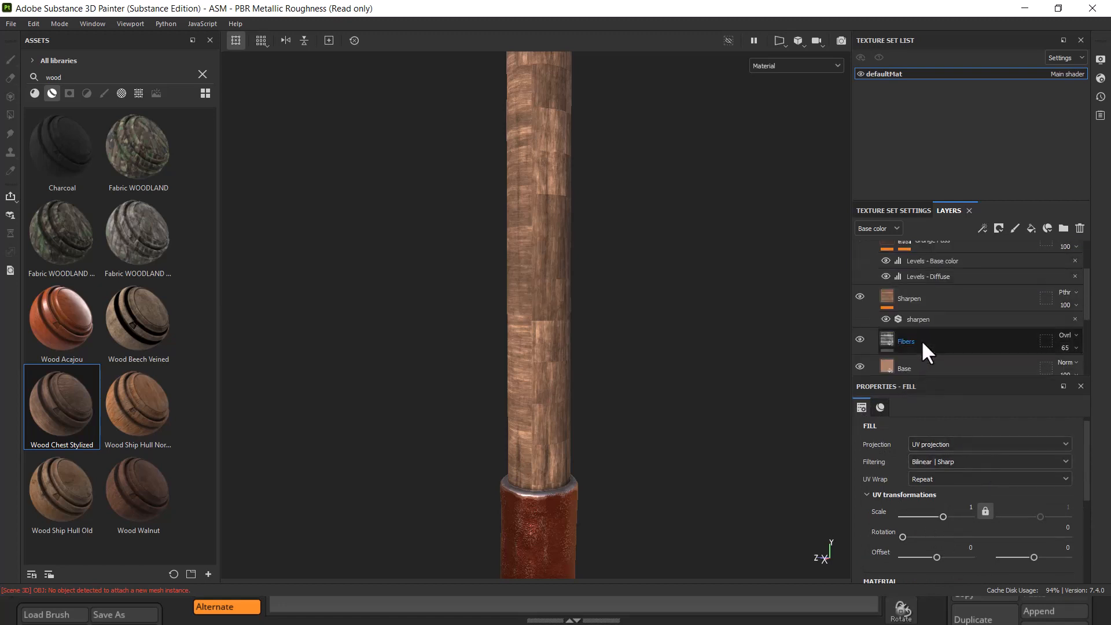
scroll(926, 337, up, 2)
click(873, 253)
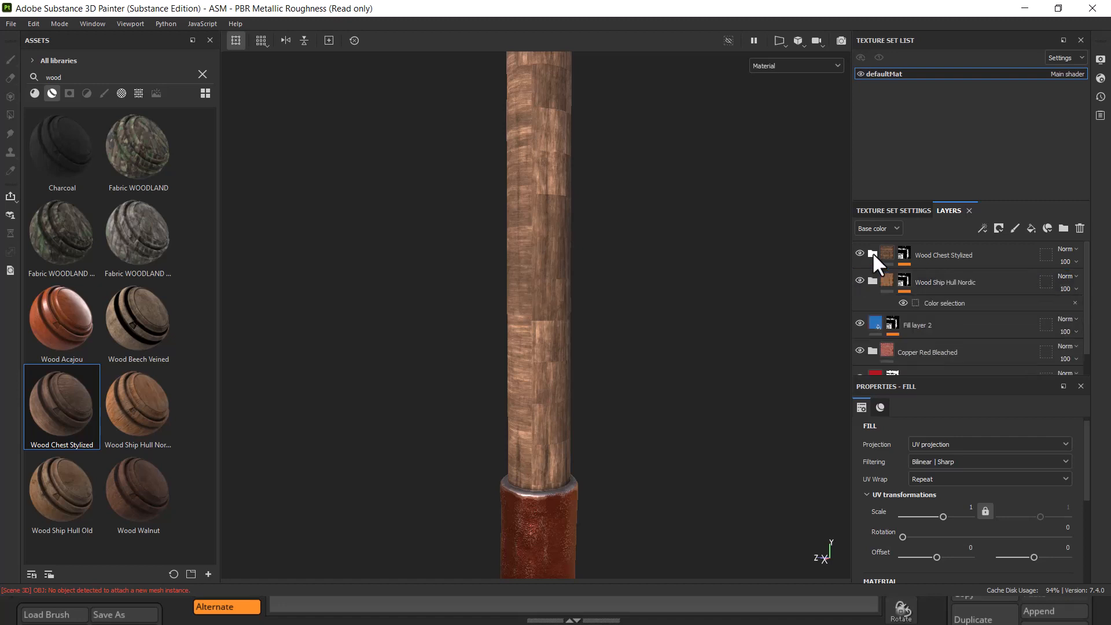
Delete the Wood Ship Hull Nordic layer group.
click(945, 283)
right_click(963, 283)
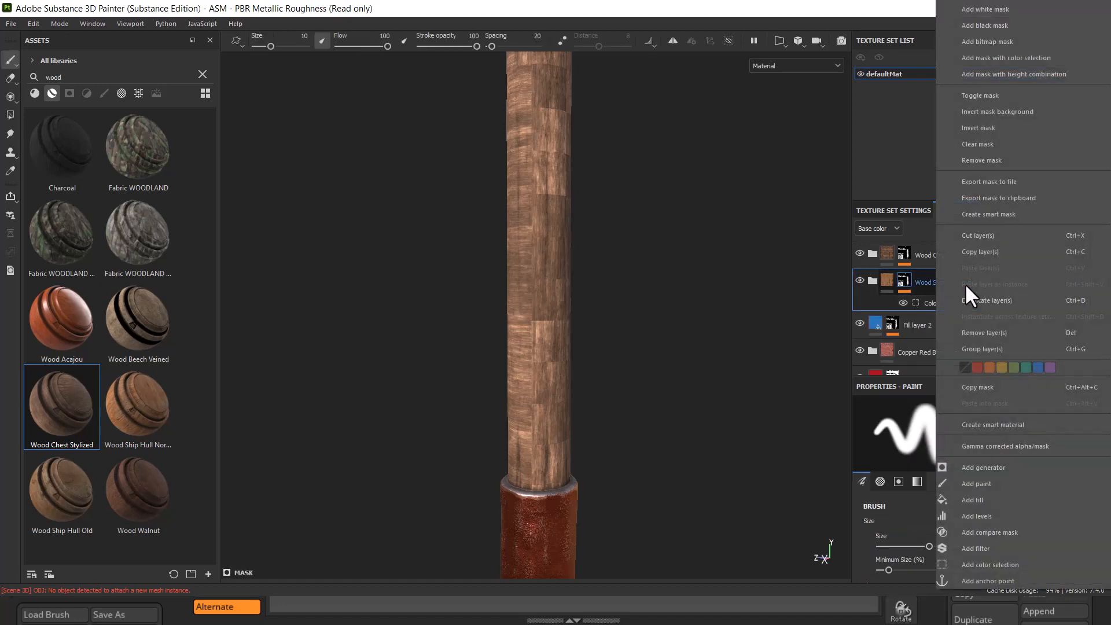
click(924, 284)
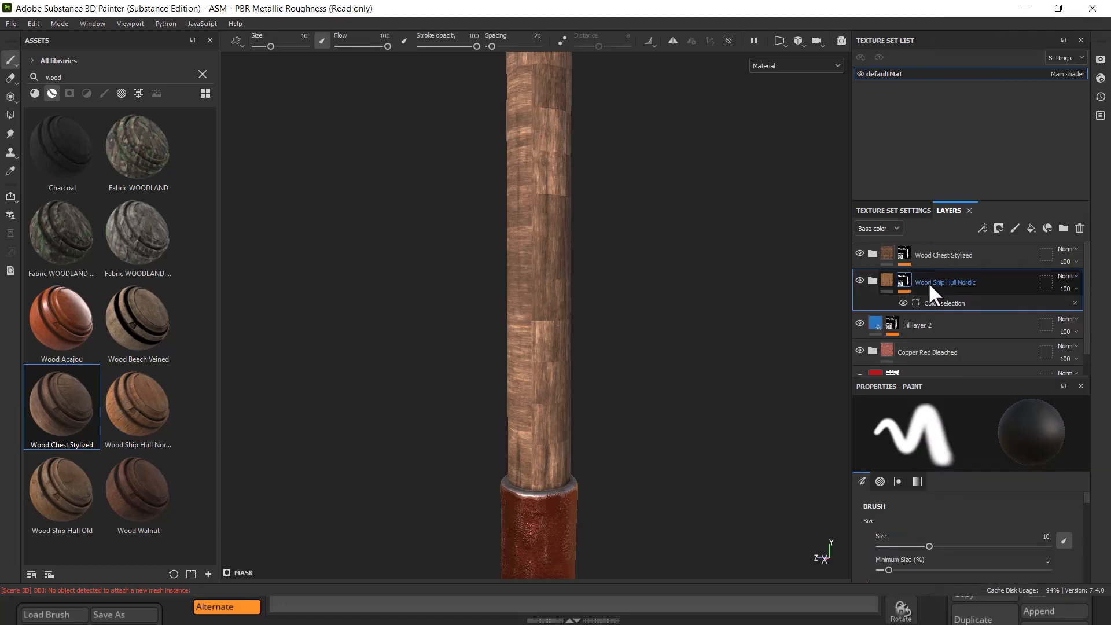
click(929, 283)
Try UV, Warp and Cylindrical projection on the Base sublayer of Wood Chest Stylized, and set it to Spherical projection.
click(873, 253)
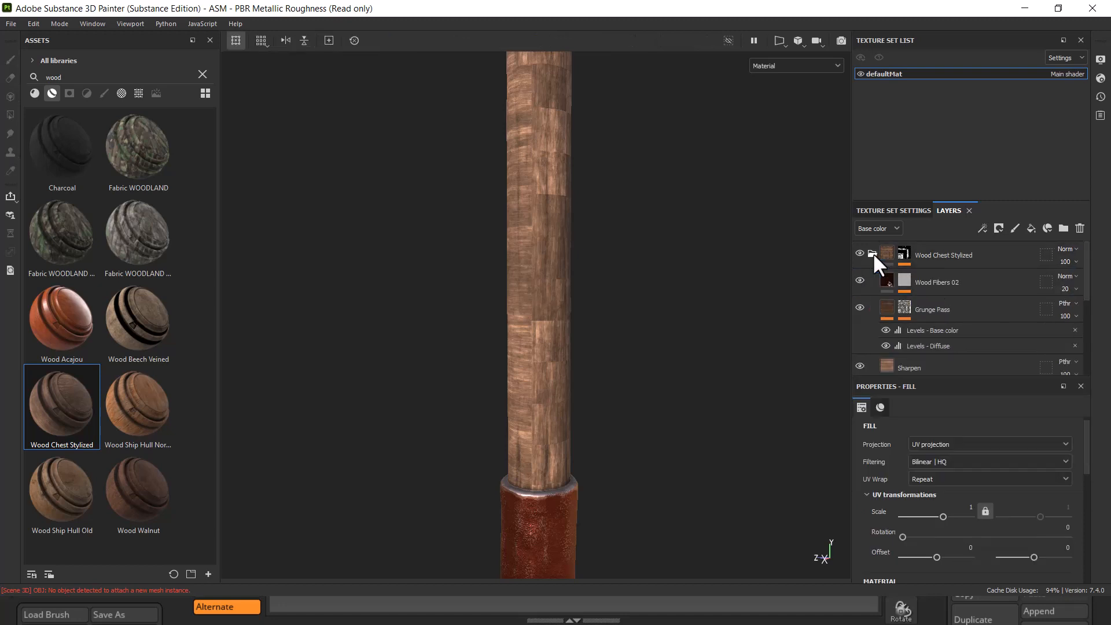
scroll(915, 329, down, 6)
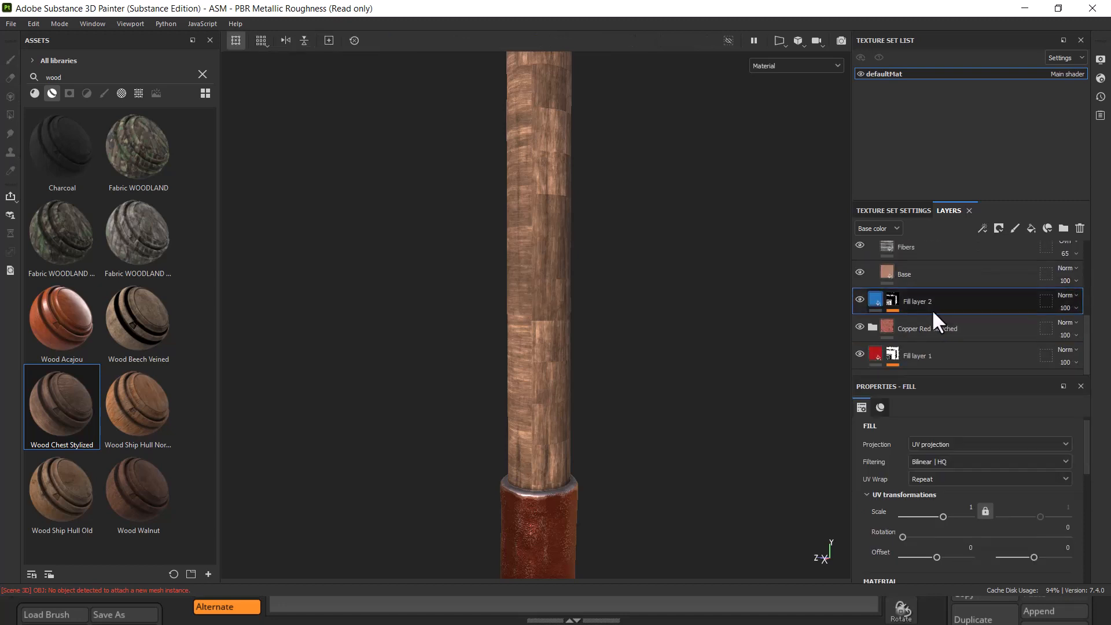
scroll(926, 318, up, 1)
click(912, 311)
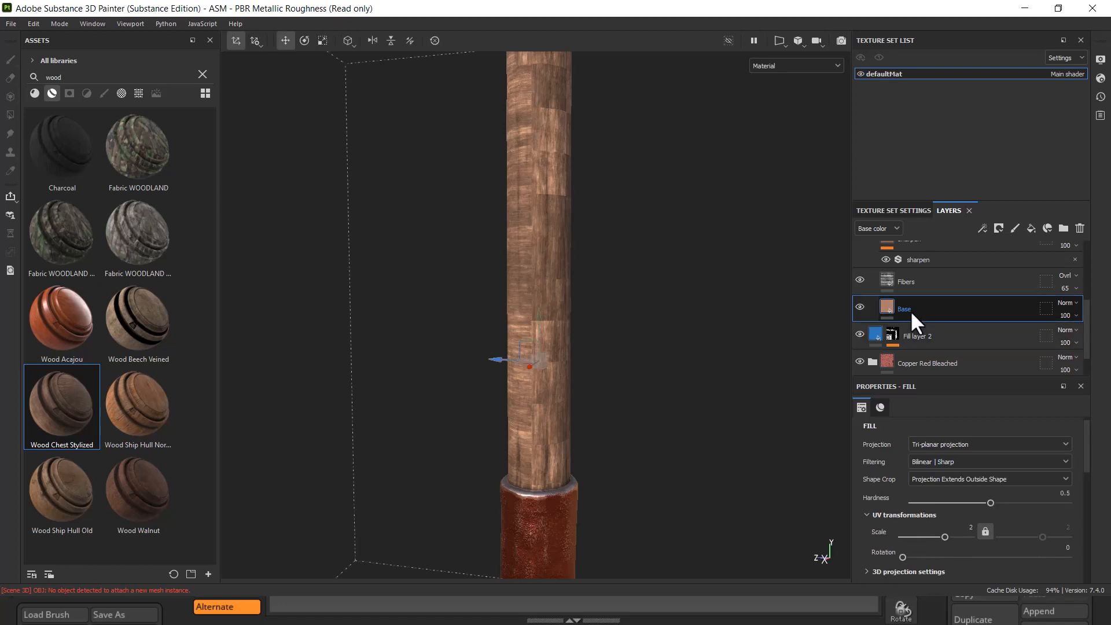
click(960, 444)
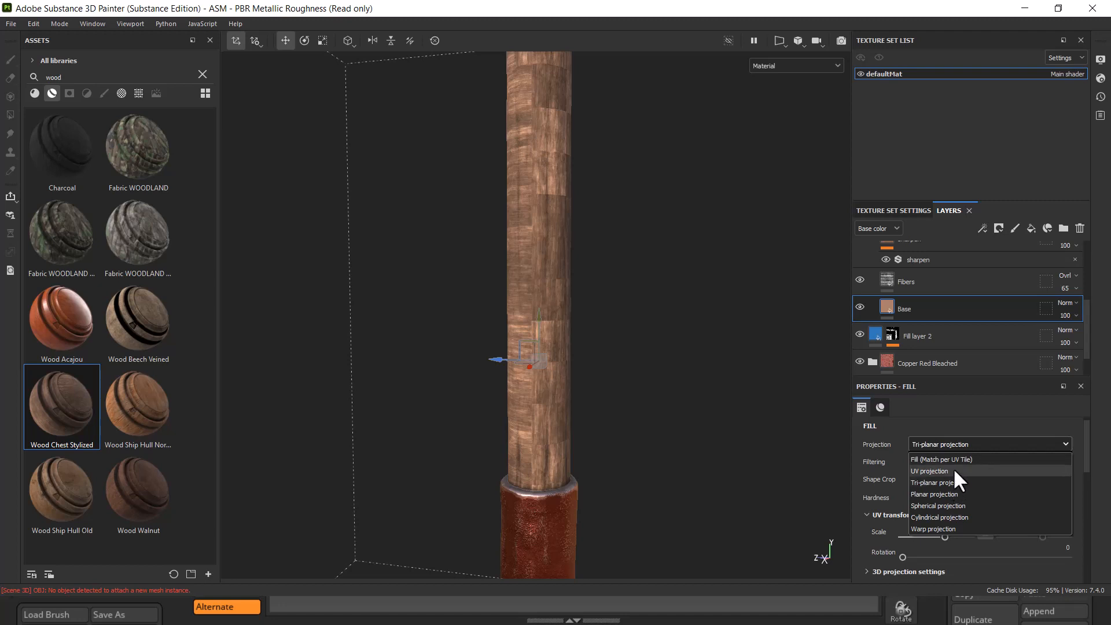
click(954, 470)
click(960, 446)
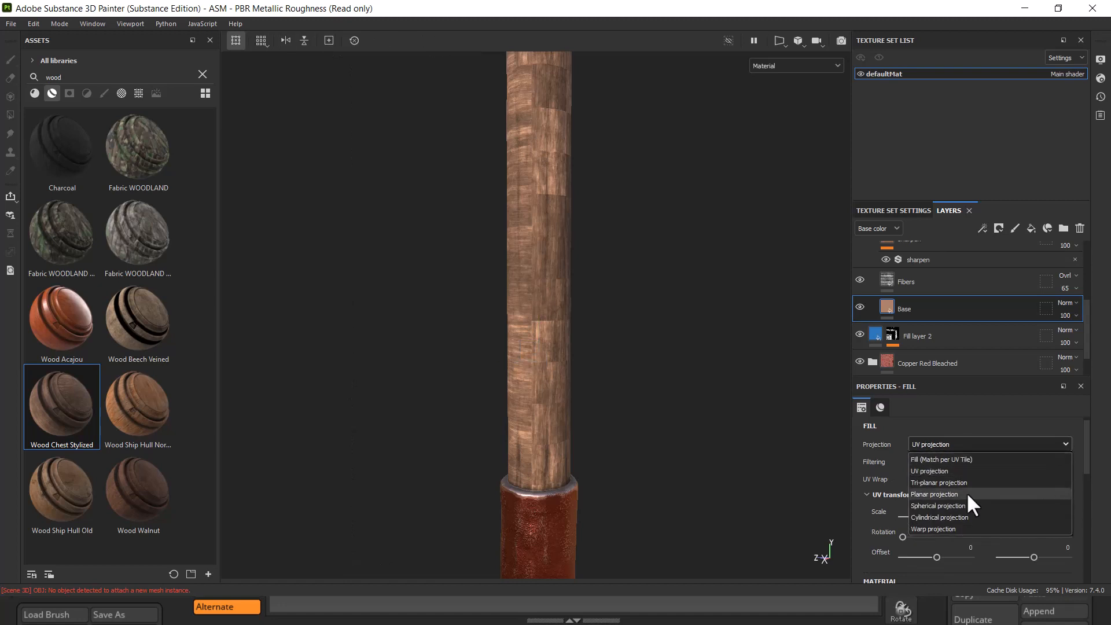
click(967, 526)
click(965, 444)
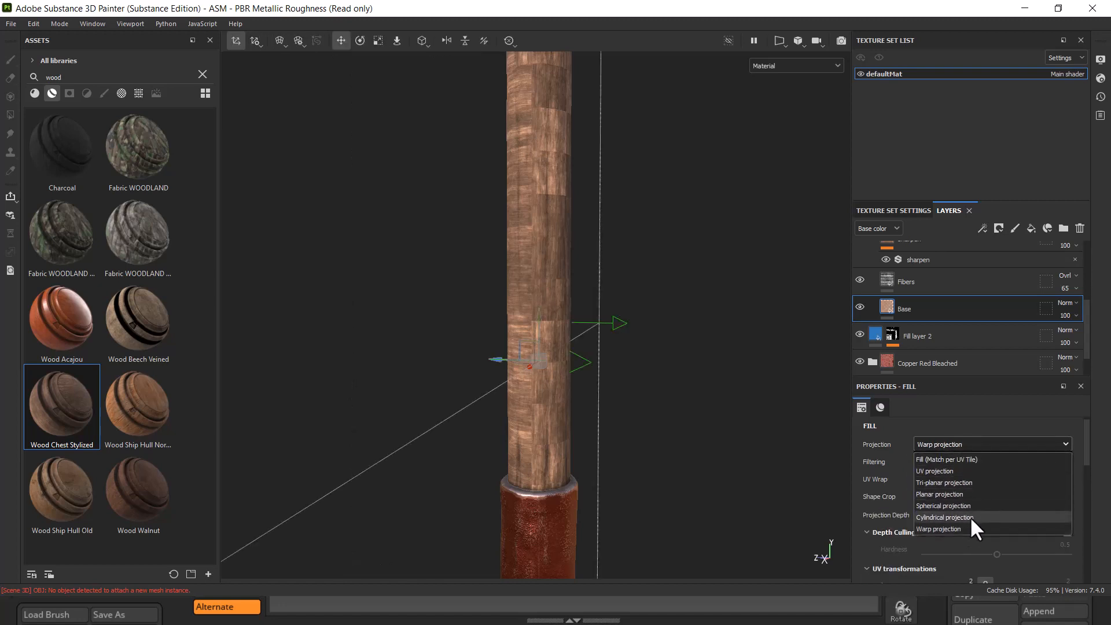
click(970, 516)
click(967, 443)
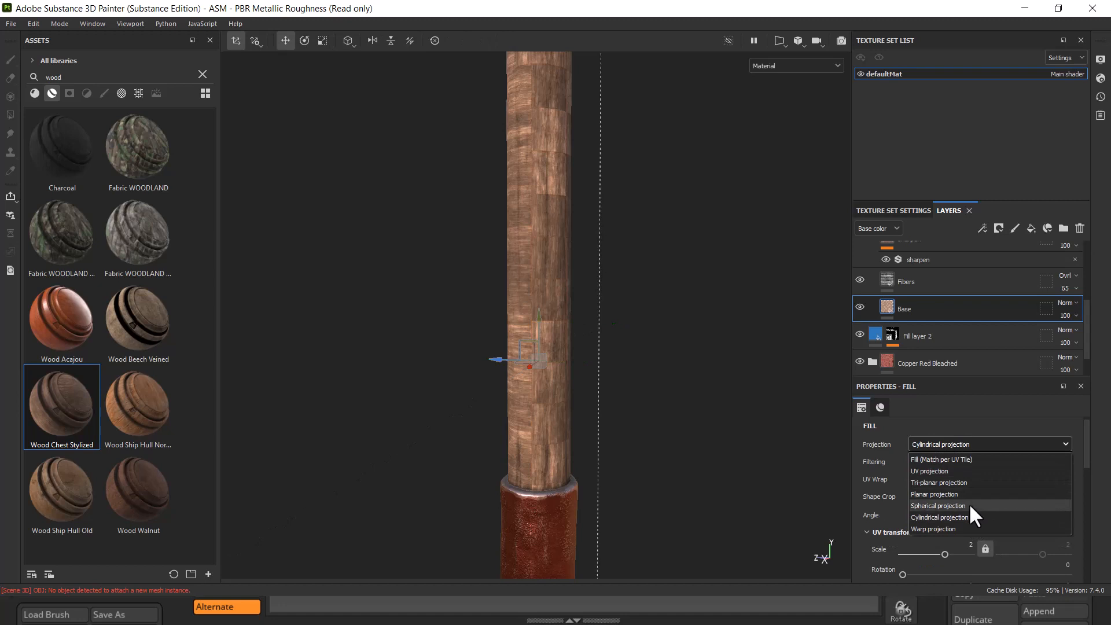
click(969, 504)
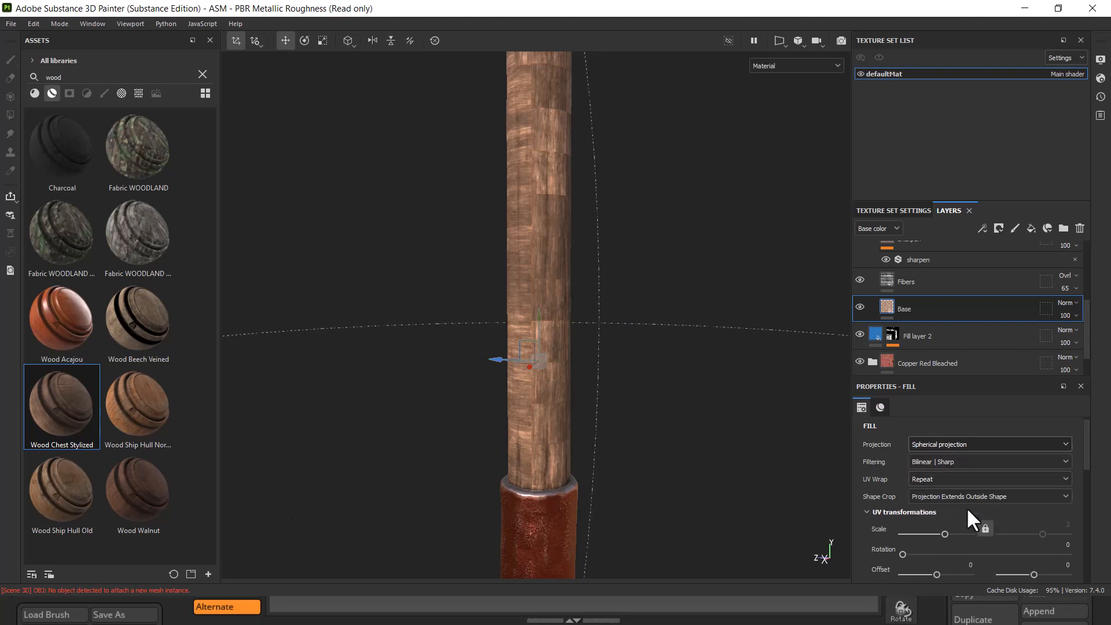
Review the projection options of the Fibers sublayer, keep it on UV projection, and return to the Base sublayer.
click(926, 282)
click(944, 444)
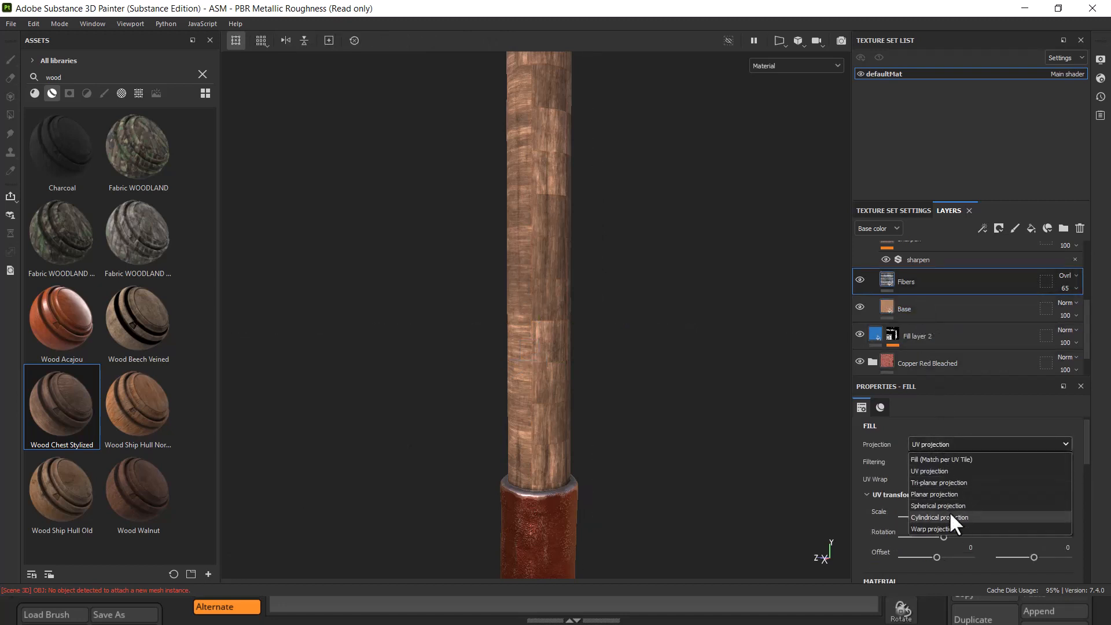
click(961, 472)
click(964, 444)
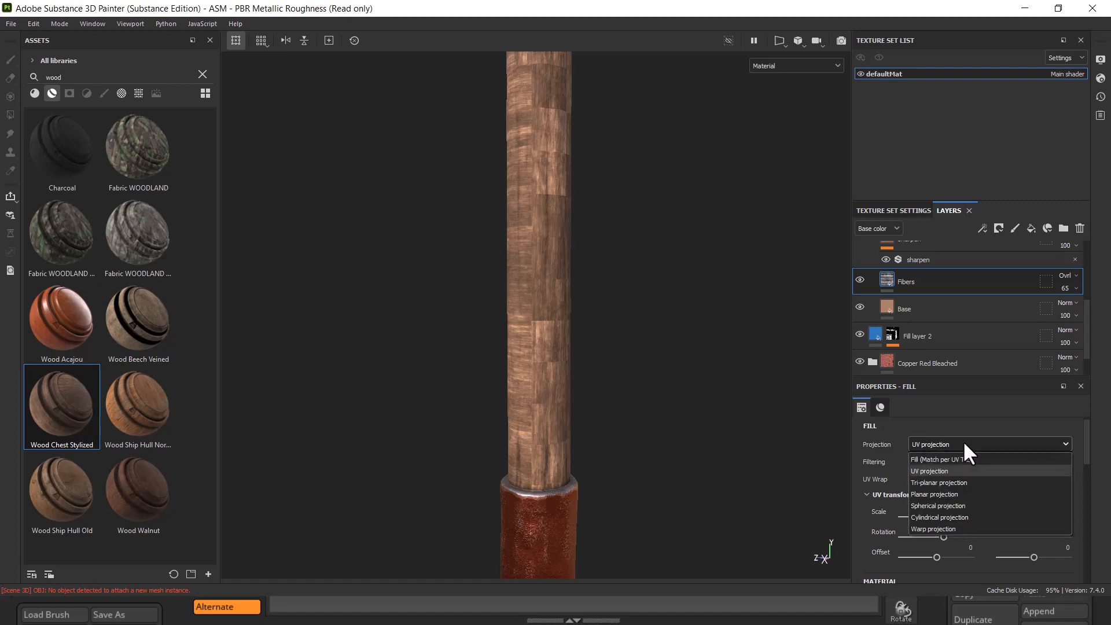
click(923, 315)
scroll(933, 313, up, 3)
click(939, 305)
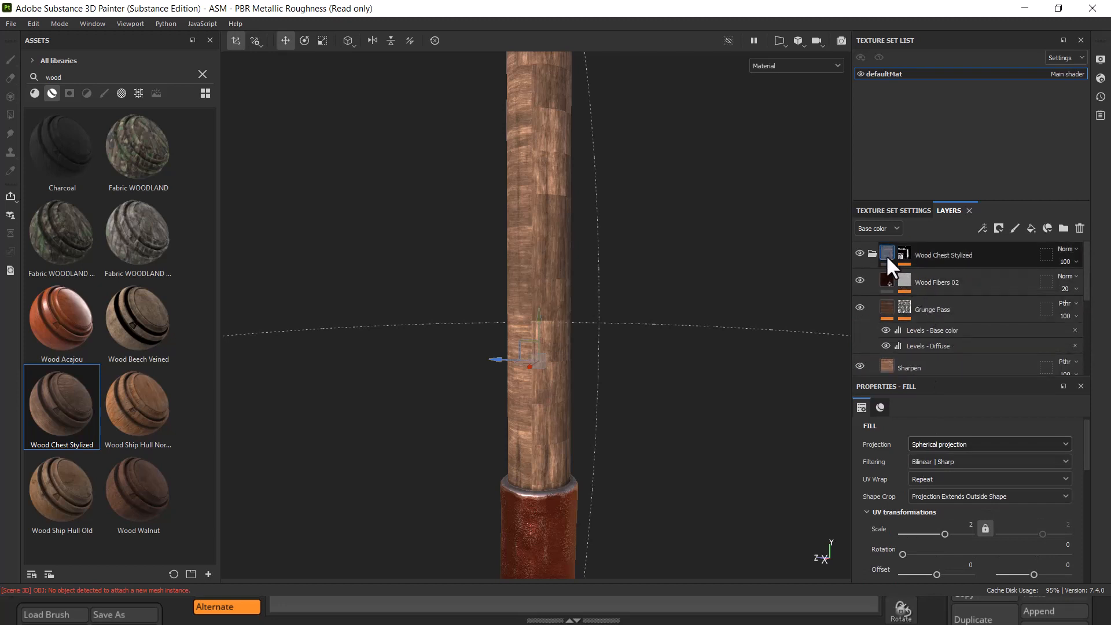
Set the Wood Fibers 02 sublayer of Wood Chest Stylized to Tri-planar projection.
click(887, 280)
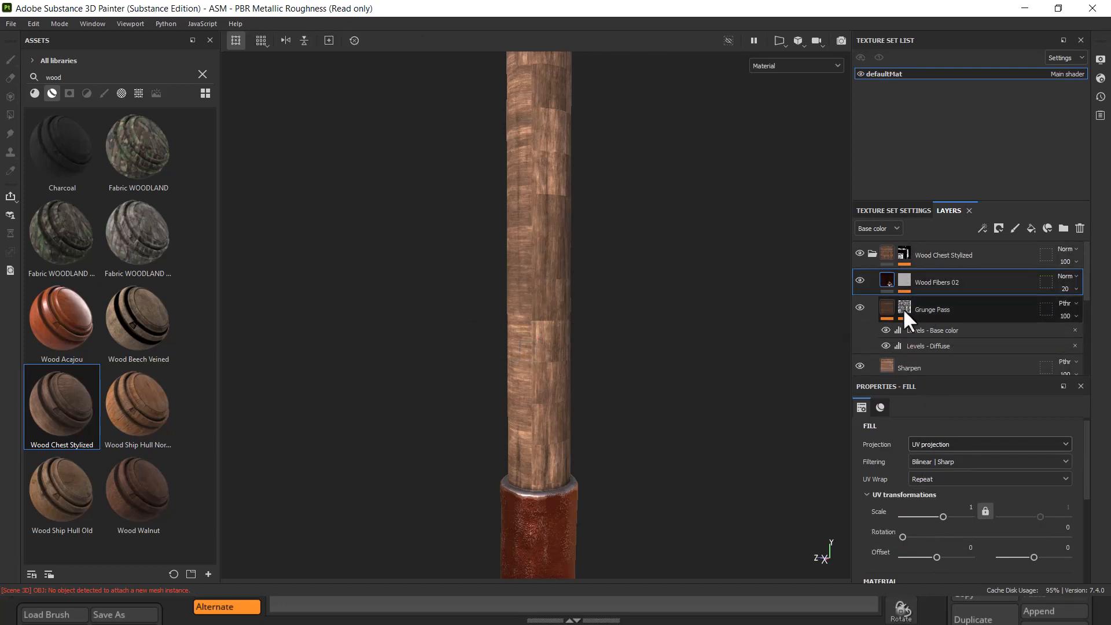
click(884, 250)
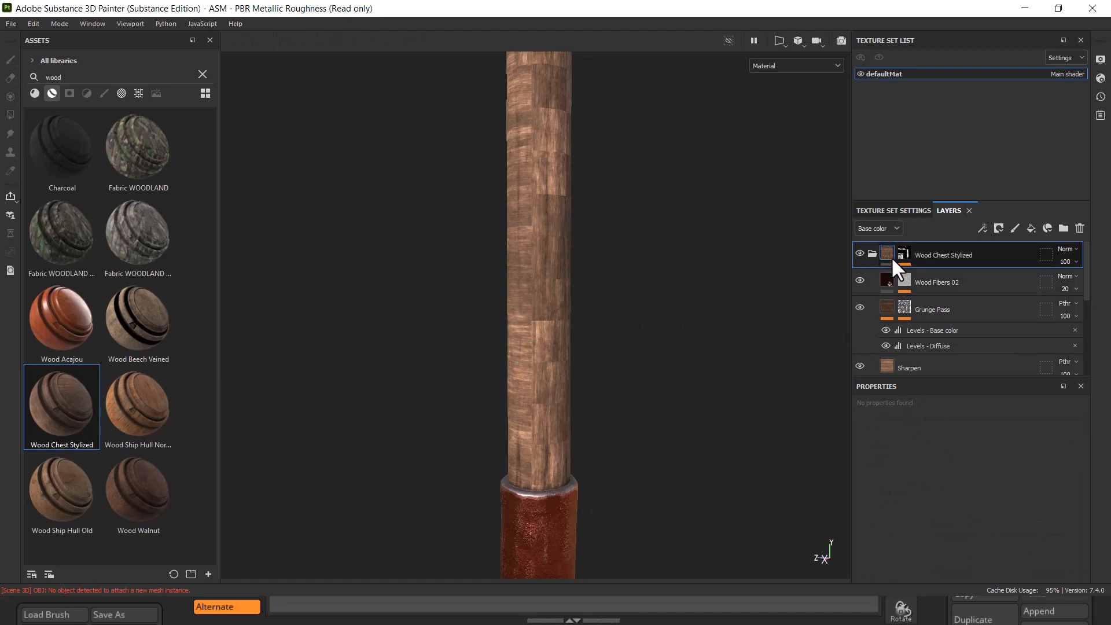
click(888, 280)
click(949, 444)
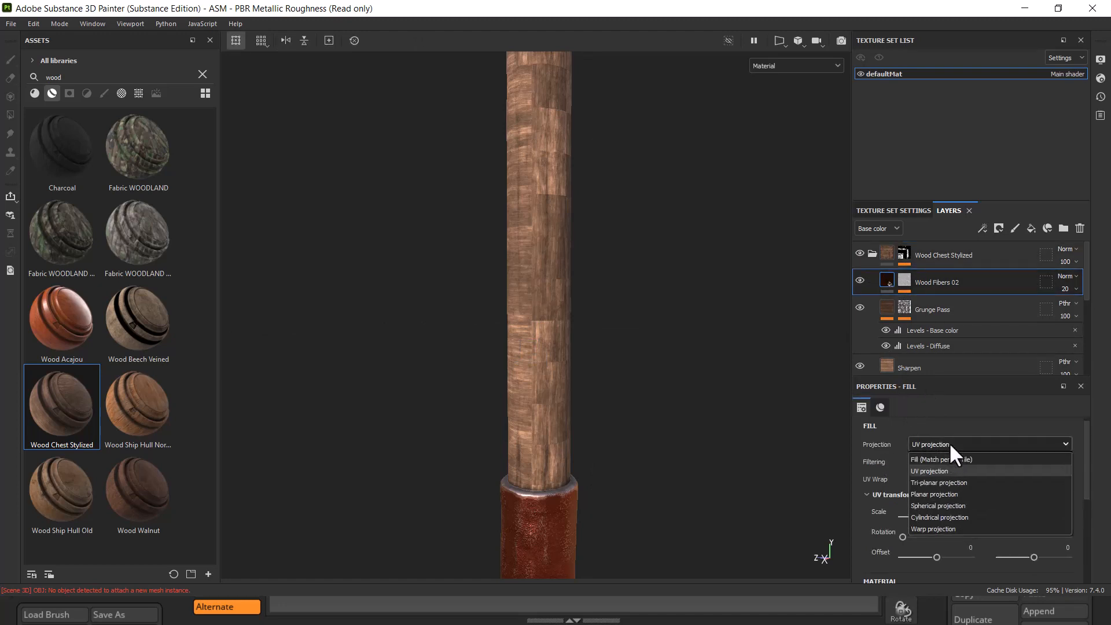
click(947, 480)
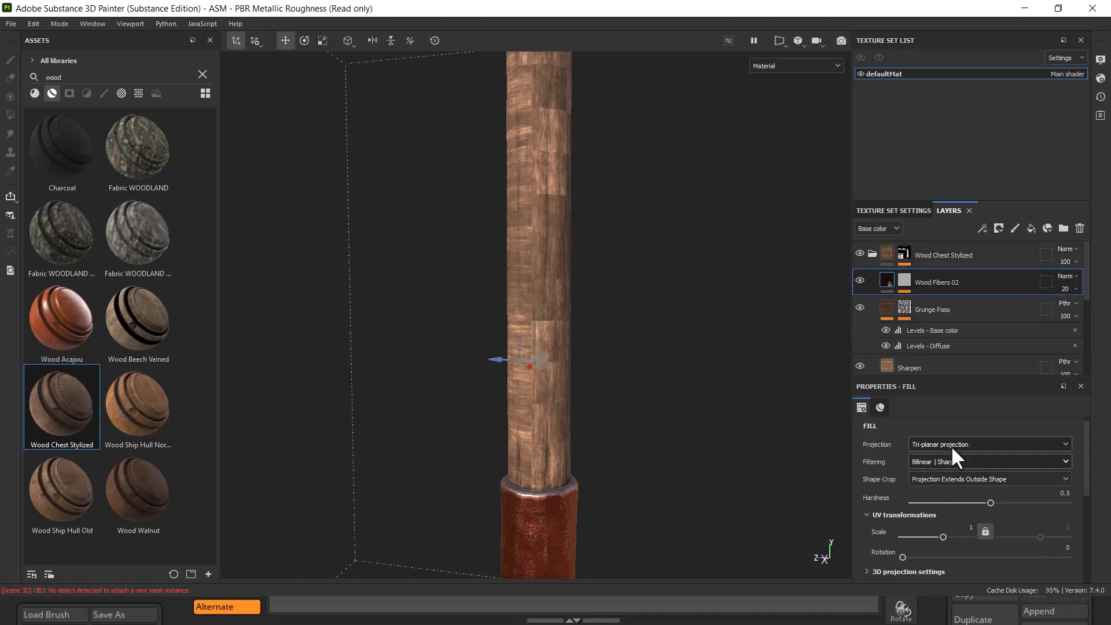
Check the Grunge Pass and Sharpen sublayers for fill settings, and set the Fibers sublayer to Tri-planar projection.
click(927, 307)
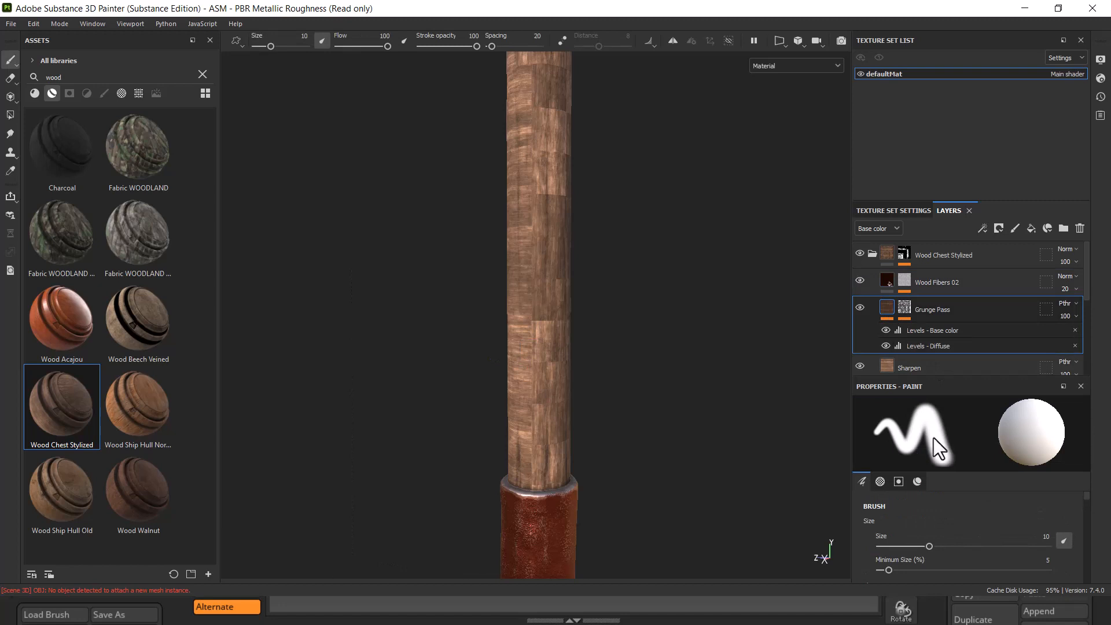
scroll(897, 328, down, 1)
click(884, 333)
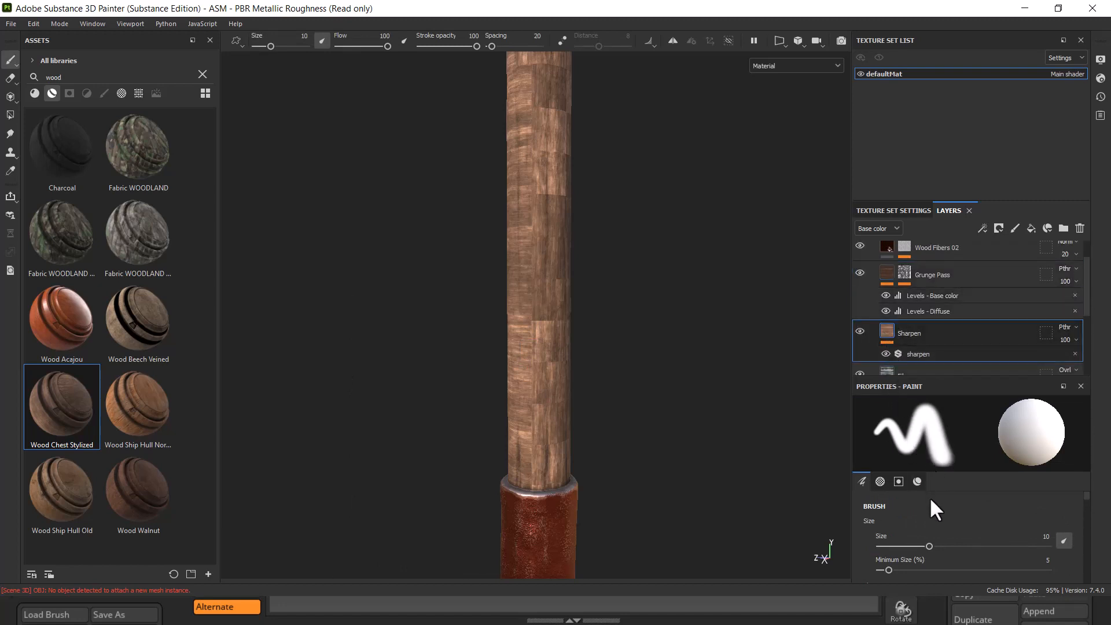
scroll(933, 533, down, 2)
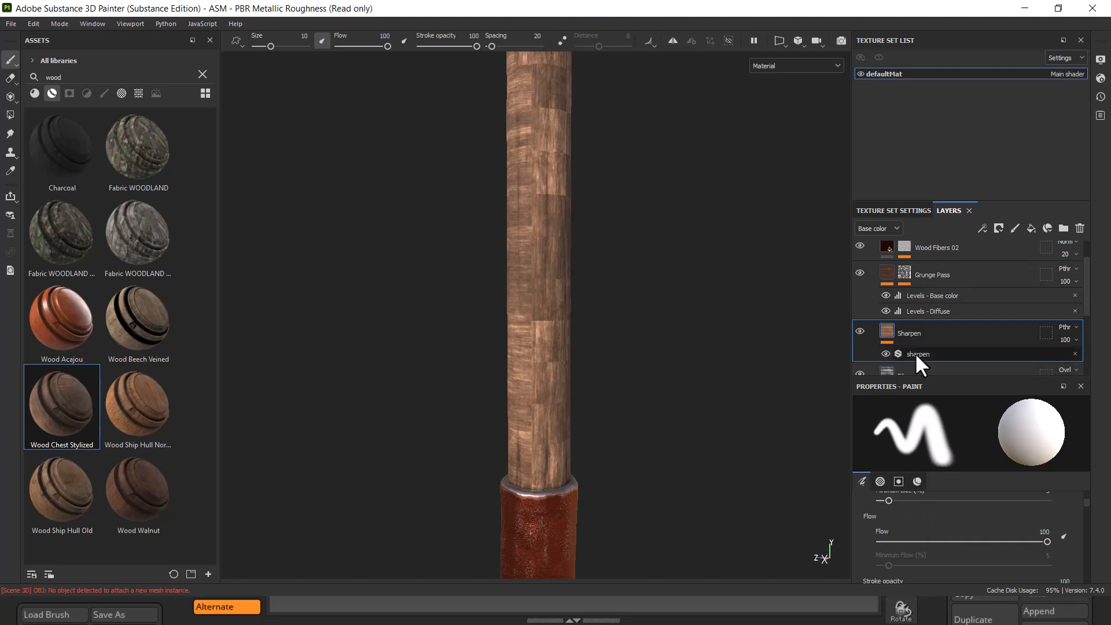
scroll(912, 342, down, 2)
click(888, 308)
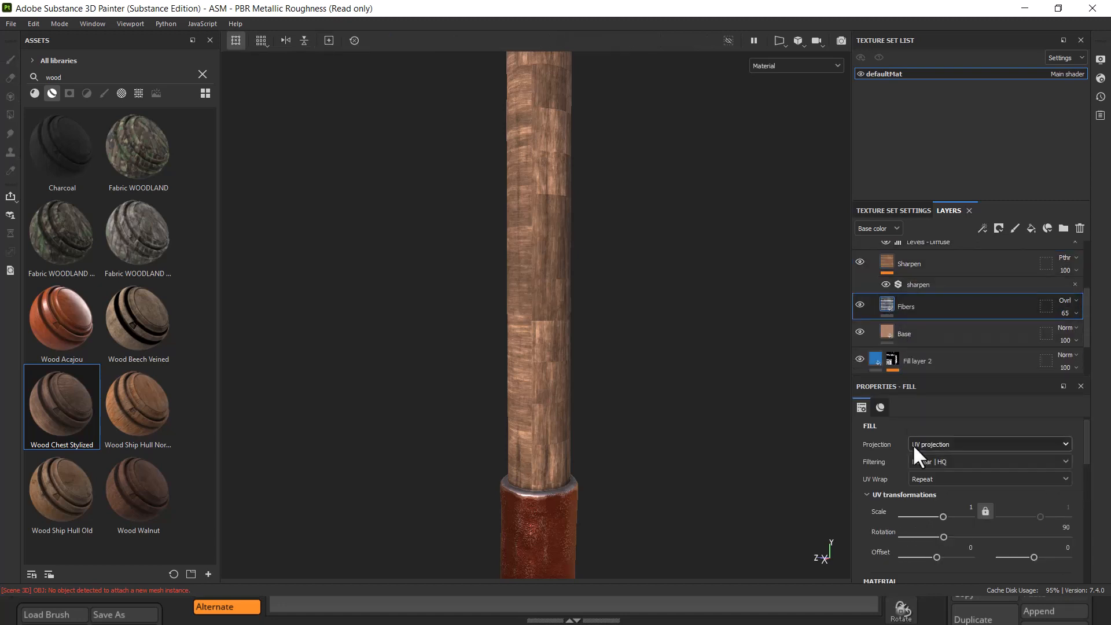
click(961, 442)
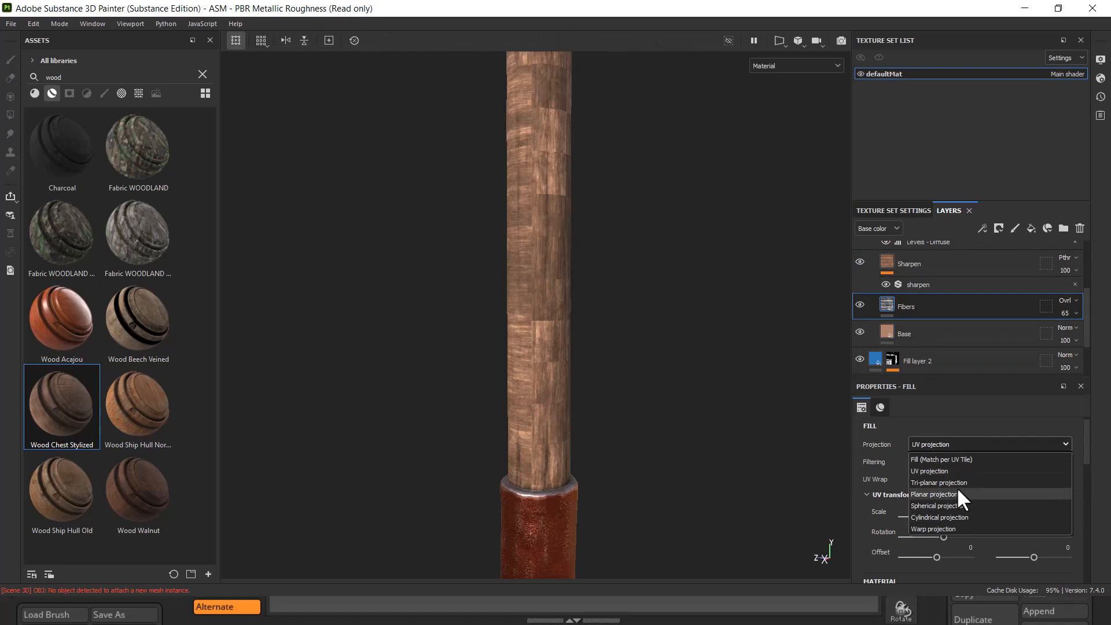
click(959, 482)
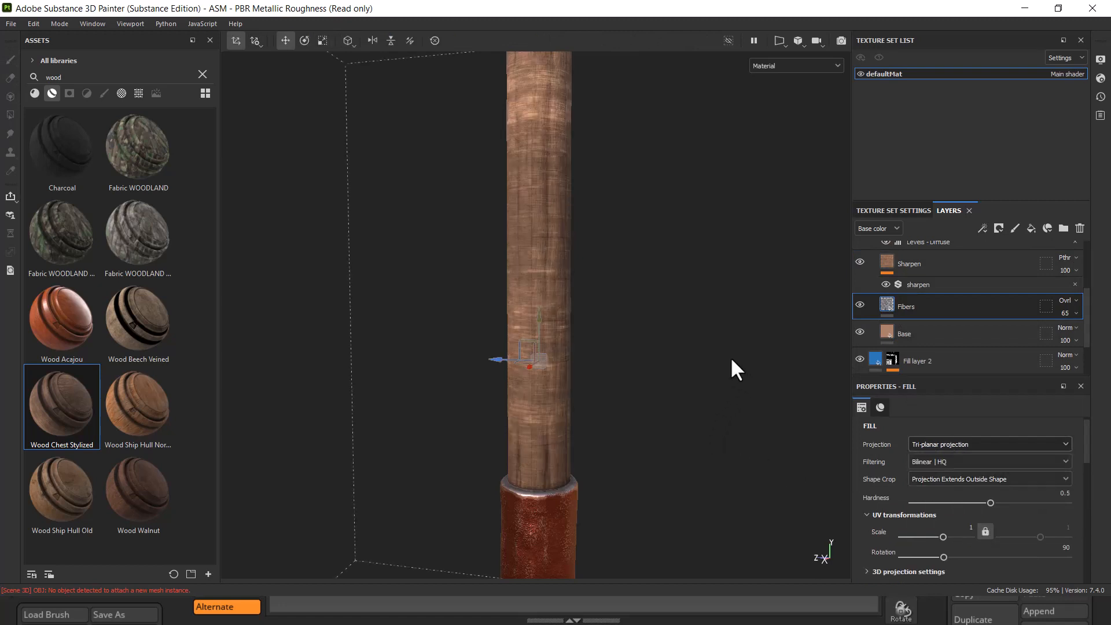
Inspect the wood grain along the shaft from the handle down to the blade.
alt+drag(731, 357, 672, 328)
alt+middle_drag(673, 326, 682, 470)
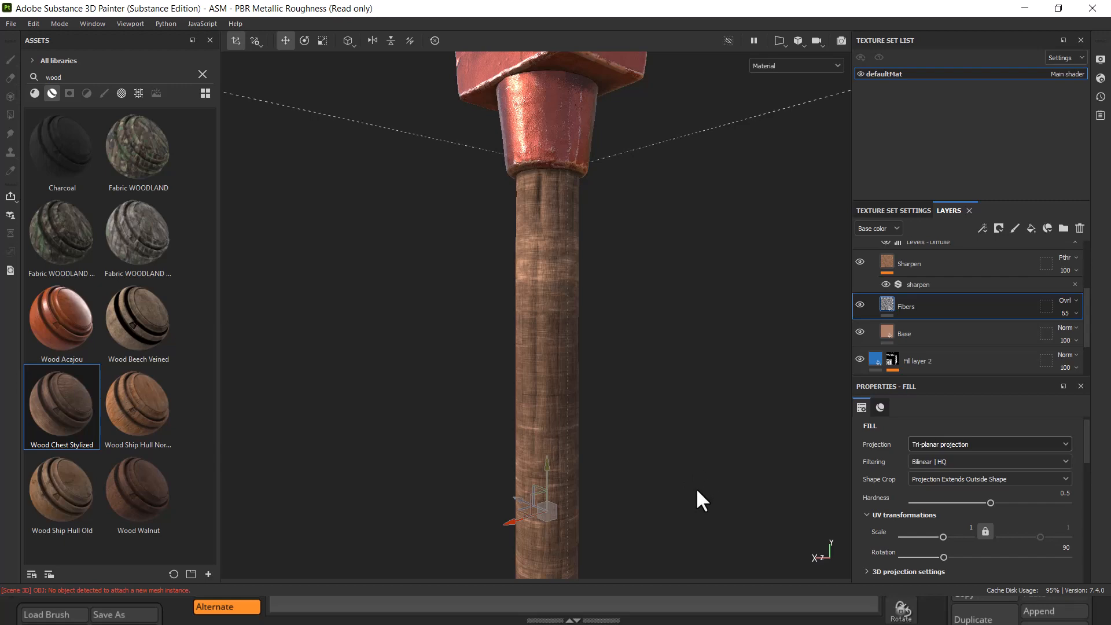
alt+drag(697, 498, 615, 531)
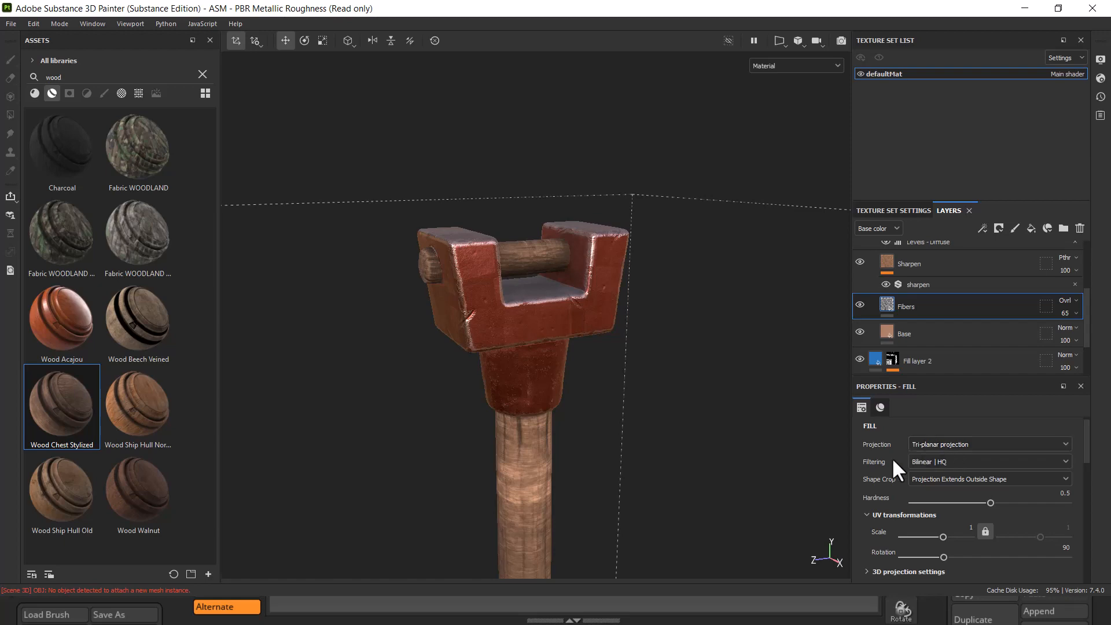
scroll(578, 455, down, 3)
alt+middle_drag(578, 456, 552, 170)
alt+drag(618, 453, 675, 405)
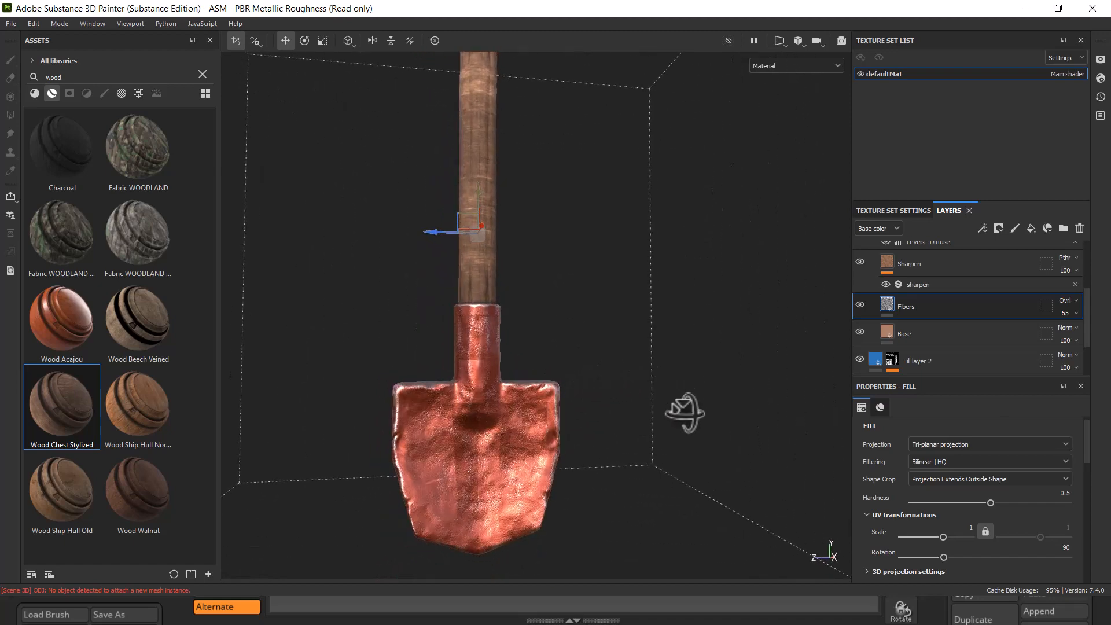
Collapse the Wood Chest Stylized group and expand the Copper Red Bleached group.
scroll(900, 314, up, 3)
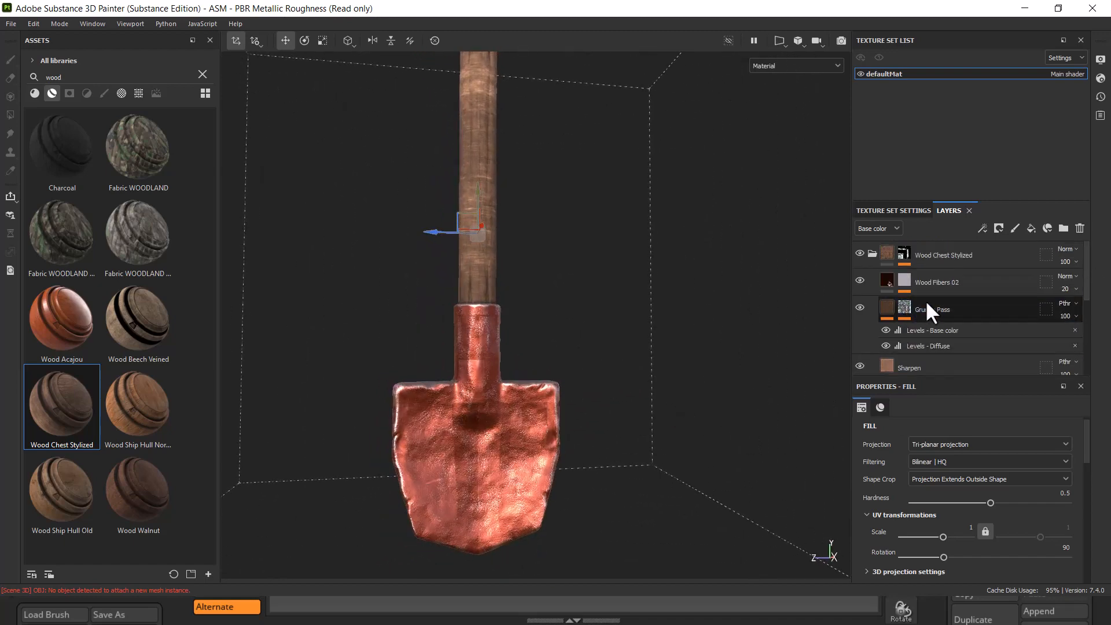
click(872, 254)
click(899, 337)
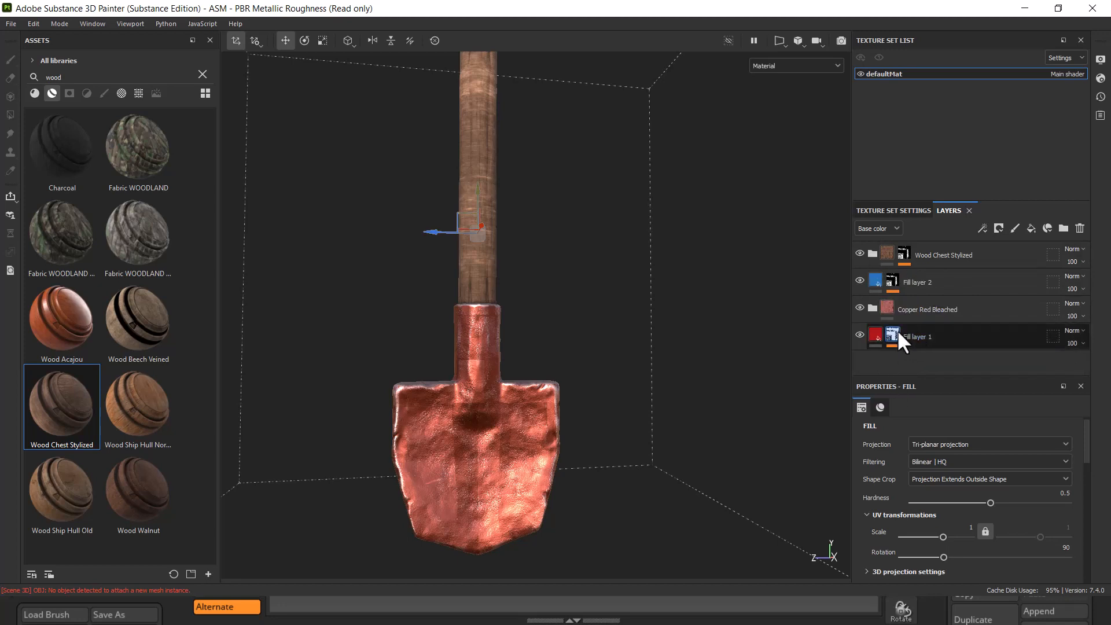
click(872, 309)
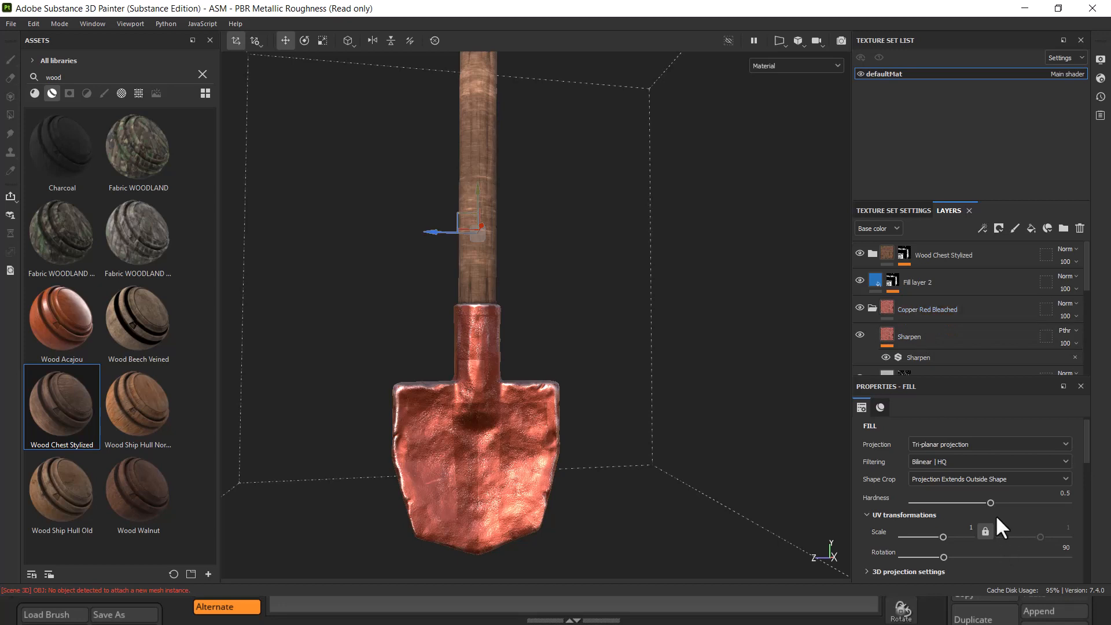
Switch the Fibers sublayer to UV projection for comparison, and return it to Tri-planar projection.
click(974, 450)
click(969, 470)
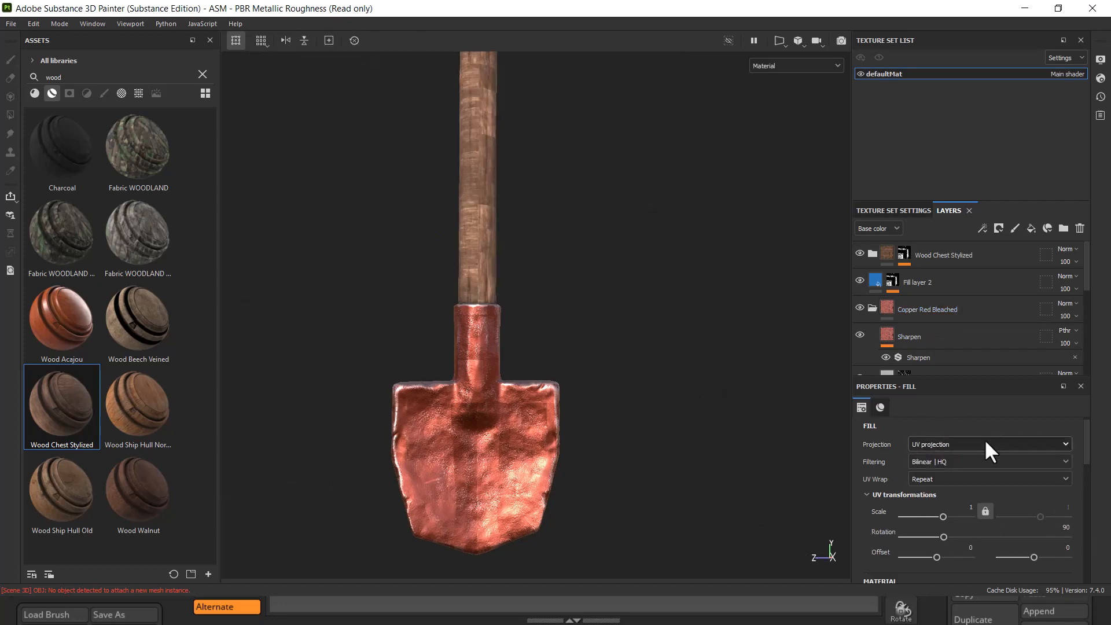
click(977, 444)
click(971, 482)
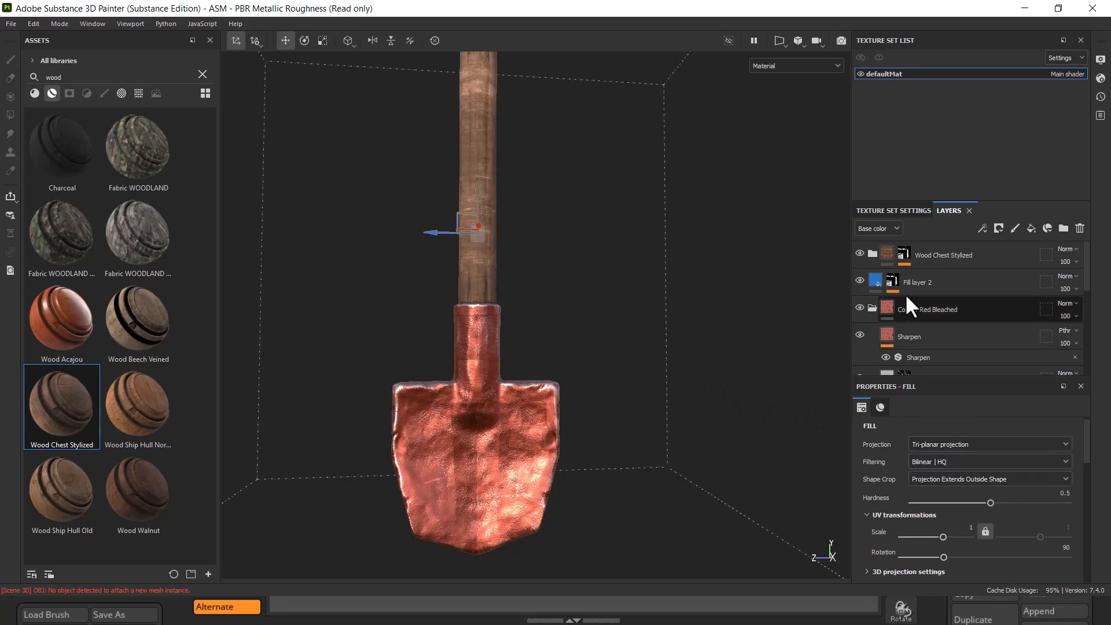
Select the Copper Red Bleached group and leave both material groups collapsed in the layer stack.
click(873, 253)
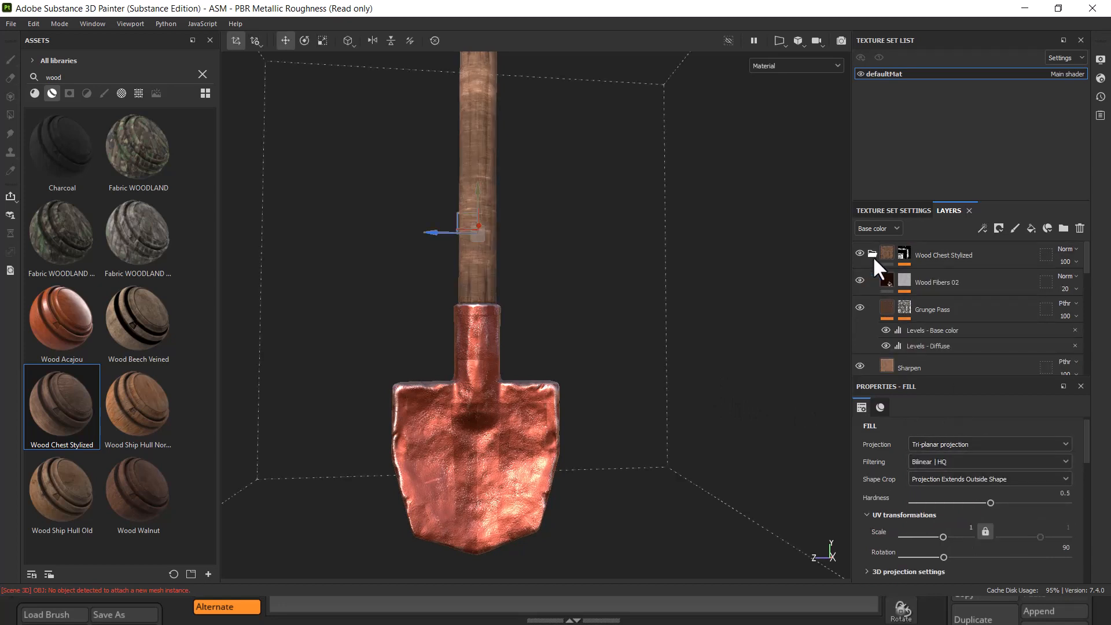
click(873, 256)
click(929, 310)
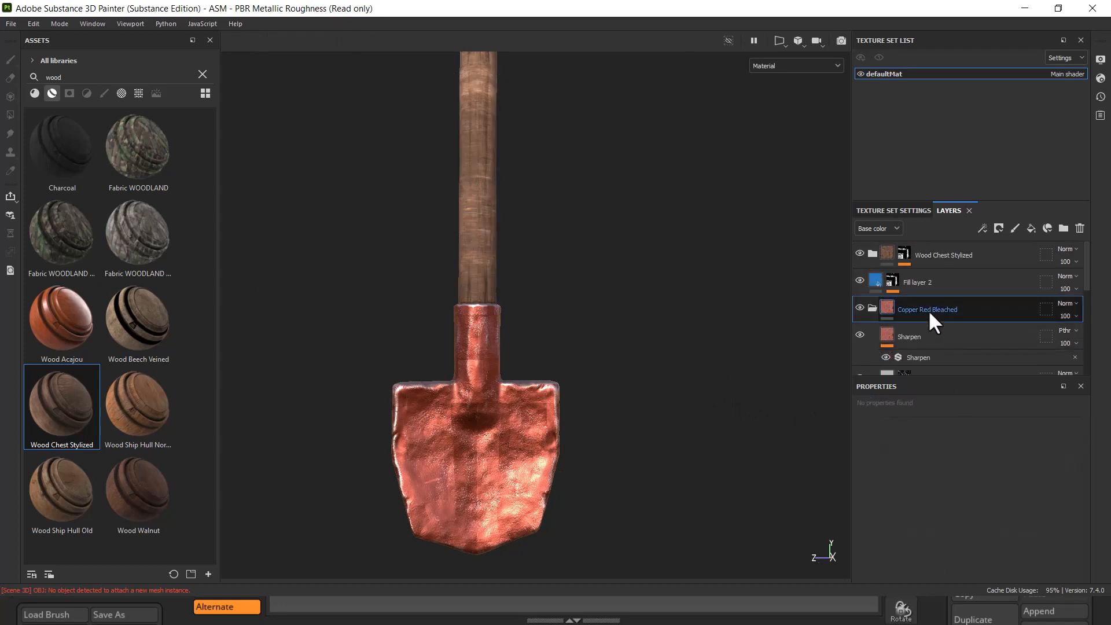
click(872, 308)
Examine the whole textured shovel from several angles, including the blade, shaft and handle.
alt+drag(725, 403, 739, 398)
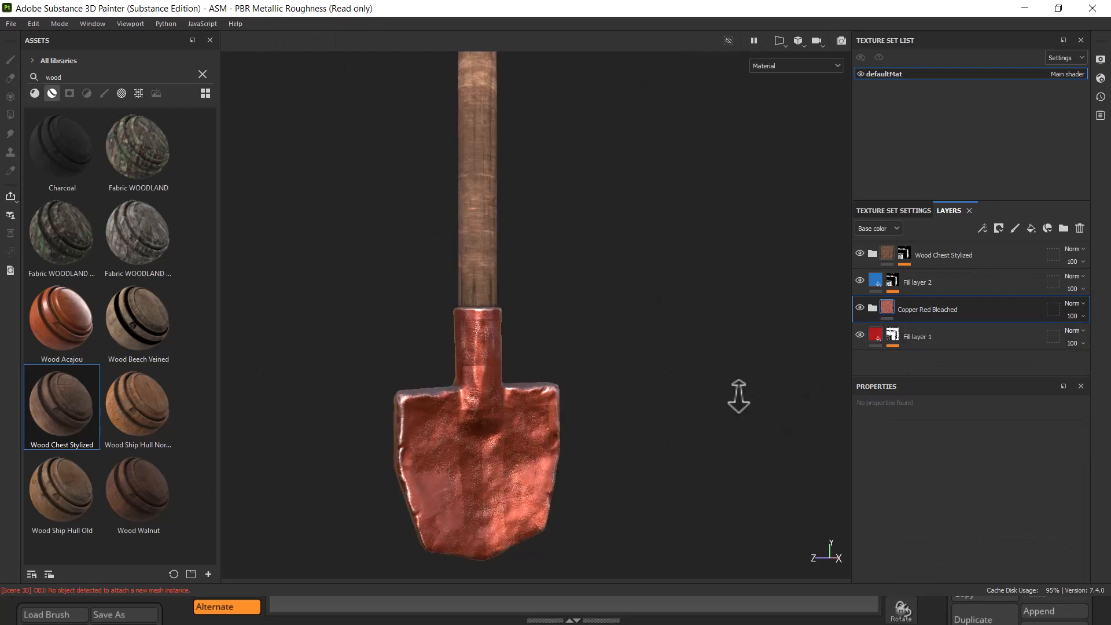
alt+right_drag(739, 397, 748, 399)
alt+middle_drag(695, 400, 753, 325)
alt+drag(764, 405, 670, 429)
alt+drag(669, 429, 724, 347)
alt+drag(703, 413, 429, 415)
alt+right_drag(633, 315, 641, 369)
alt+middle_drag(641, 368, 602, 325)
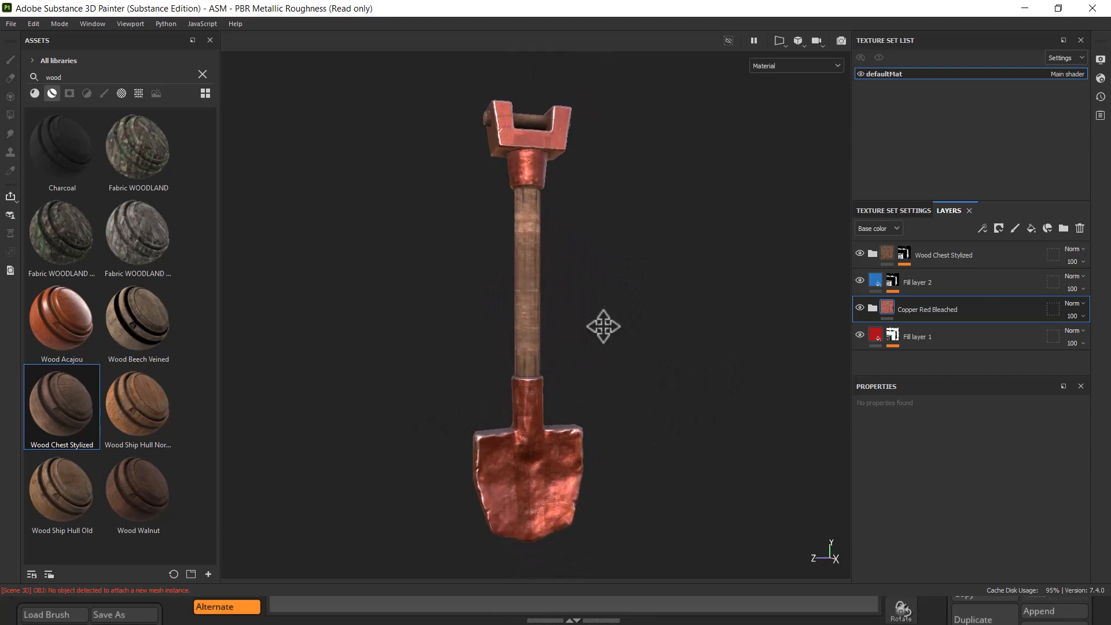